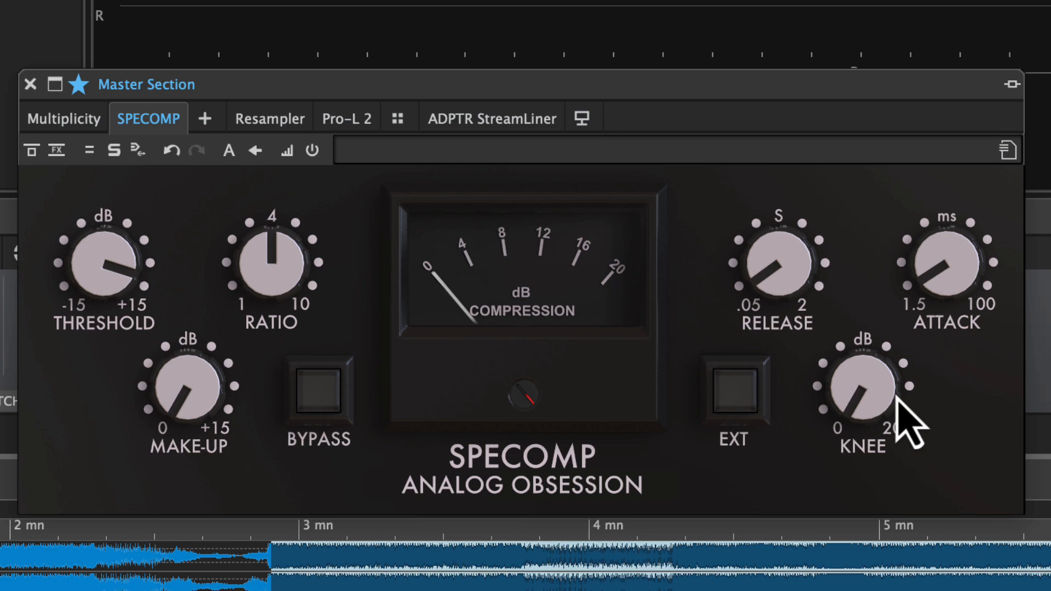
Step: Toggle SPECOMP's bypass and external sidechain on and off, and try out its mix knob
left_click(323, 408)
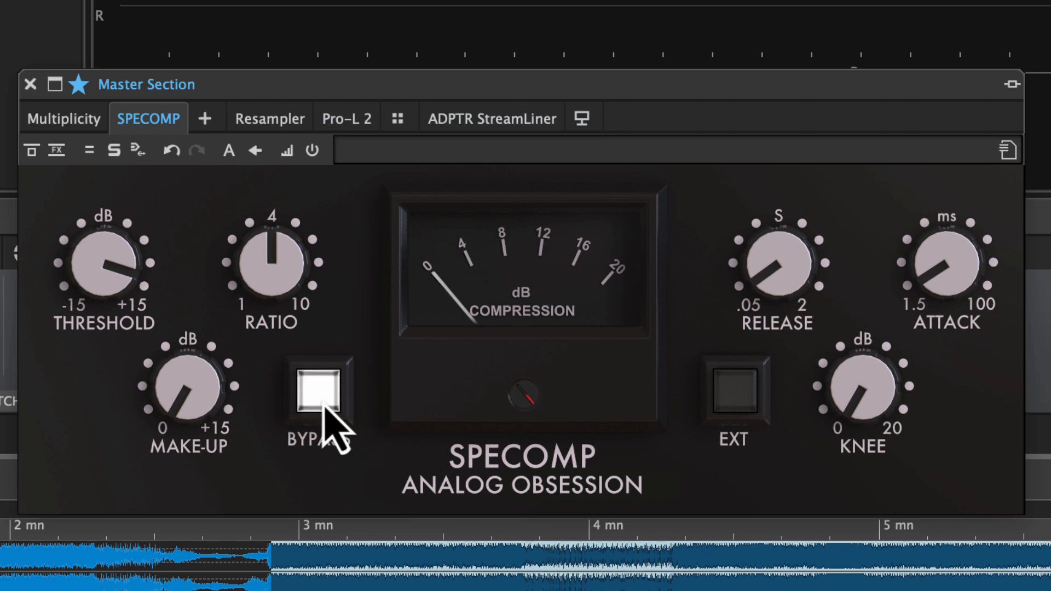
left_click(324, 406)
left_click(744, 398)
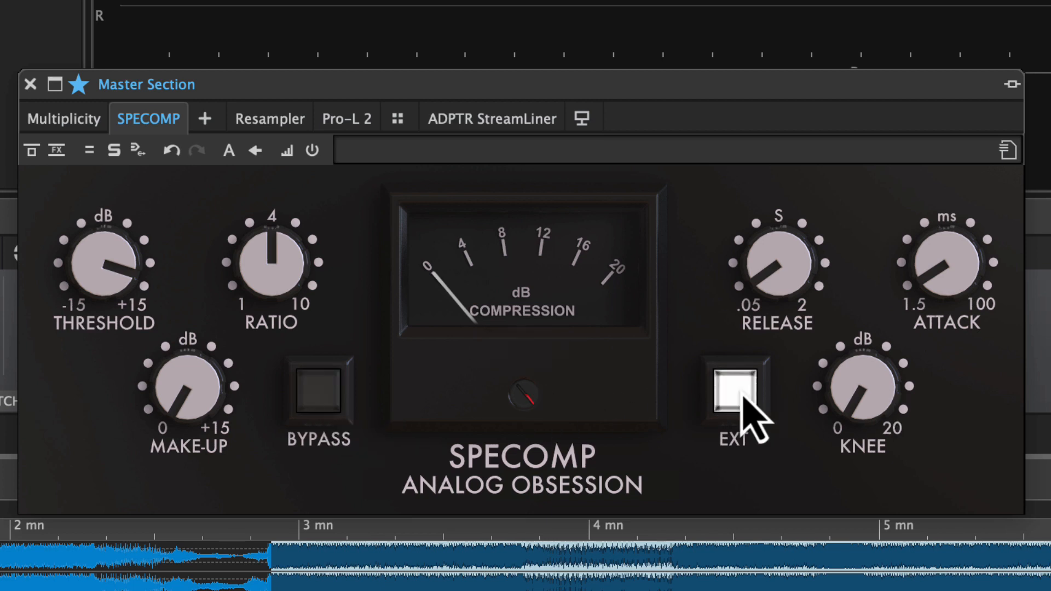
left_click(743, 397)
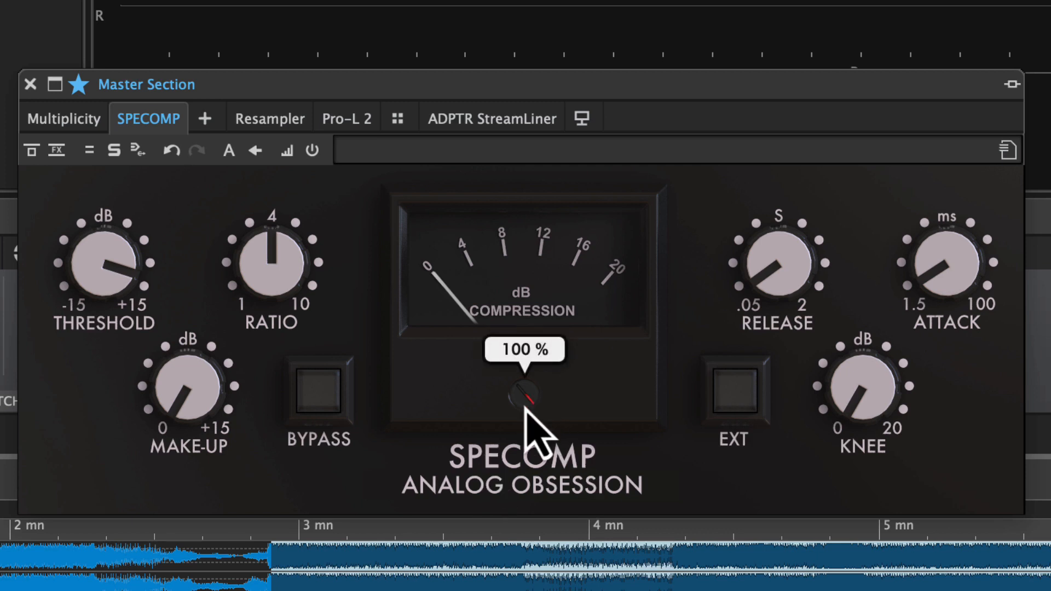
left_click_drag(526, 414, 535, 362)
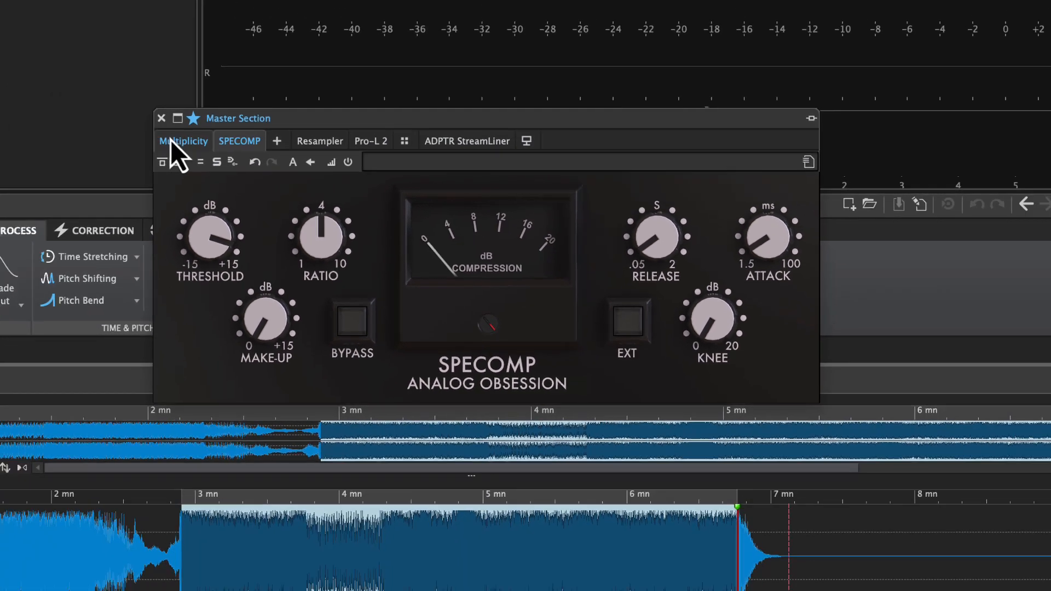
Step: Show the Multiplicity plug-in from the Master Section chain with its window moved higher, and try out its wet/dry balance
left_click(70, 120)
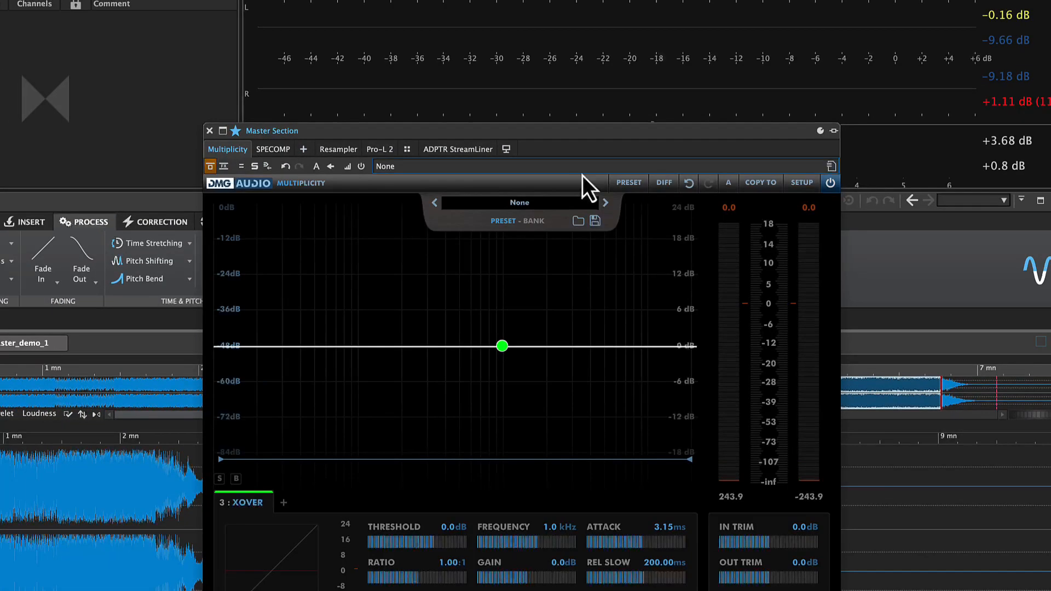
left_click_drag(537, 132, 528, 28)
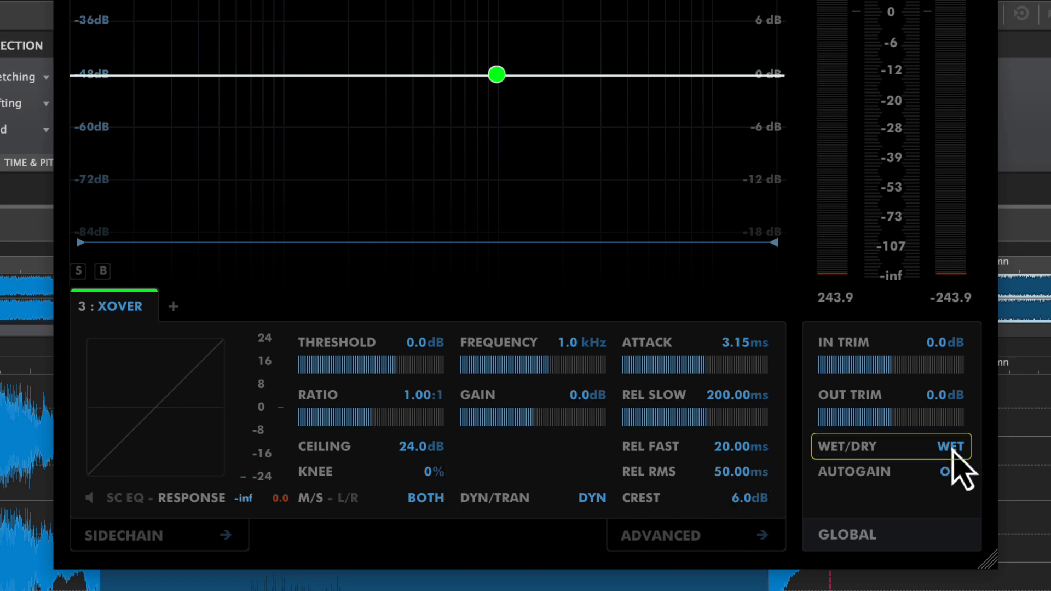
mouse_move(951, 446)
left_mouse_down()
mouse_move(972, 590)
mouse_move(981, 329)
left_mouse_up()
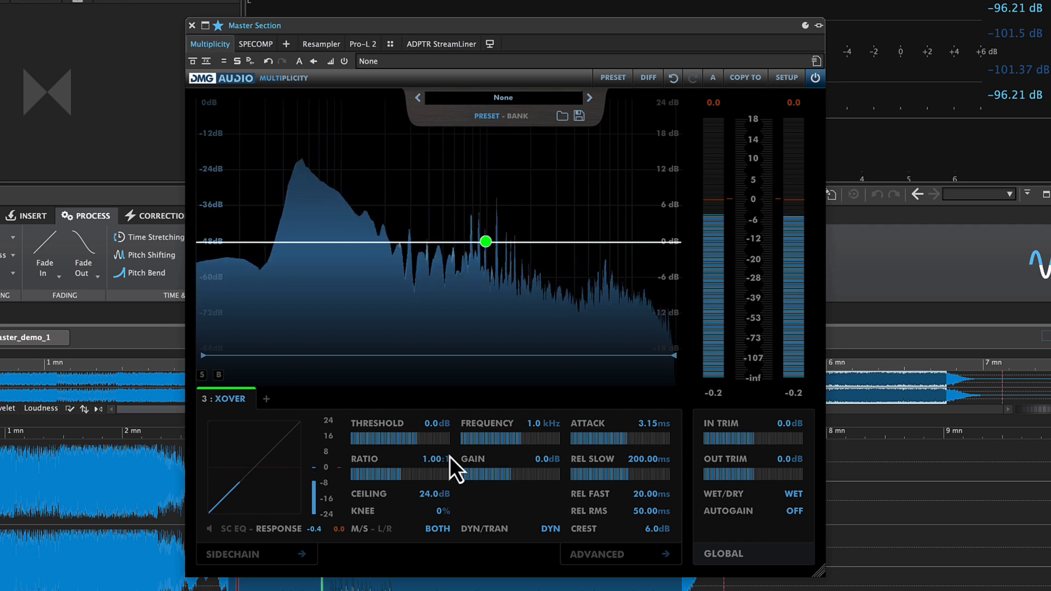
Step: Lower the Multiplicity band's threshold to -16.9 dB and raise its ratio to 1.39:1
left_click_drag(427, 444, 396, 440)
left_click_drag(402, 478, 416, 478)
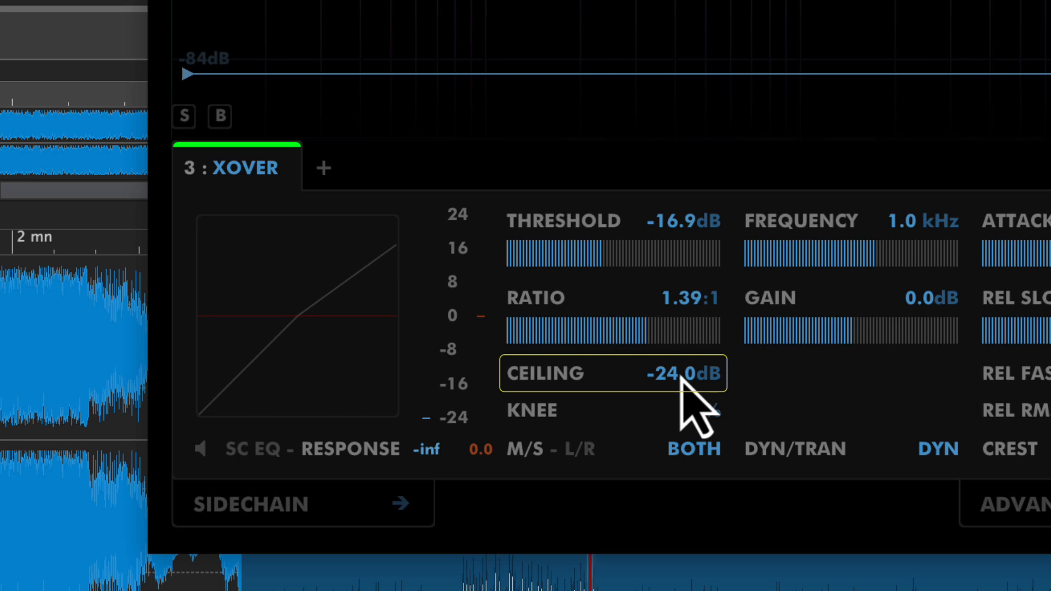
Step: Try several ceiling values for the band, ending at -6.5 dB, and set the ratio to 2.46:1
left_click_drag(682, 378, 678, 576)
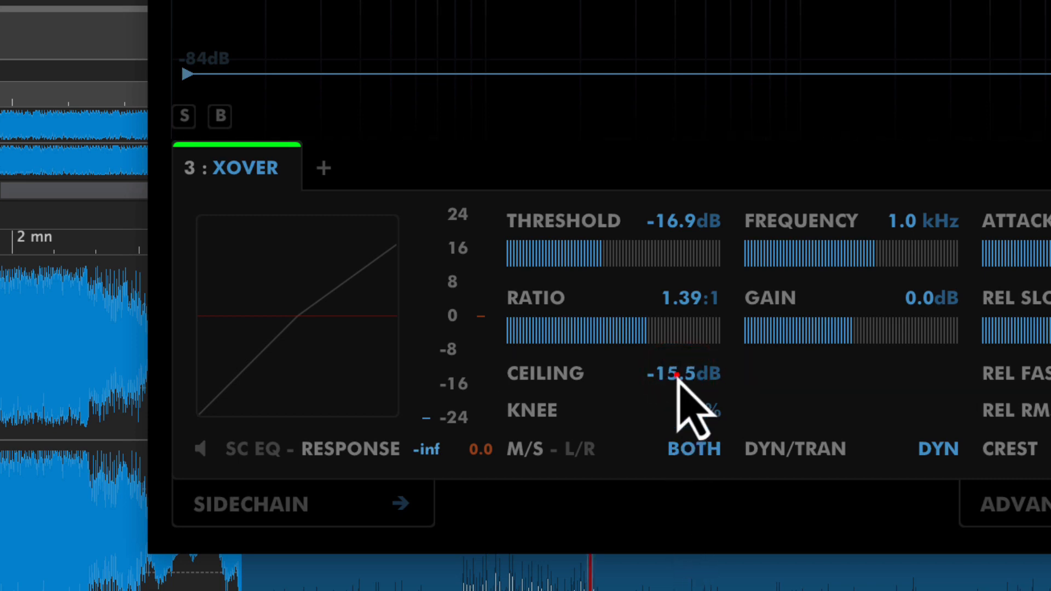
left_click_drag(679, 380, 685, 573)
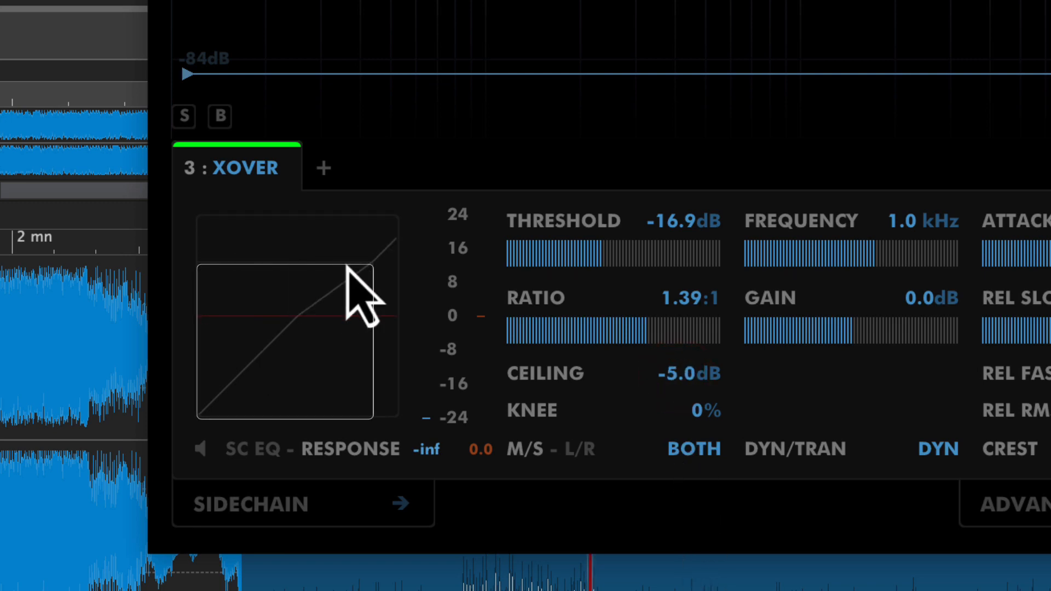
left_click_drag(682, 375, 686, 419)
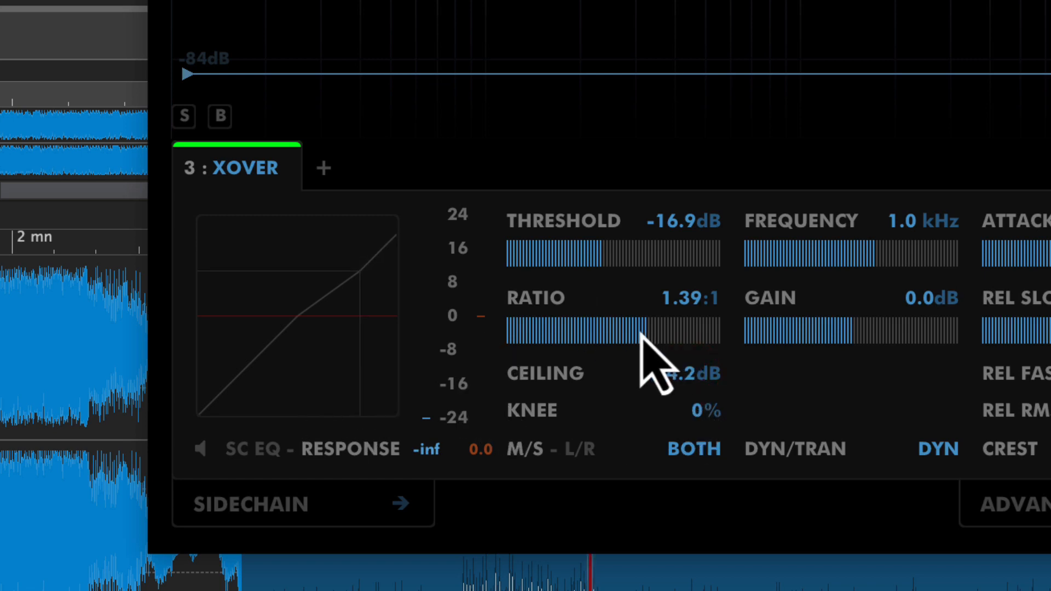
left_click_drag(641, 334, 685, 316)
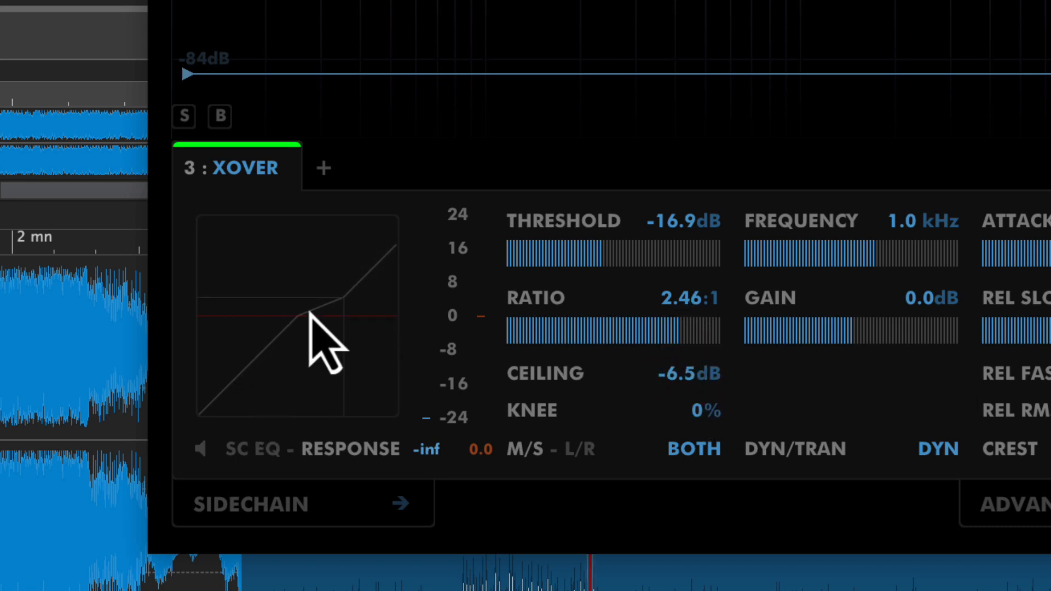
Step: Play the audio while setting the band's threshold to -14.6 dB and its ceiling to -7.2 dB
key("space")
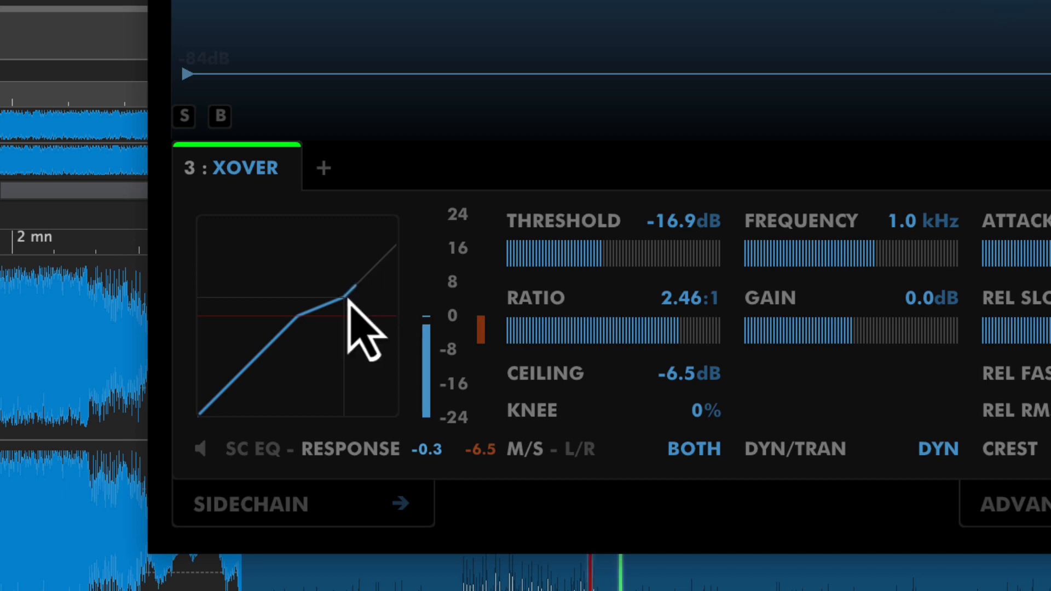
left_click_drag(589, 253, 608, 290)
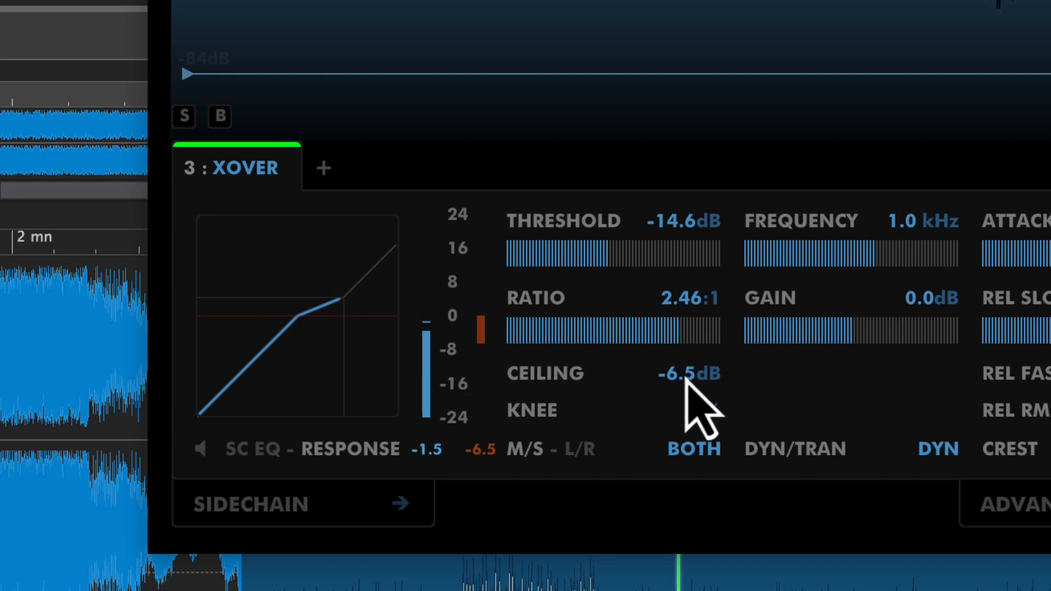
left_click_drag(684, 375, 686, 366)
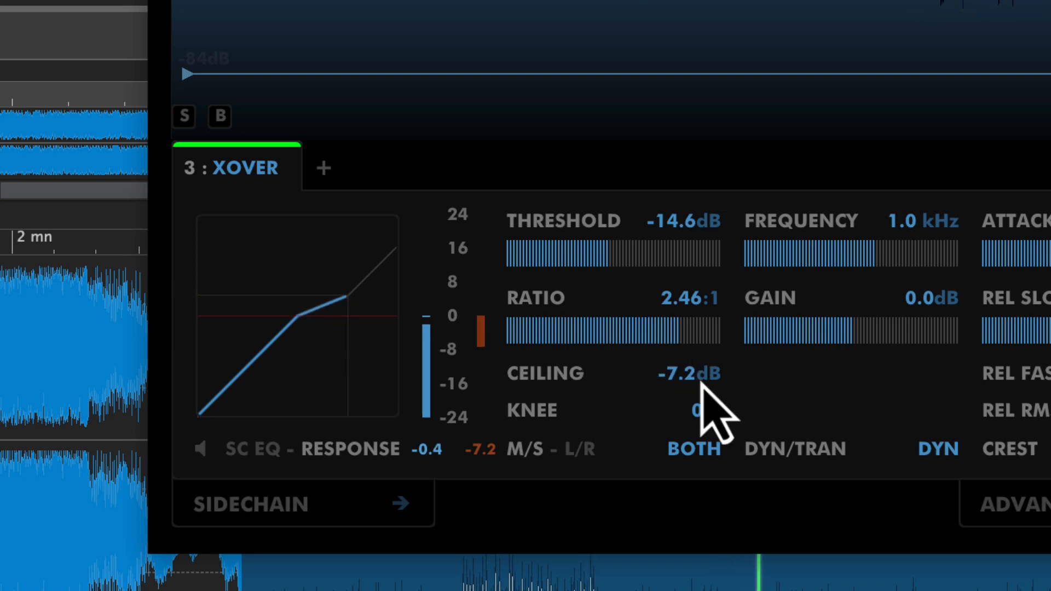
Step: Set the band's ceiling to -24.0 dB, with a threshold of -10.3 dB and a ratio of 1.72:1
left_click_drag(701, 381, 761, 1)
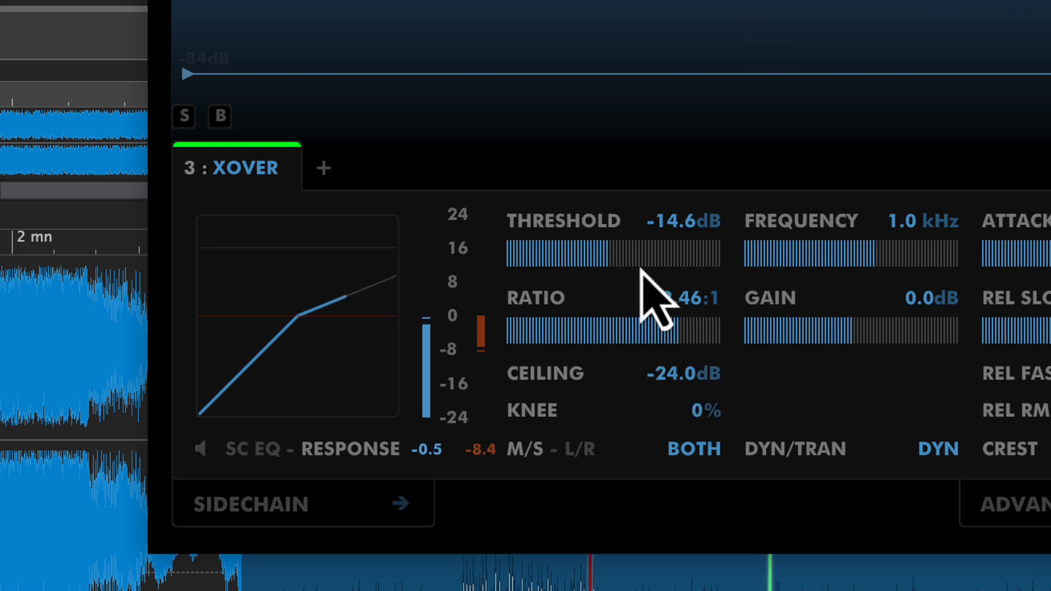
left_click(612, 251)
left_click_drag(611, 251, 652, 340)
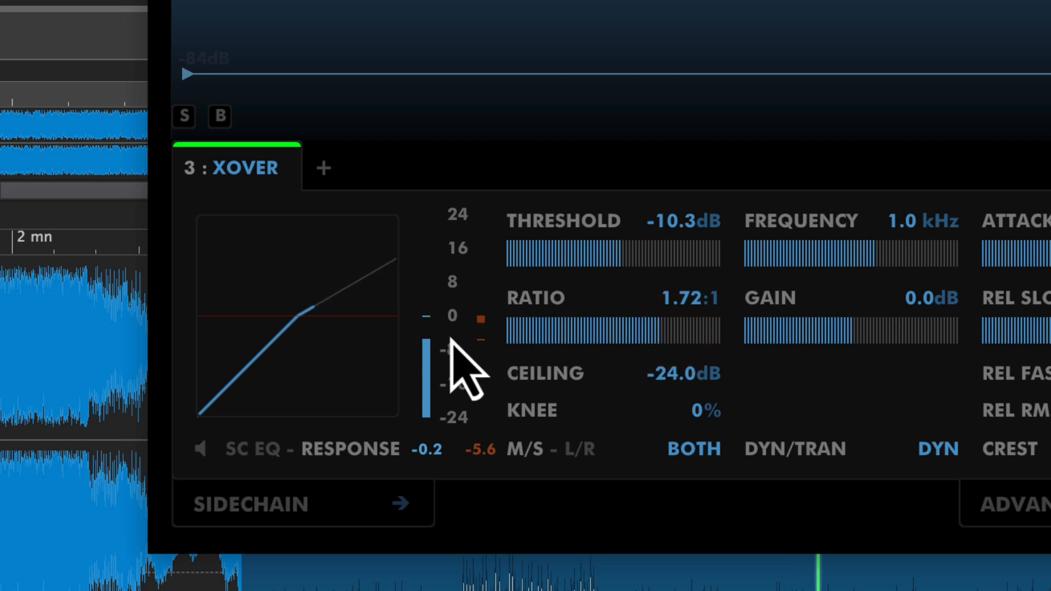
Step: Set the ratio to 2.61:1 and try knee values of 49% and 95% before returning the knee to 0%
left_click_drag(699, 414, 700, 113)
left_click_drag(635, 334, 649, 335)
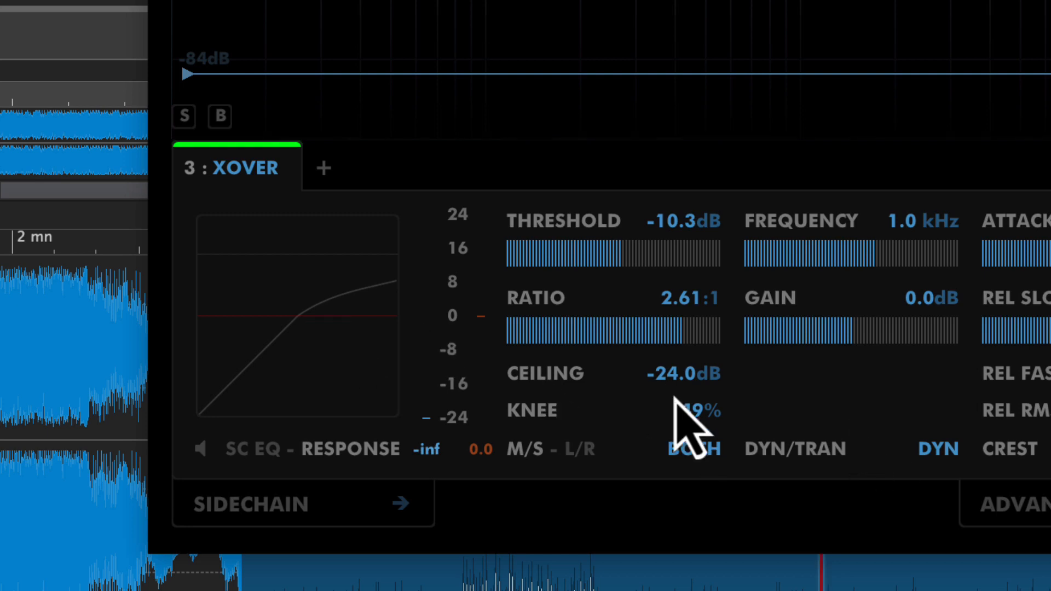
left_click_drag(691, 412, 686, 126)
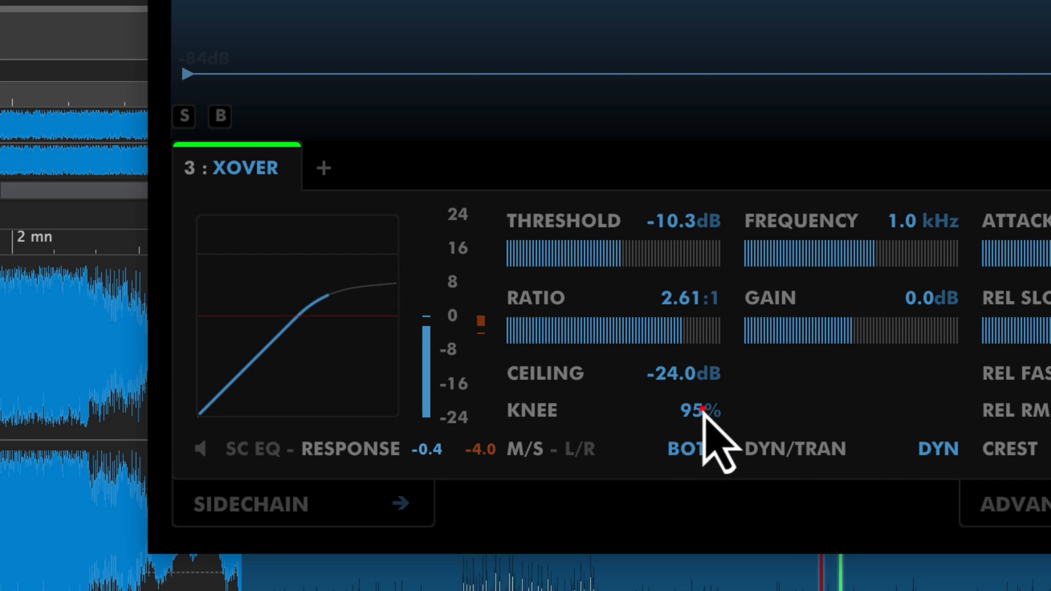
left_click_drag(701, 418, 685, 335)
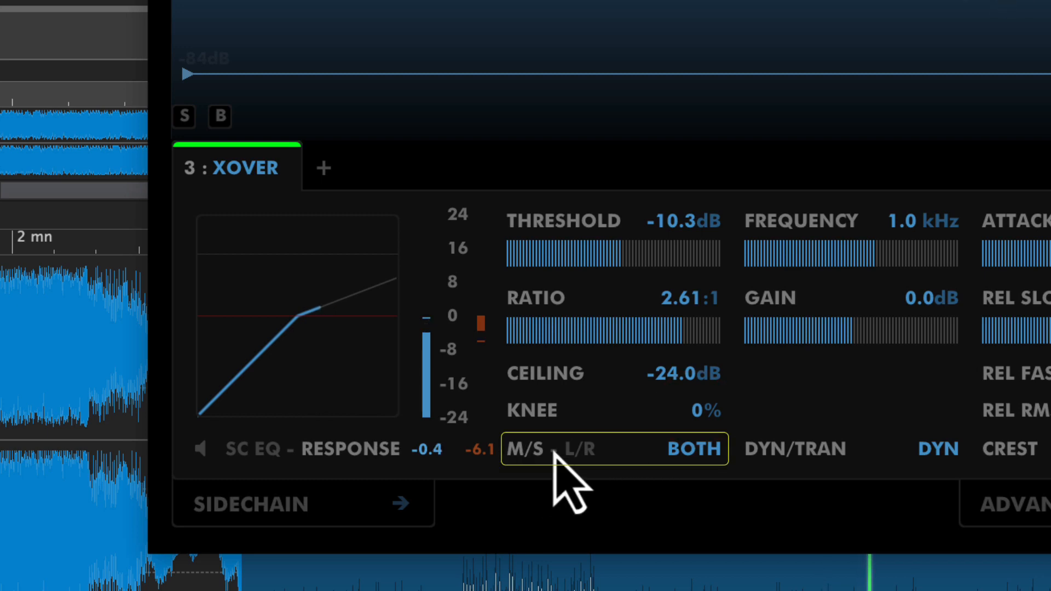
Step: Switch the band from M/S to L/R mode, try processing only the left channel, and restore it to both channels
left_click(586, 447)
left_click(518, 451)
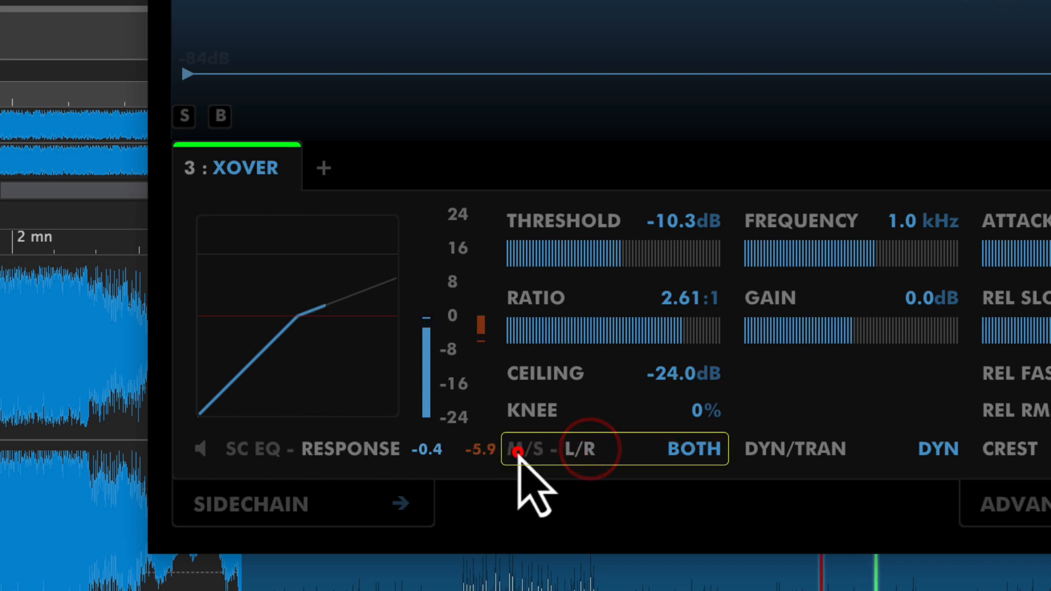
left_click(585, 450)
left_click(702, 451)
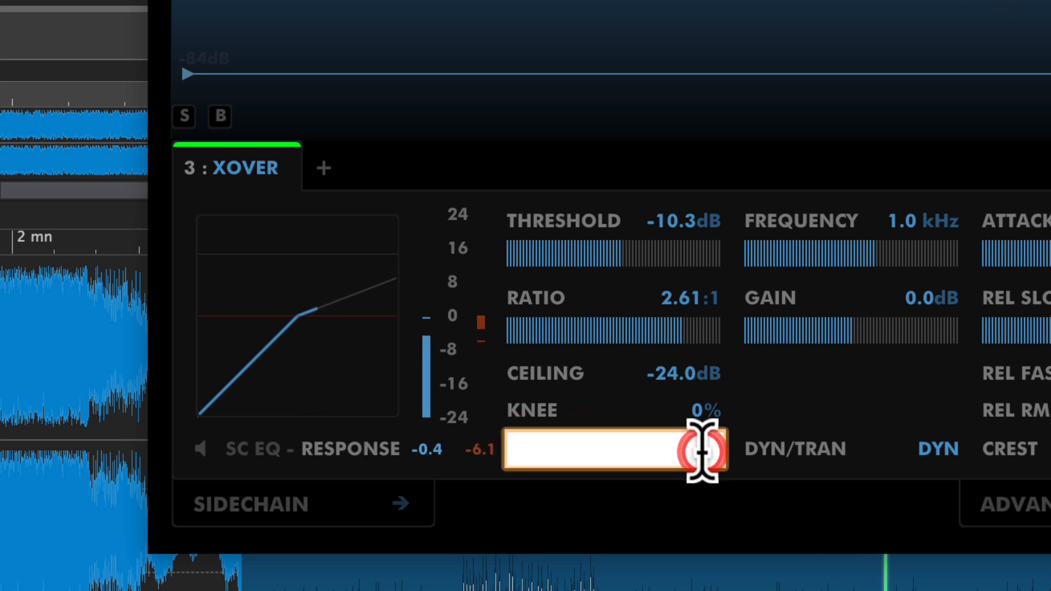
left_click(703, 455)
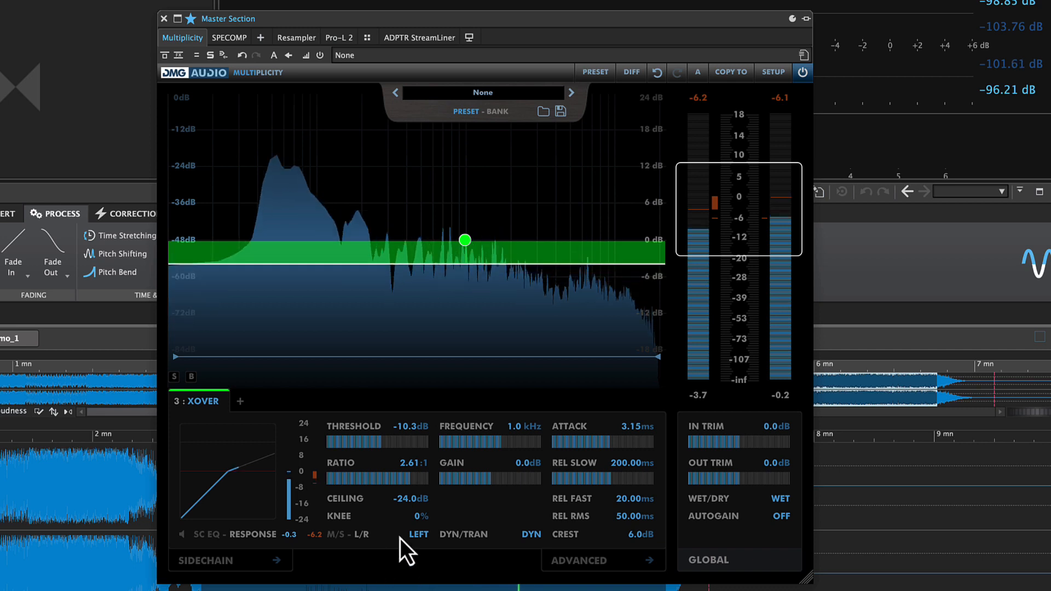
left_click(419, 534)
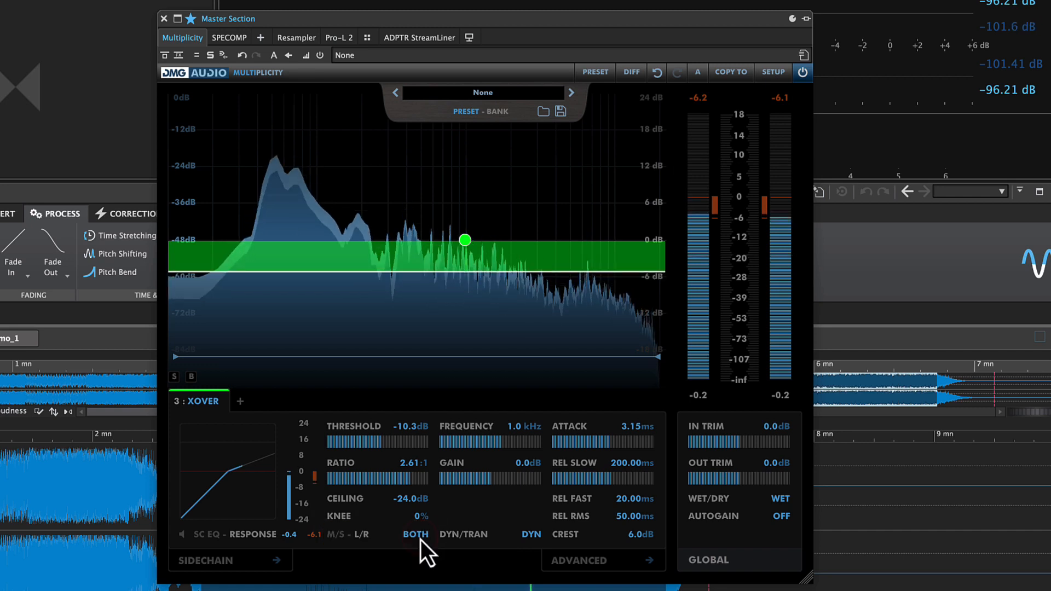
Step: Return the band to M/S mode, try mid/side balance values of 100 and 53%, and reset the balance to both
left_click(334, 534)
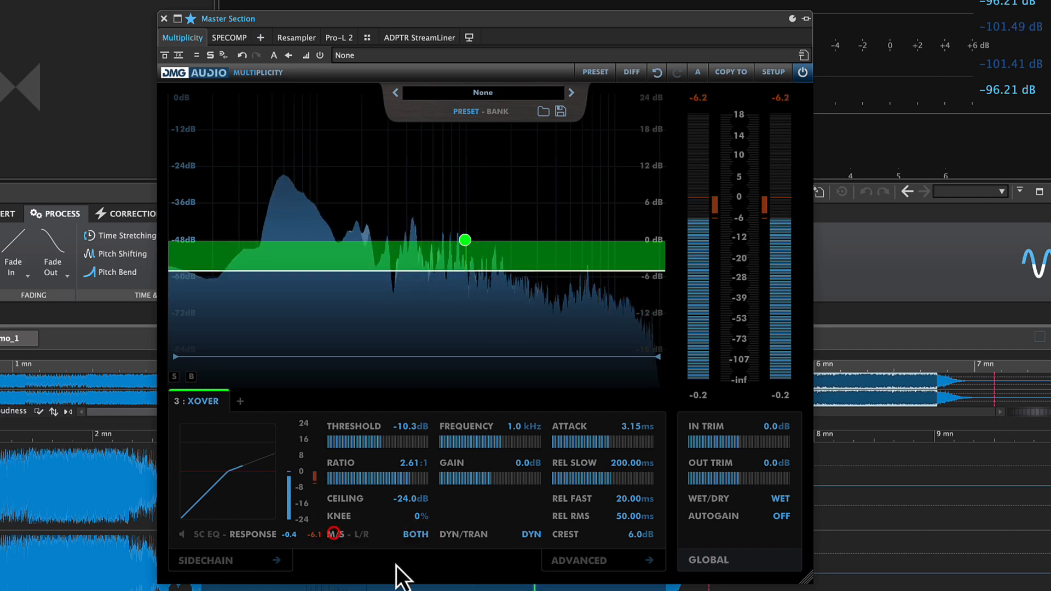
left_click(421, 537)
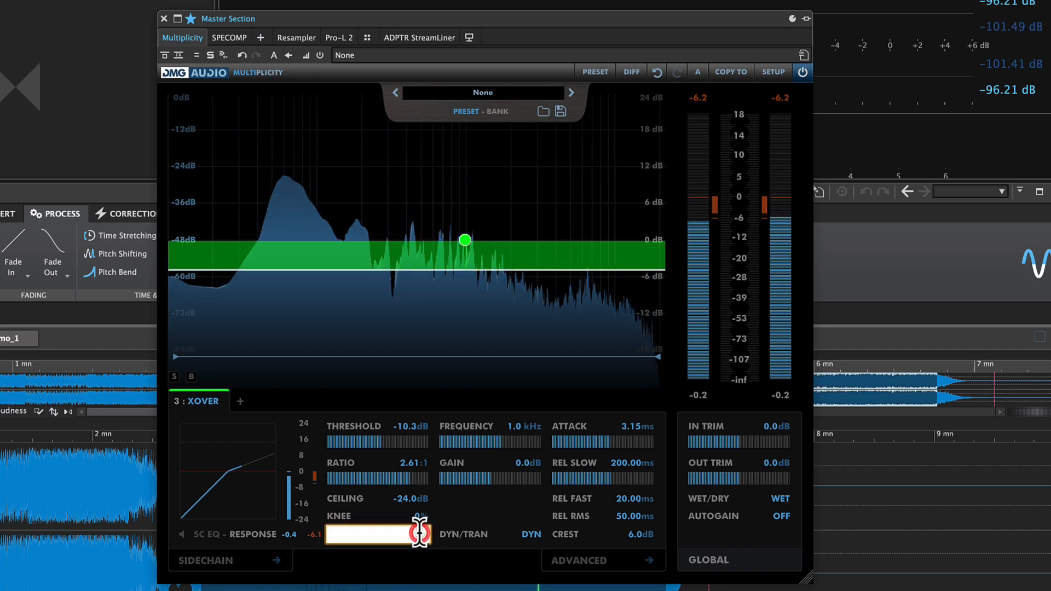
double_click(422, 537)
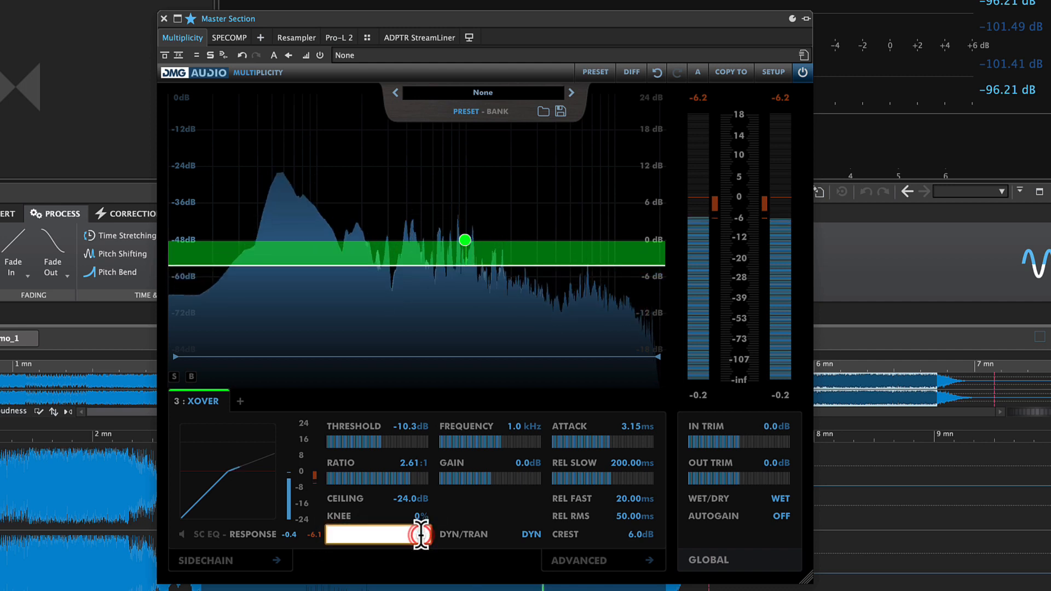
type("100")
key("Return")
left_click_drag(427, 543, 428, 552)
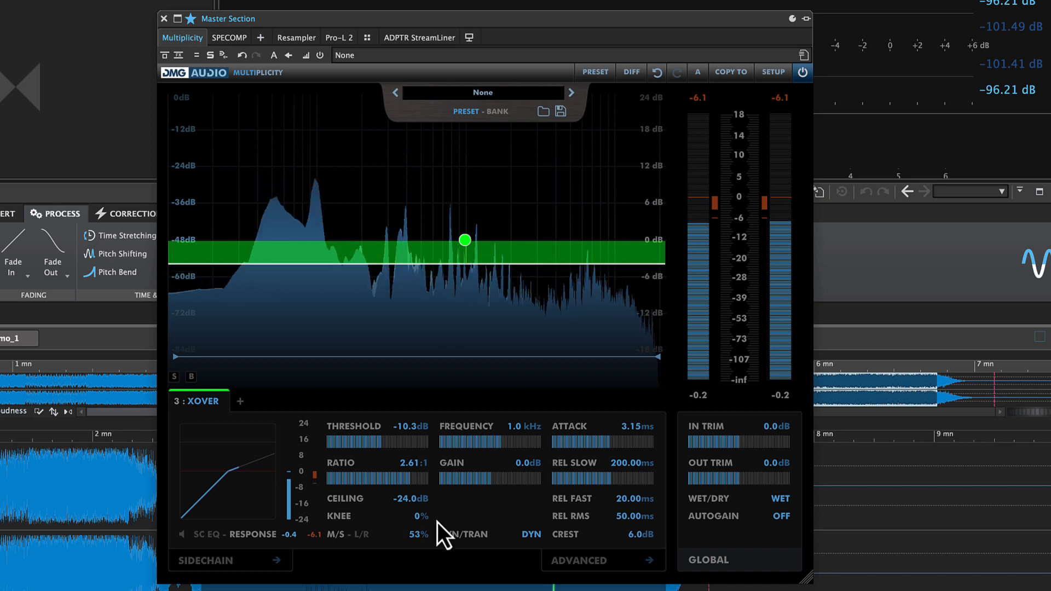
double_click(419, 536)
key("Return")
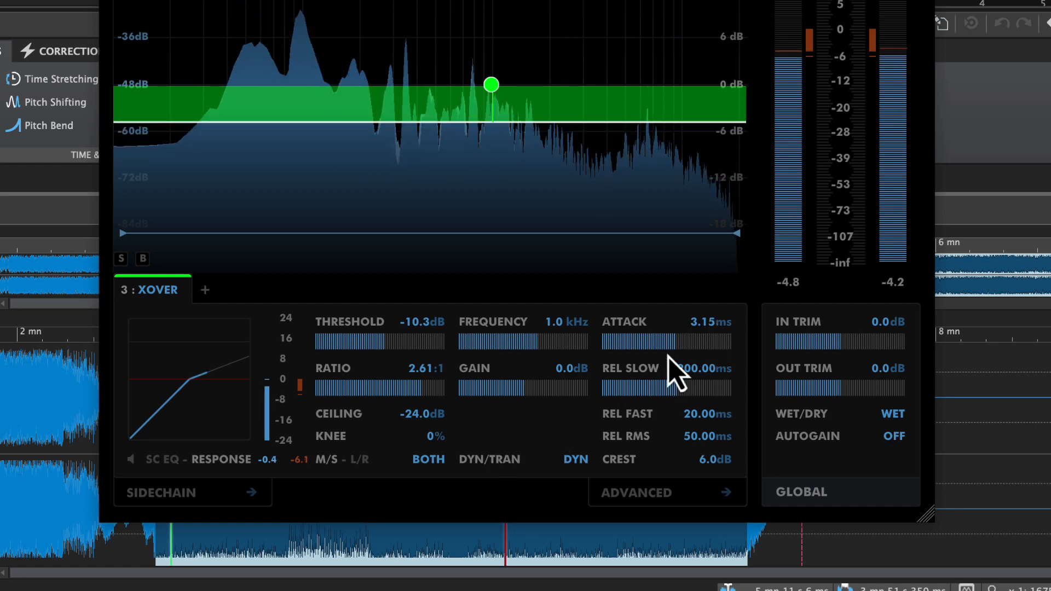
Step: Set the band's attack time to 40 ms
left_click(710, 323)
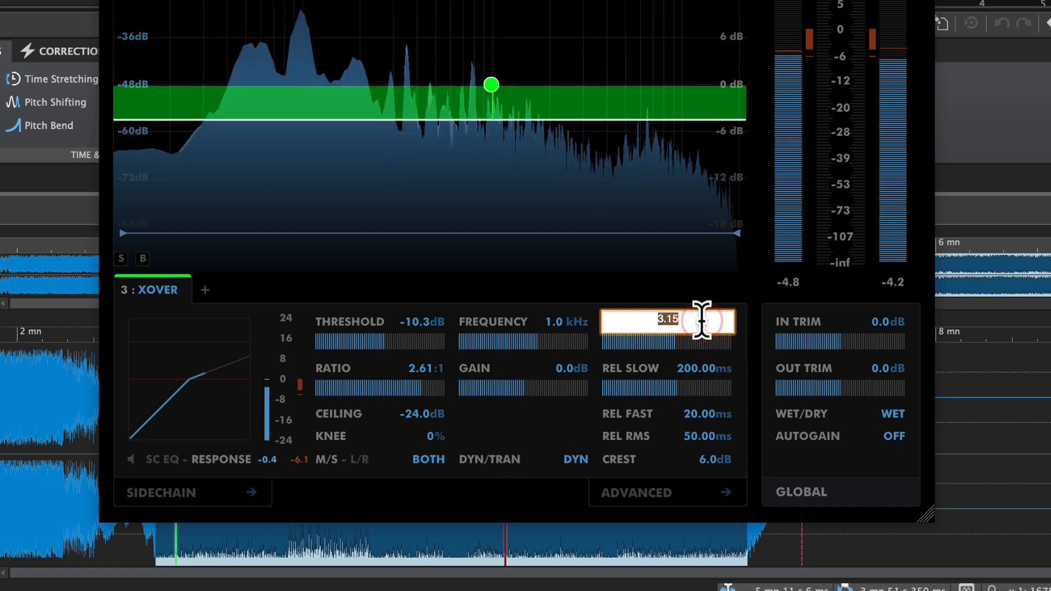
type("40")
key("Return")
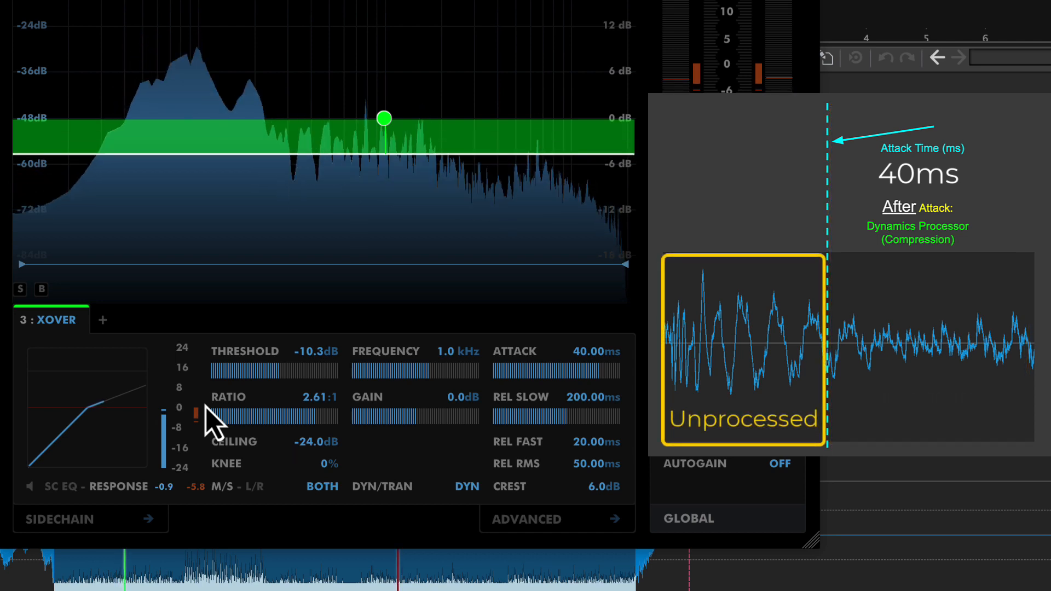
Step: Try the Dyn/Tran control at TRAN and intermediate blends, and set it to 50 for both dynamics and transient processing
left_click(467, 486)
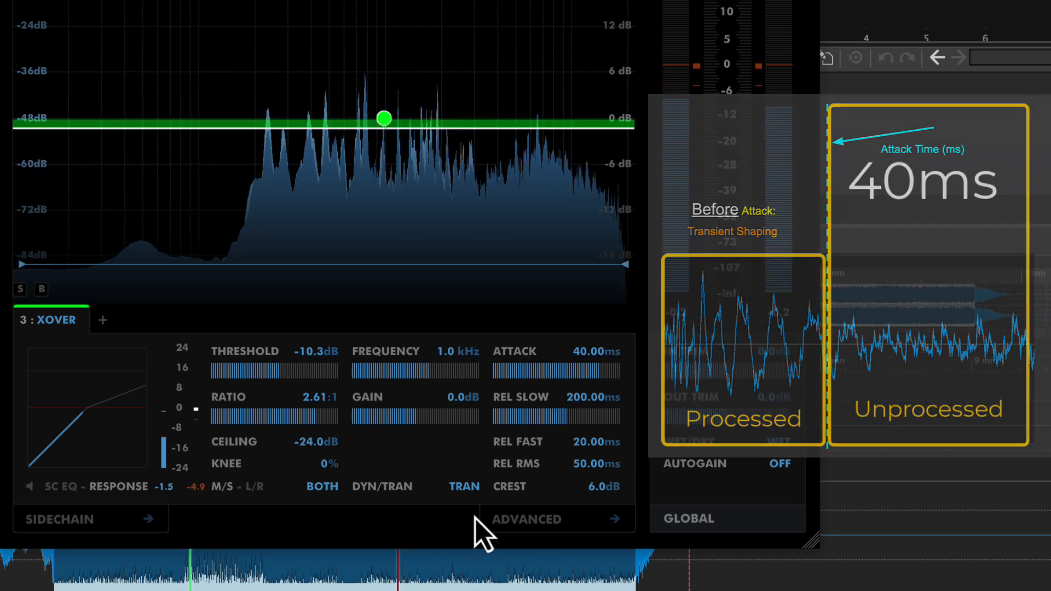
left_click(464, 486)
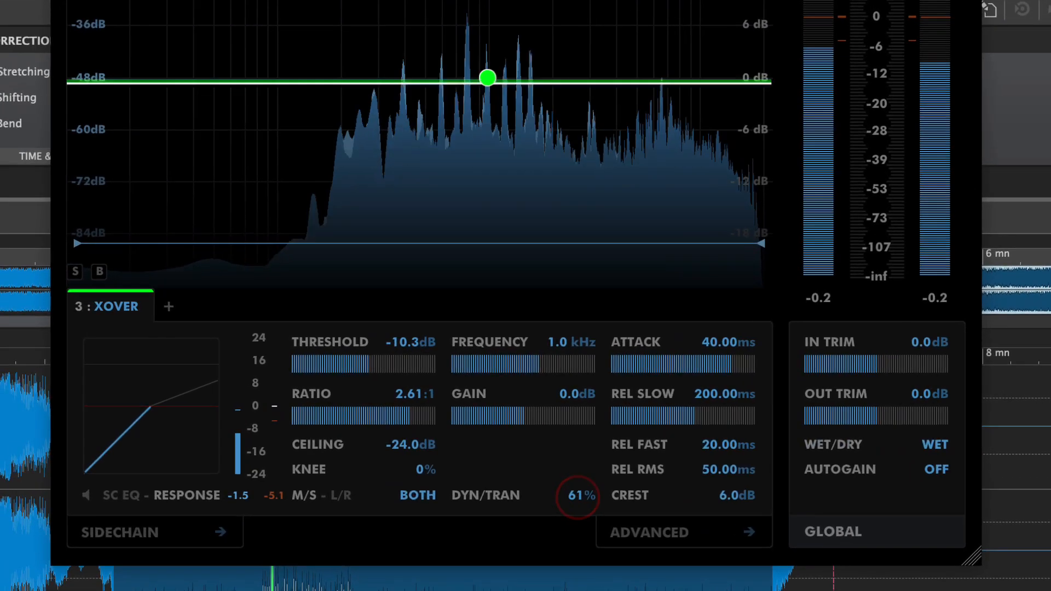
left_click_drag(578, 497, 578, 520)
double_click(596, 497)
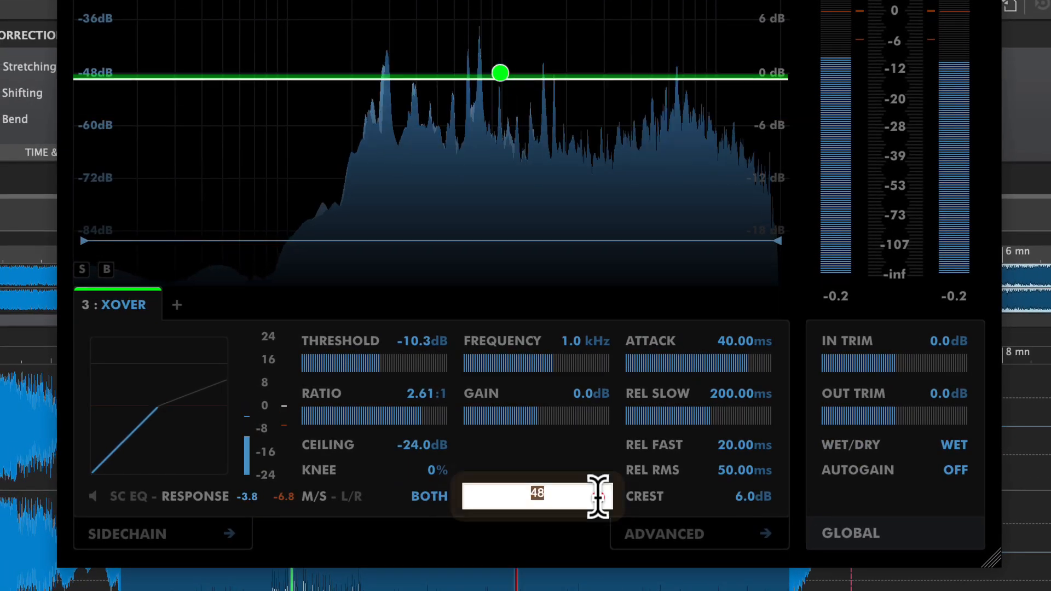
type("50")
key("Return")
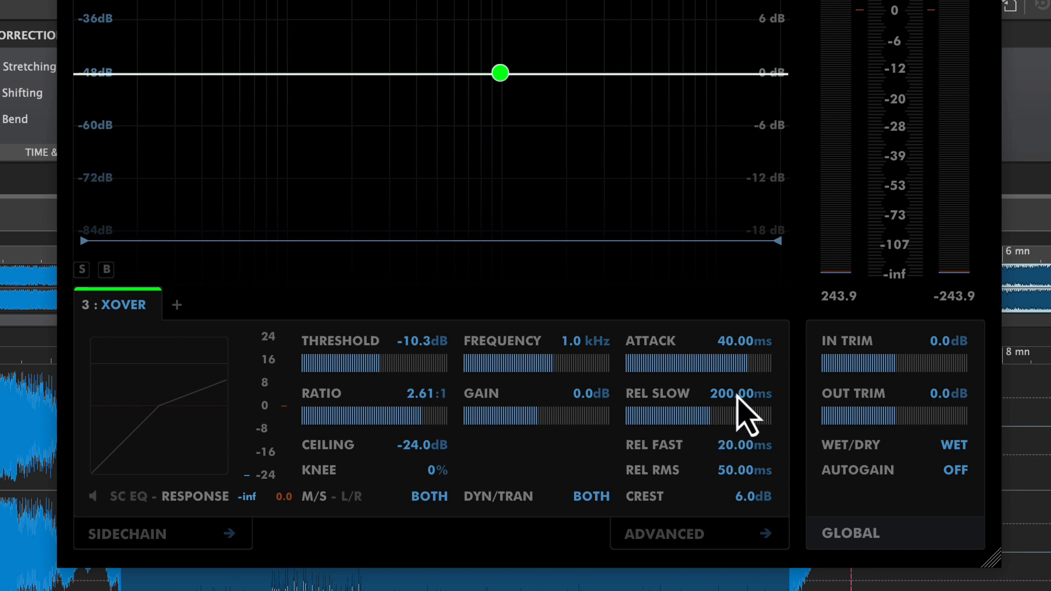
Step: Try a fast release time of 9.23 ms on the band, and restore it to 20 ms
left_click_drag(746, 452, 746, 502)
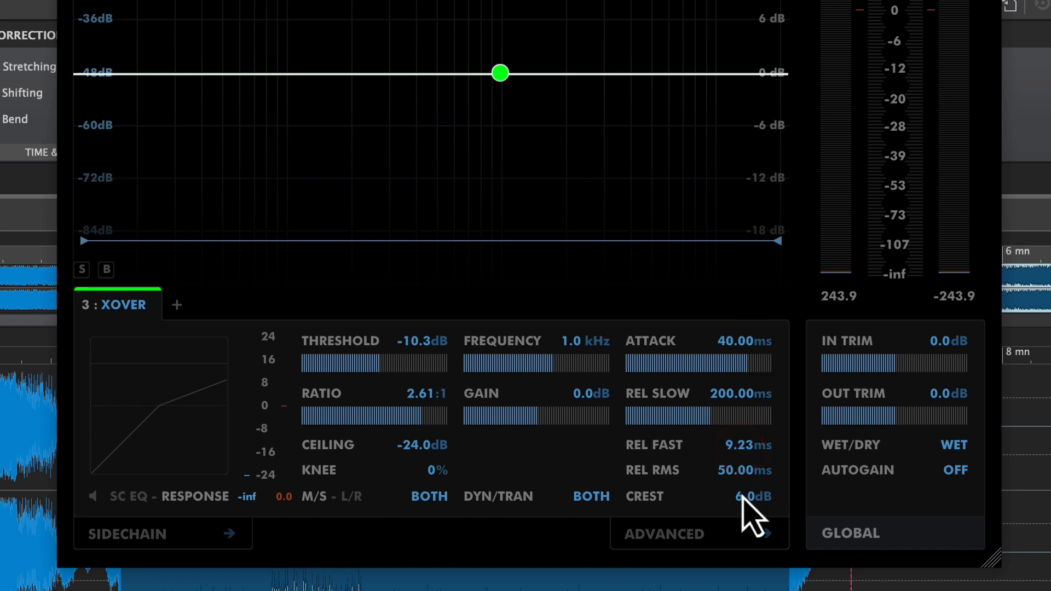
double_click(745, 448)
type("20")
key("Return")
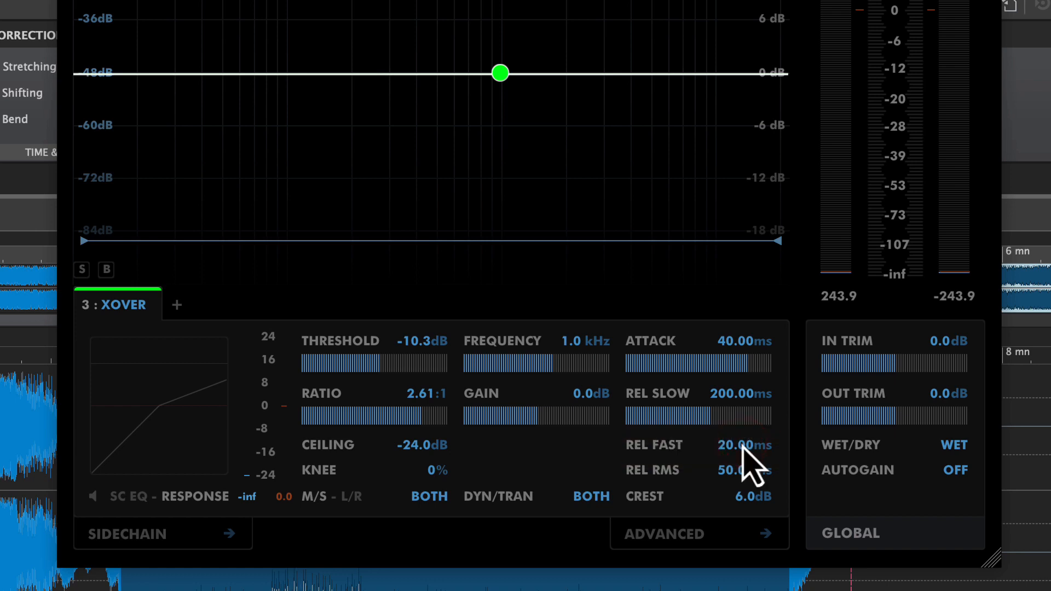
Step: Try a slow release time of 270.08 ms on the band, and restore it to 200 ms
left_click_drag(712, 395, 739, 417)
double_click(730, 394)
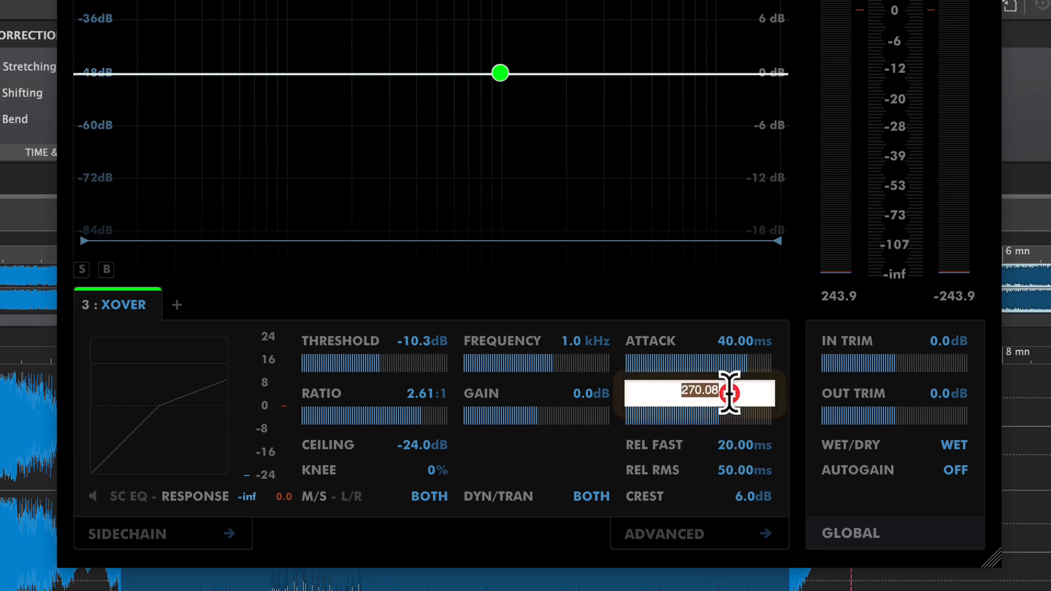
type("200")
key("Return")
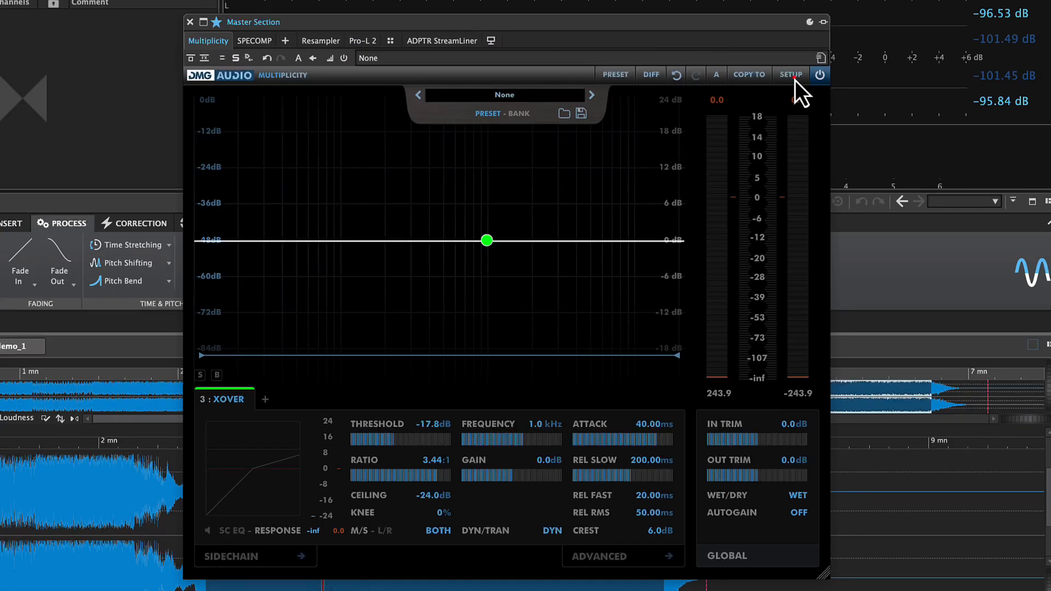
Step: Enable Flash Labels for Release in the plug-in's instance preferences, and close the setup
left_click(793, 75)
left_click(274, 169)
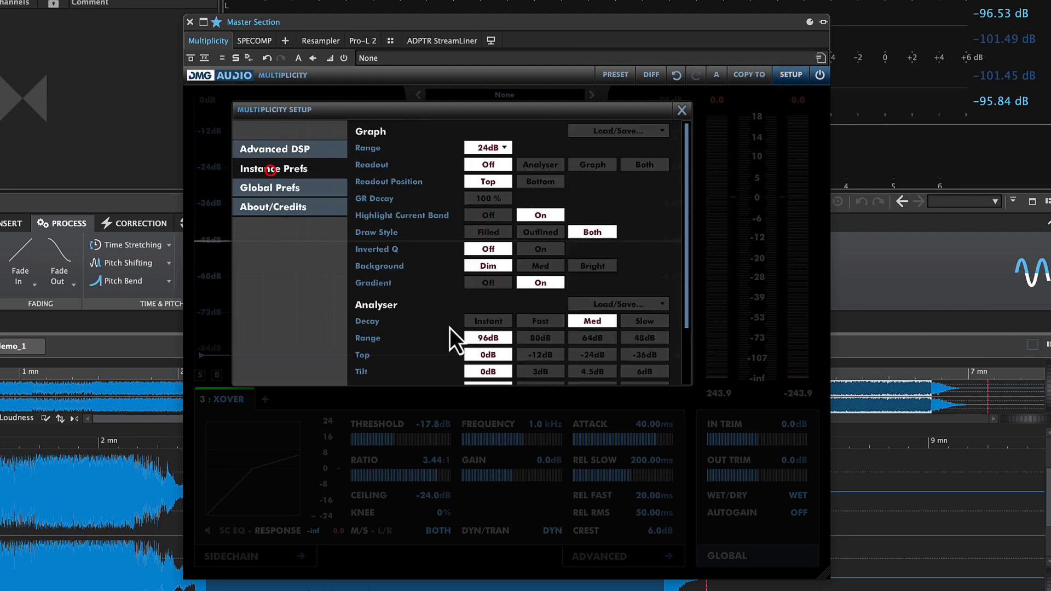
scroll(493, 339, "down", 3)
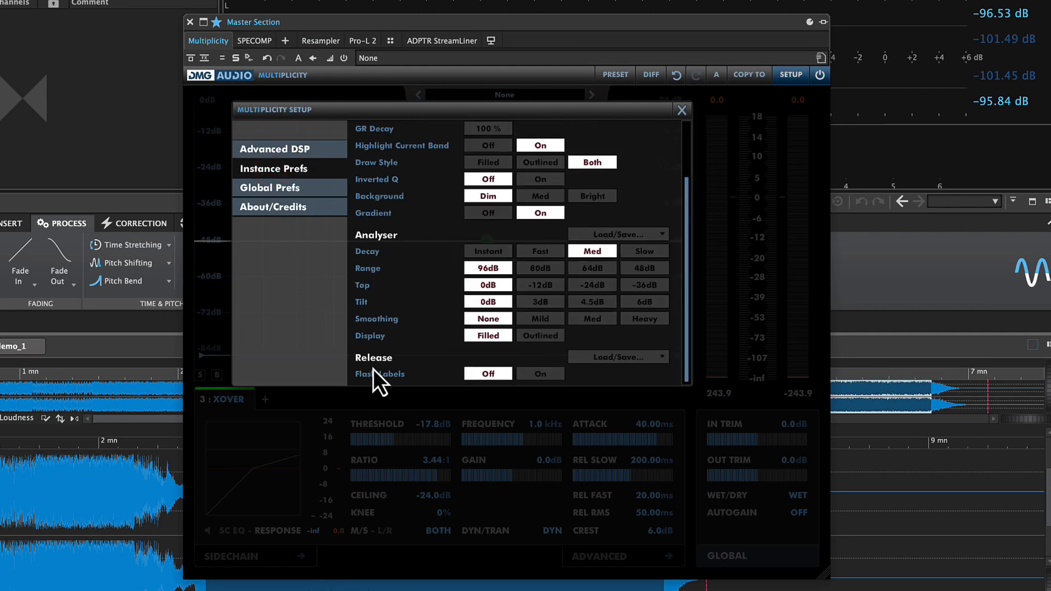
left_click(550, 377)
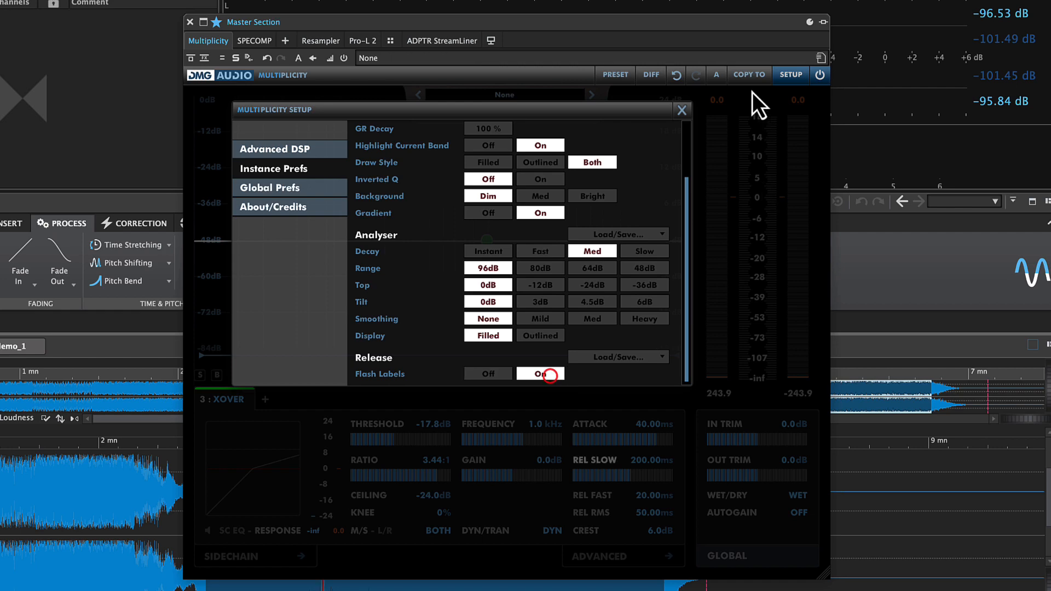
left_click(683, 111)
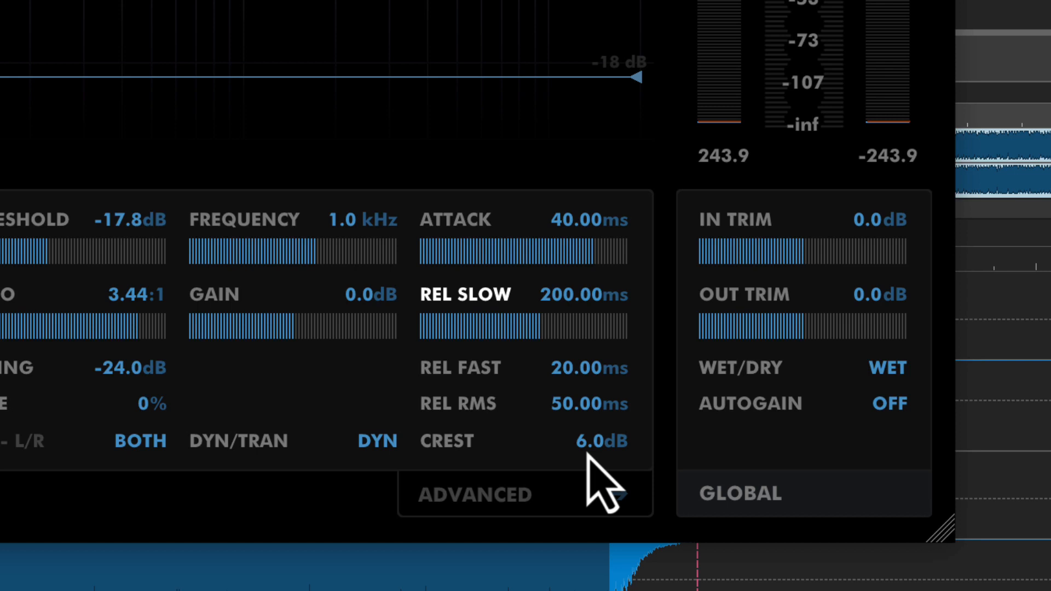
Step: Start playback and try Crest at 1.3 dB, FAST, 1.1 dB and 1.6 dB, leaving it at 1.0 dB
key("space")
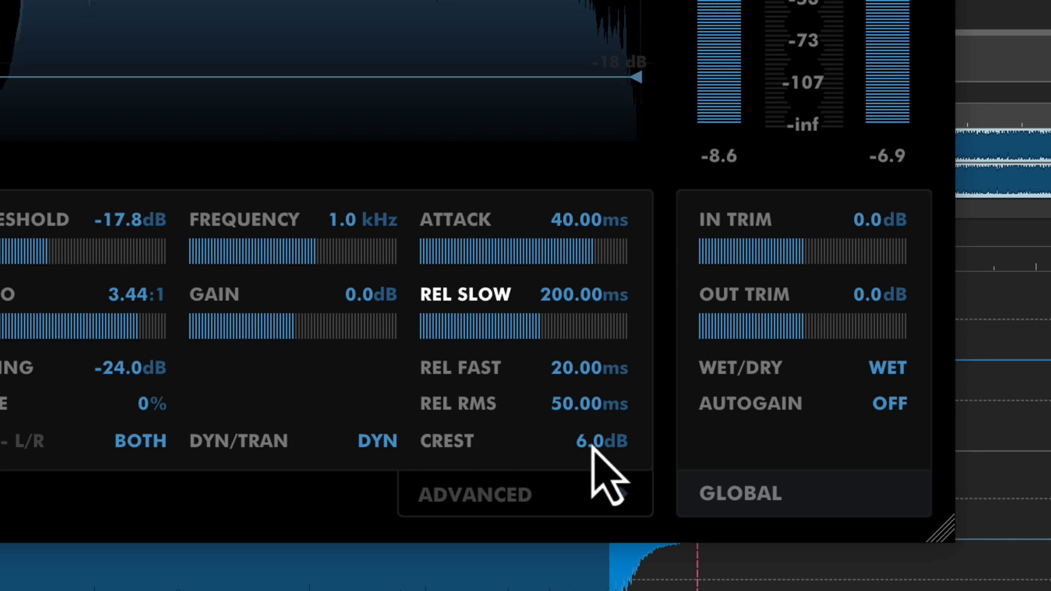
left_click_drag(594, 449, 598, 575)
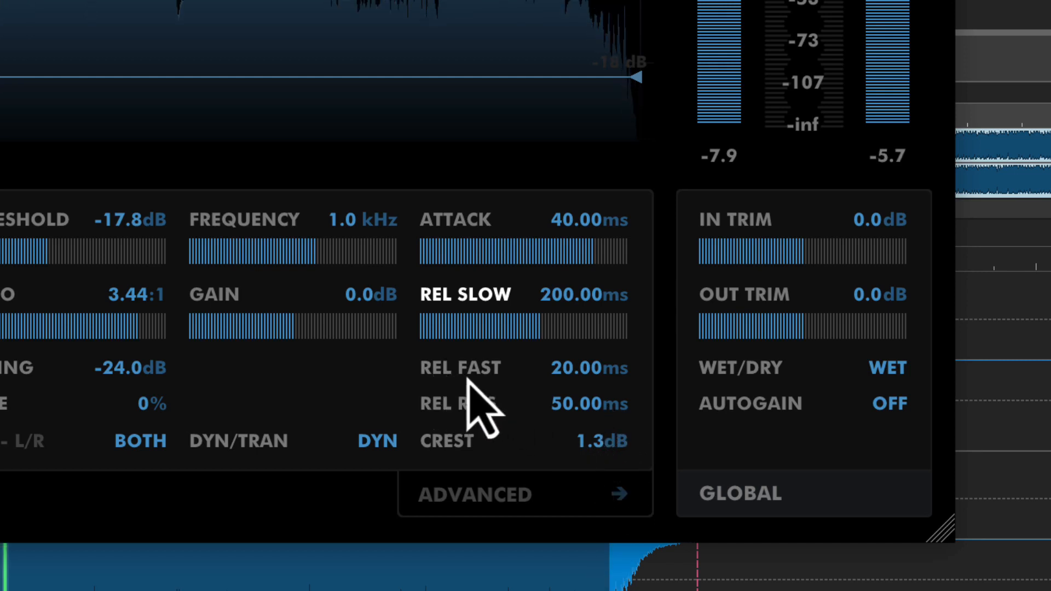
left_click_drag(597, 439, 606, 498)
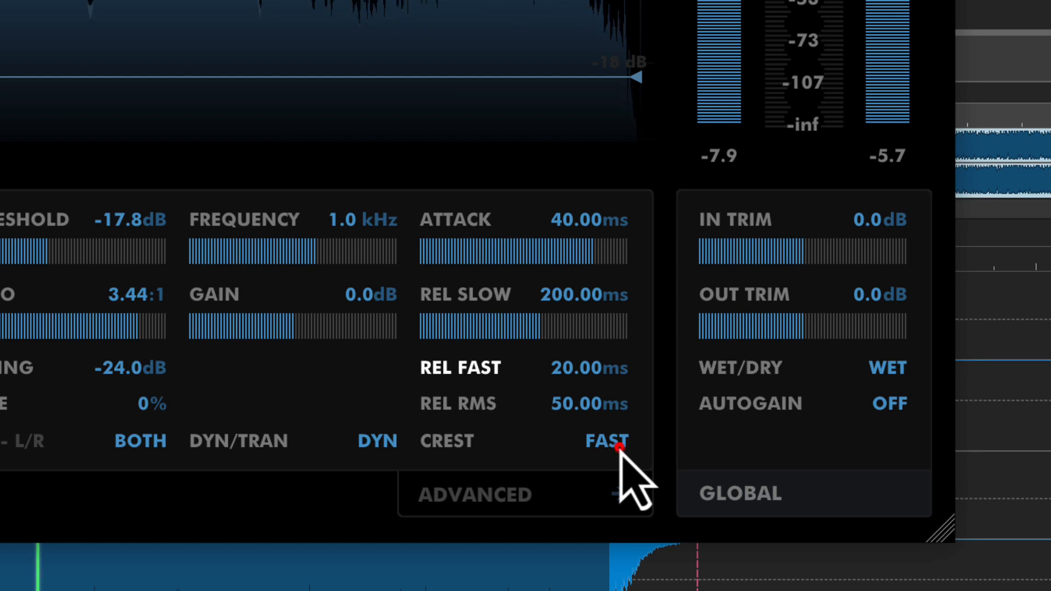
left_click_drag(621, 452, 624, 422)
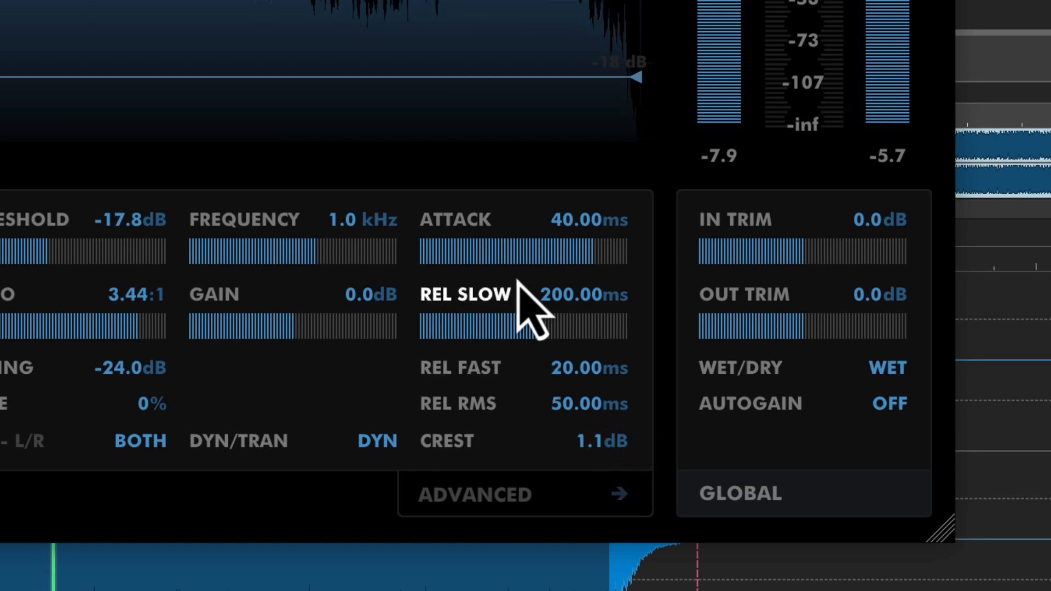
left_click_drag(606, 453, 613, 438)
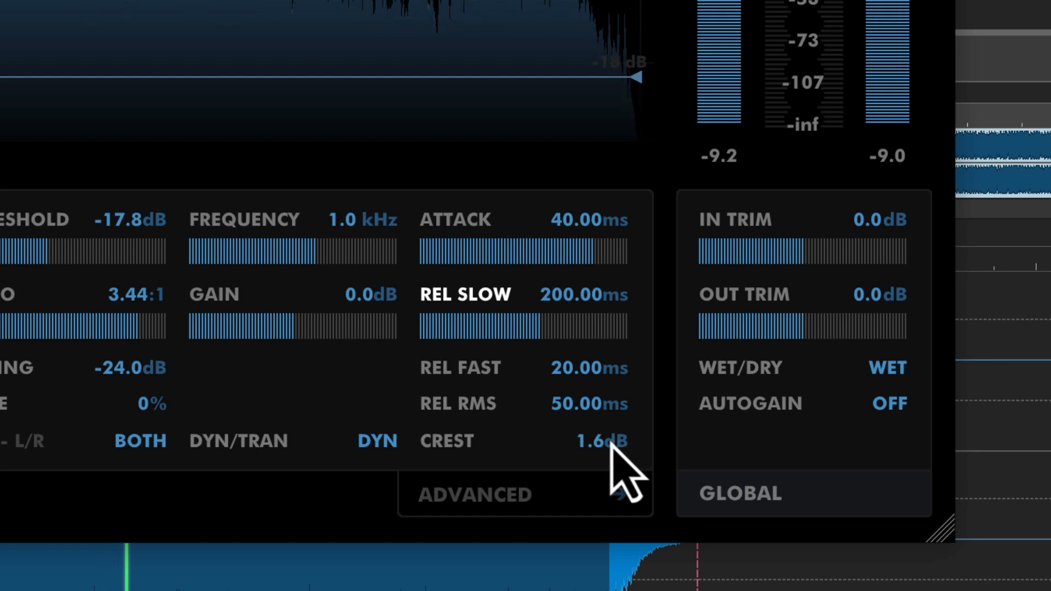
mouse_move(611, 445)
left_mouse_down()
mouse_move(606, 470)
mouse_move(608, 460)
left_mouse_up()
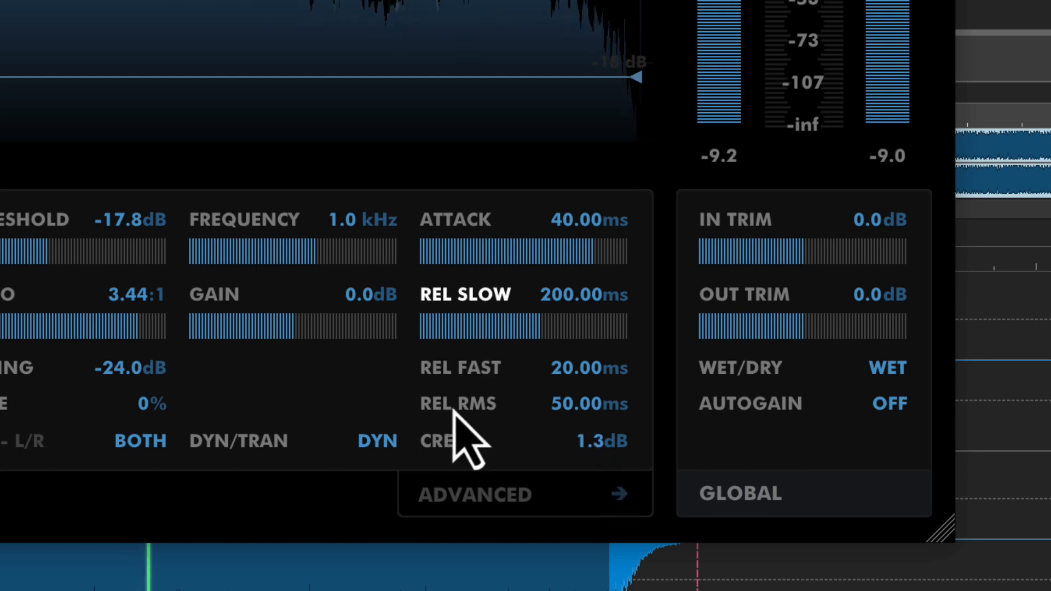
left_click(604, 443)
left_click_drag(605, 442, 606, 455)
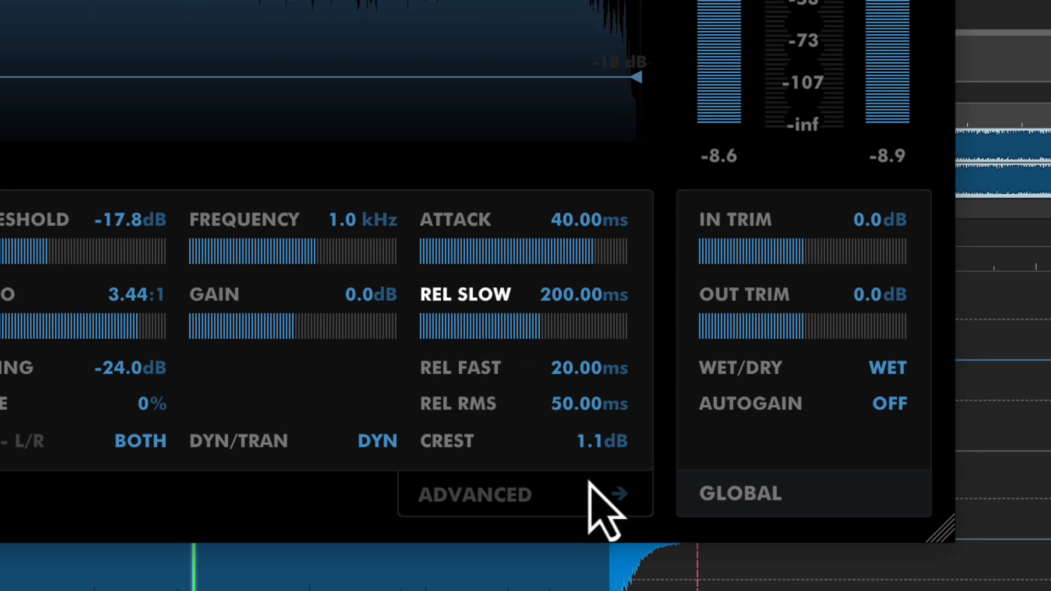
left_click_drag(603, 453, 605, 454)
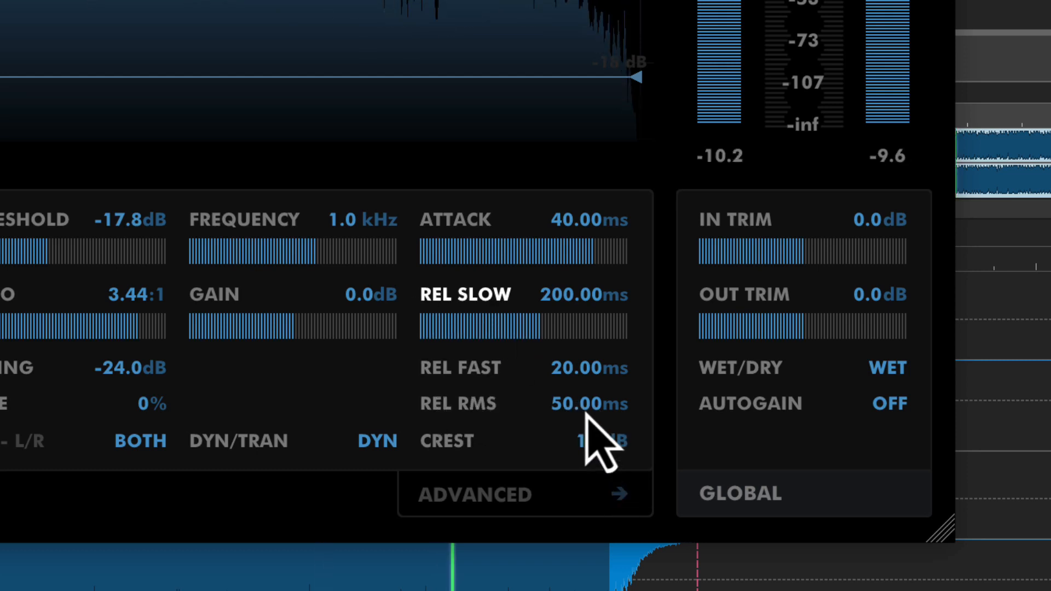
Step: Try an RMS release time of 4000 ms during playback, and restore it to 50 ms
left_click_drag(582, 410, 563, 0)
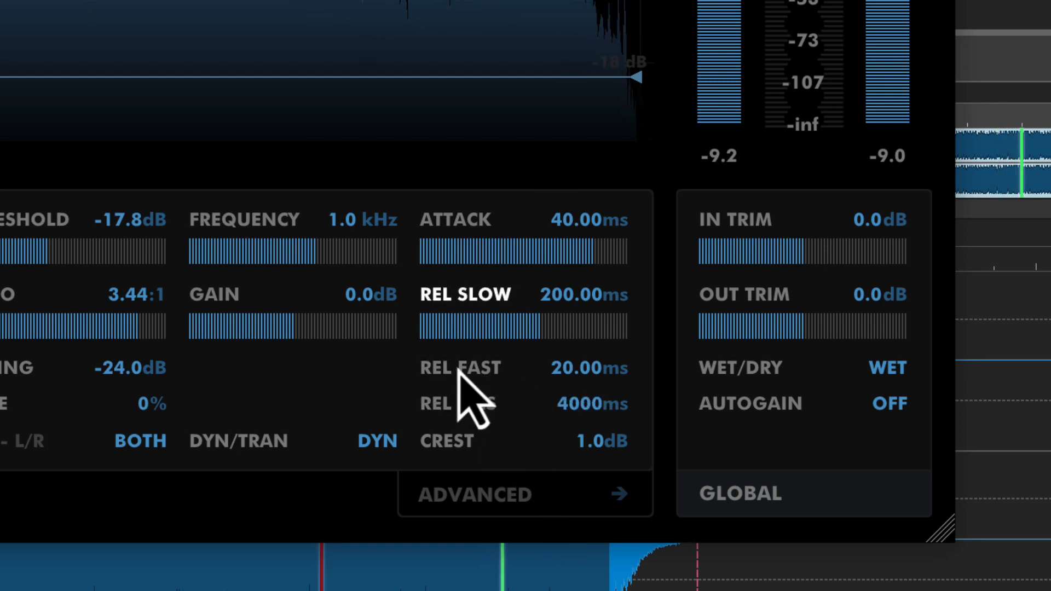
left_click(588, 404)
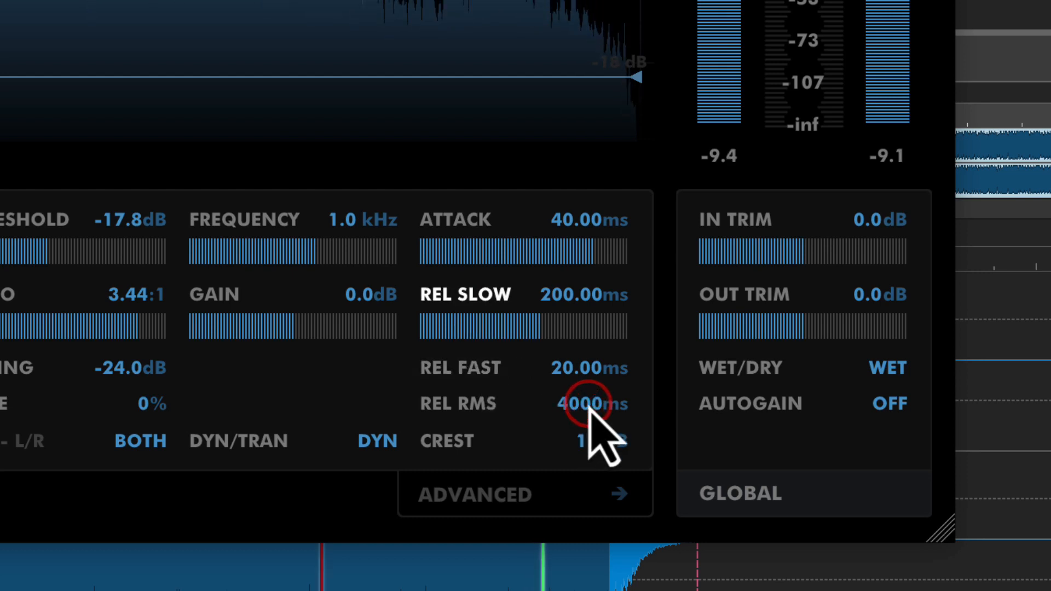
double_click(588, 403)
type("20")
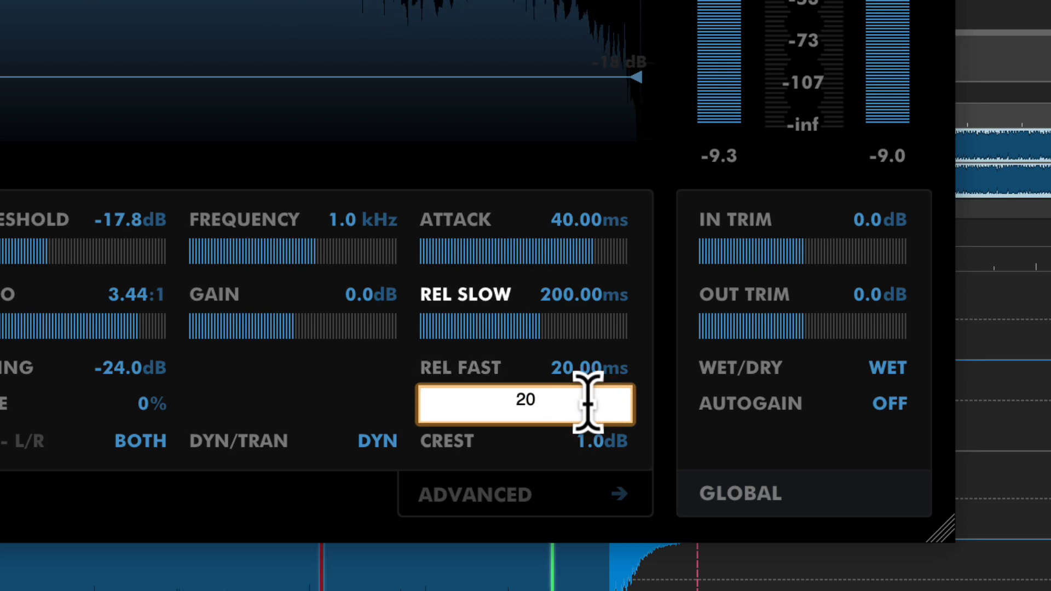
key("BackSpace")
key("BackSpace")
key("Return")
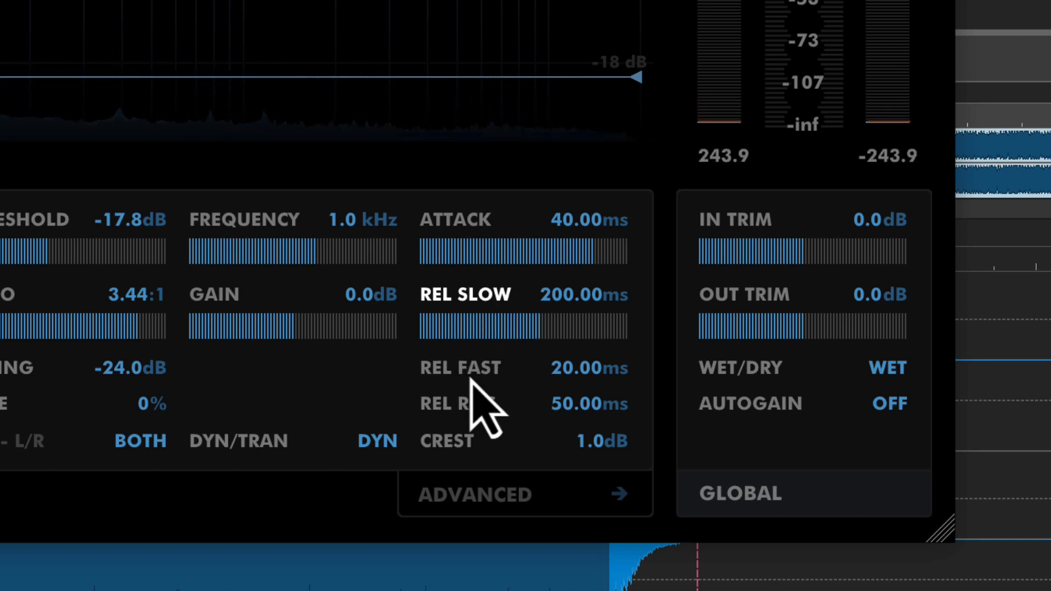
Step: Show the band's advanced controls, try dry gain at -19.6, 0.0 and 5.1 dB during playback, and return it to OFF
left_click(620, 497)
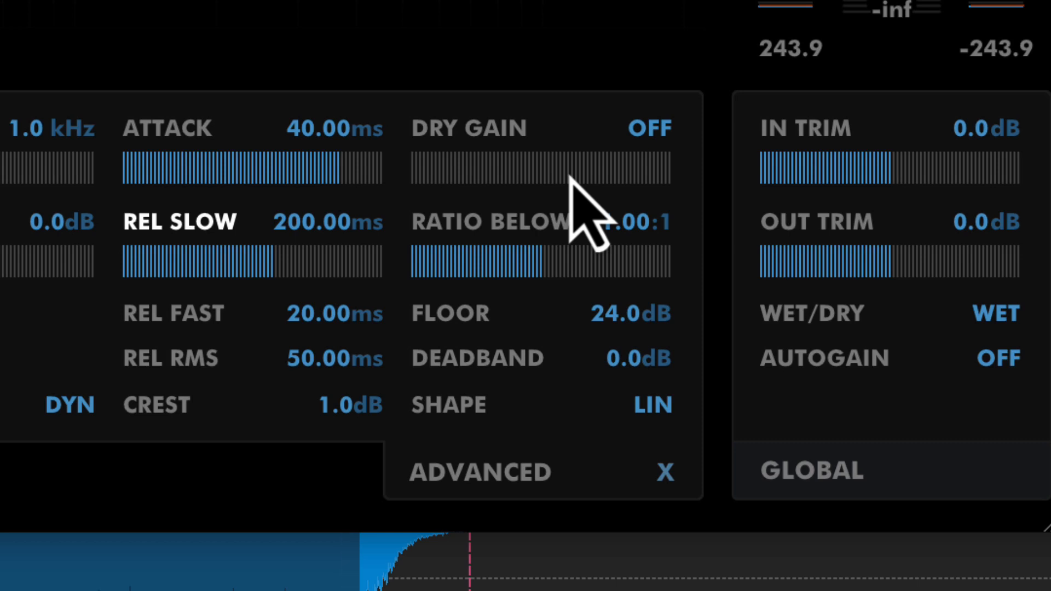
key("space")
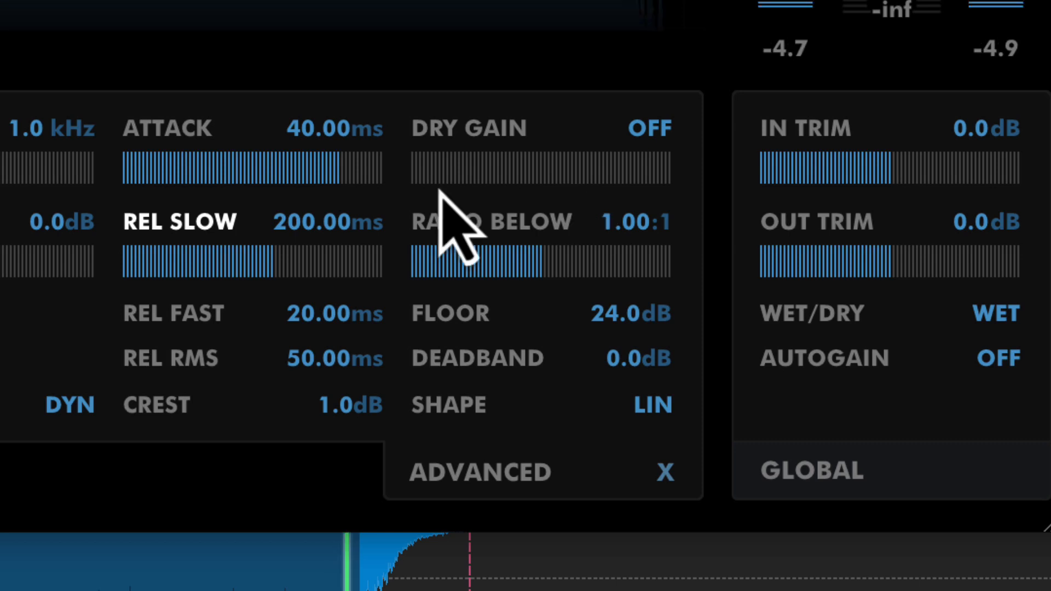
key("space")
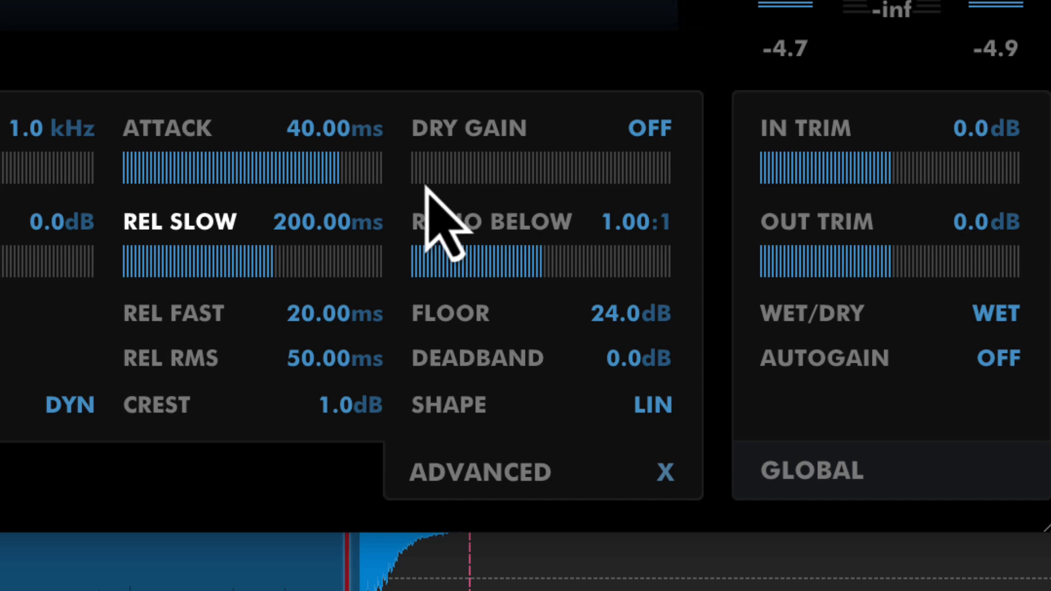
mouse_move(426, 182)
left_mouse_down()
mouse_move(427, 194)
mouse_move(440, 186)
left_mouse_up()
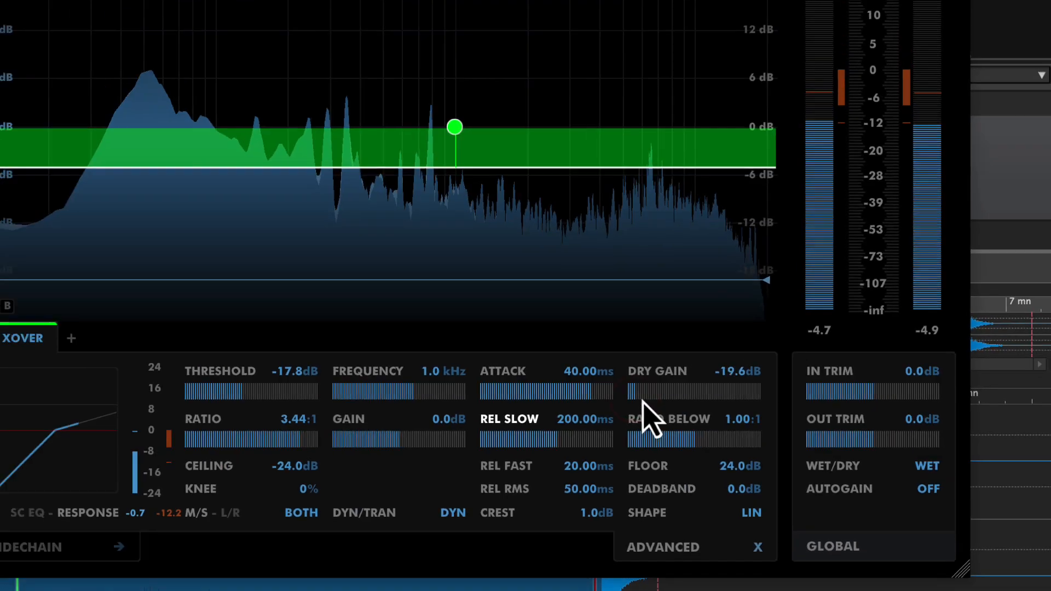
left_click_drag(643, 401, 703, 400)
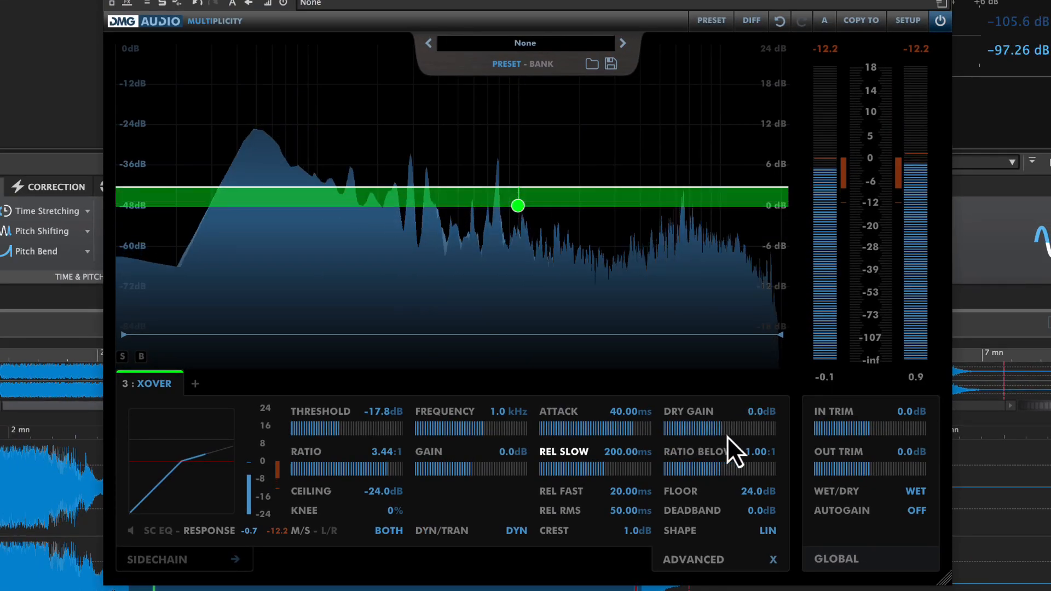
left_click_drag(727, 436, 749, 437)
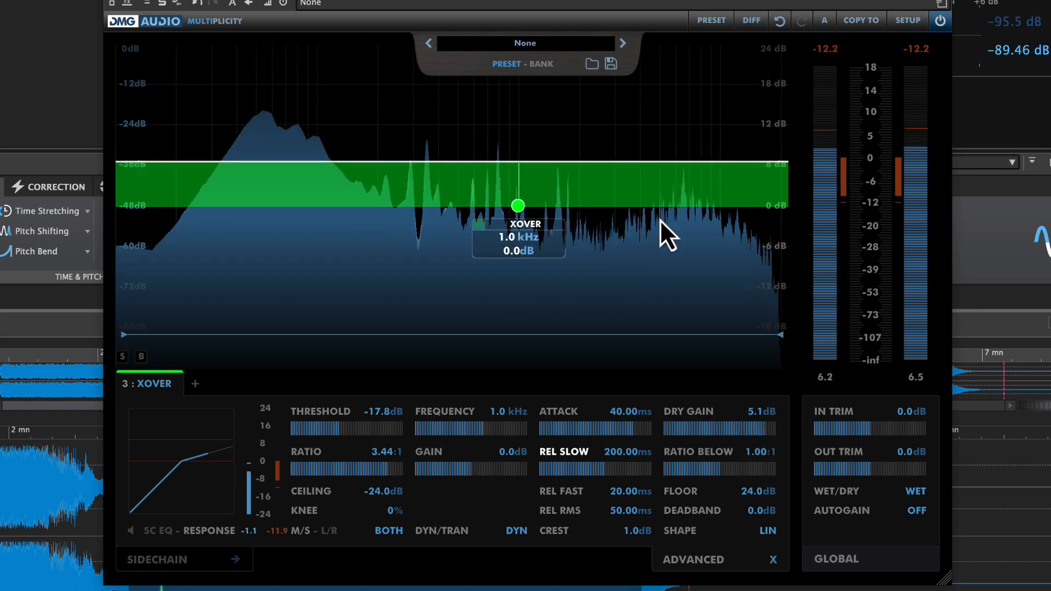
mouse_move(768, 429)
left_mouse_down()
mouse_move(711, 433)
mouse_move(711, 458)
left_mouse_up()
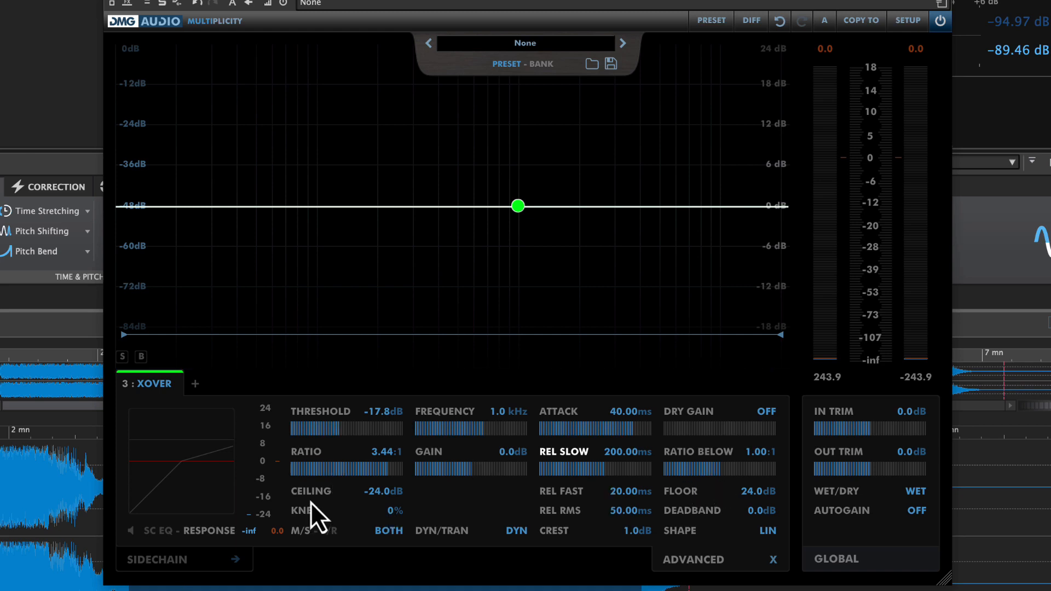
Step: Try Ratio Below at 1:1.40 and Inf:1, and raise the band's threshold to -4.1 dB during playback
left_click_drag(721, 472, 692, 475)
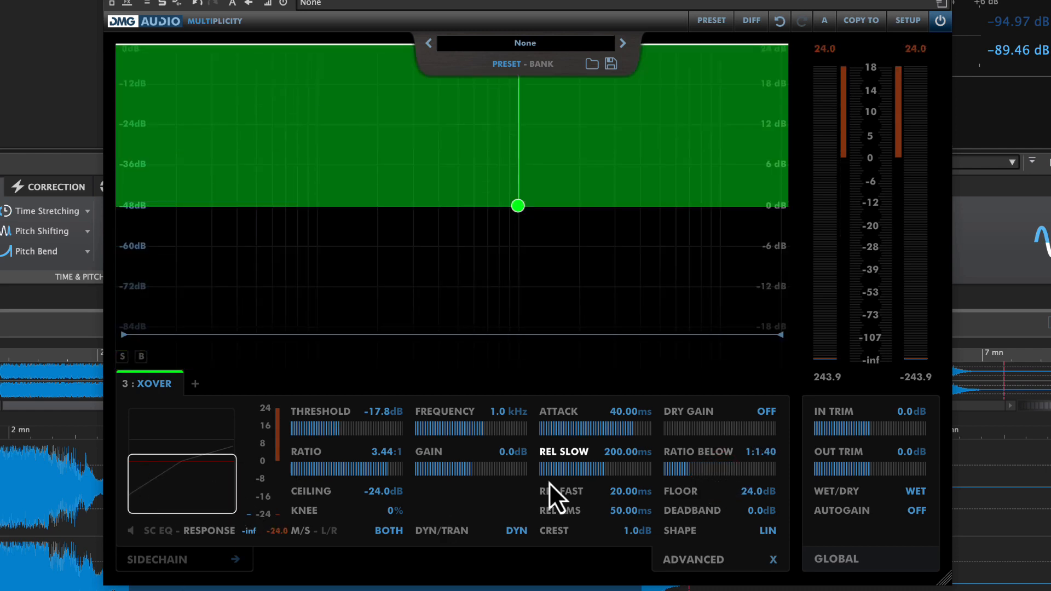
left_click_drag(689, 474, 777, 462)
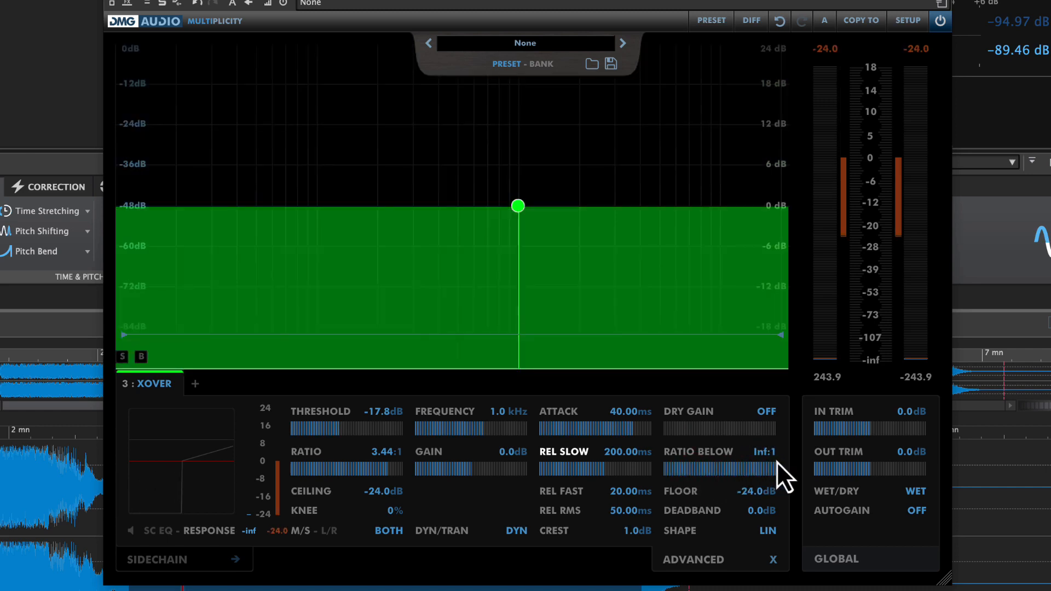
key("space")
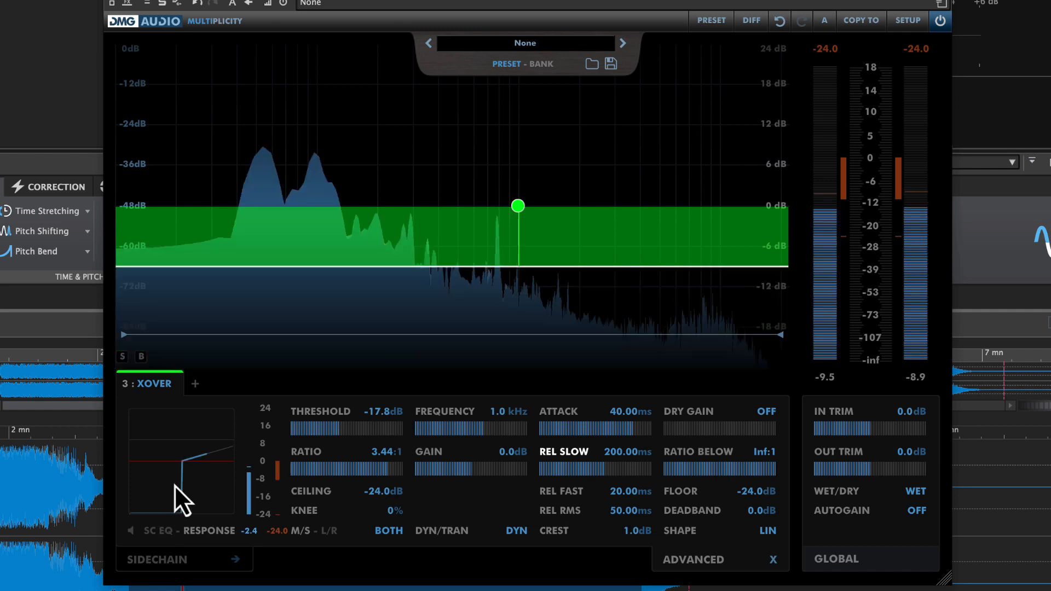
left_click_drag(341, 432, 363, 431)
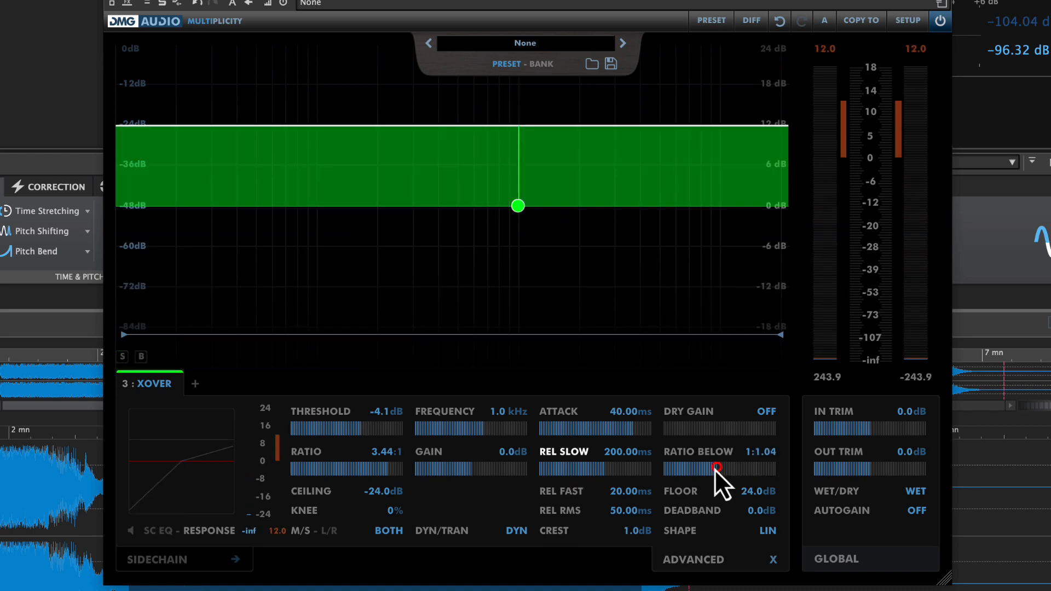
Step: Set the band's Ratio Below to 1:1.61 and limit it with a 4.7 dB floor
left_click_drag(715, 469, 682, 475)
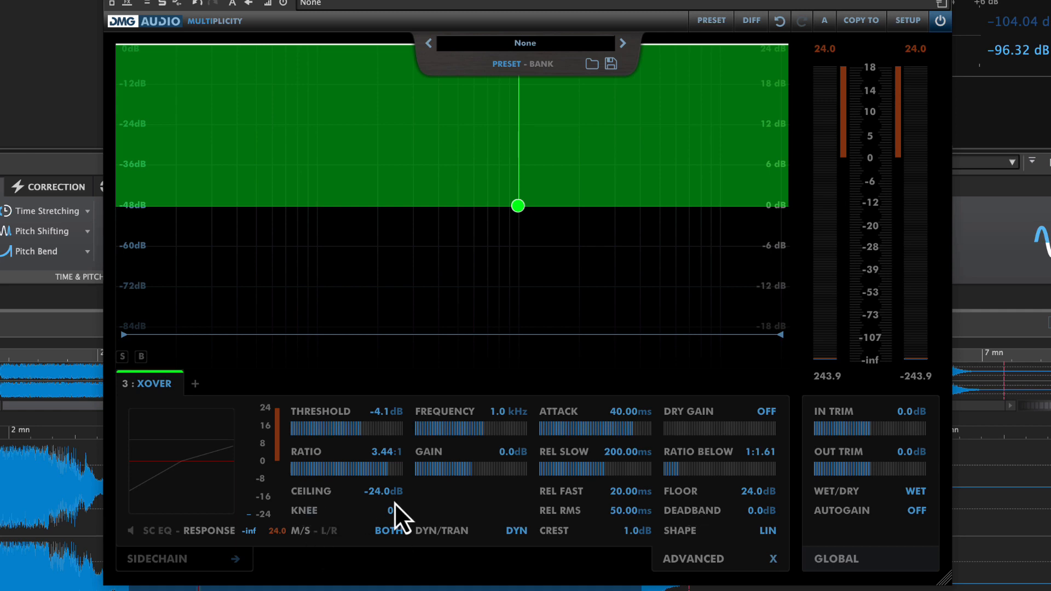
left_click_drag(751, 496, 735, 590)
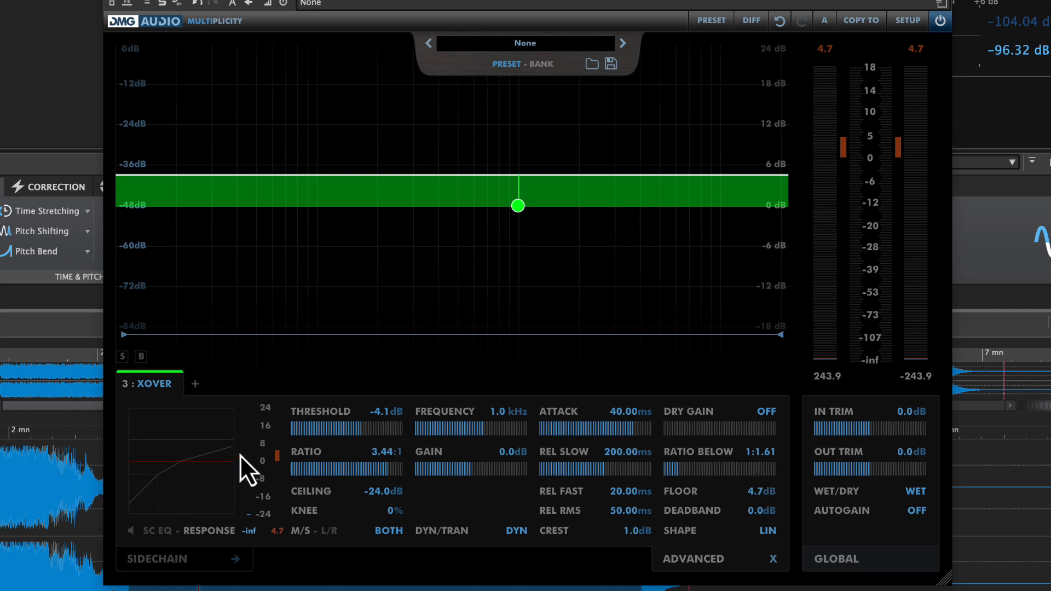
Step: Set both the band's ratio and its Ratio Below to 1.00:1
mouse_move(393, 472)
left_mouse_down()
mouse_move(339, 474)
mouse_move(390, 479)
mouse_move(377, 495)
mouse_move(376, 476)
left_mouse_up()
double_click(389, 454)
type("1")
key("Return")
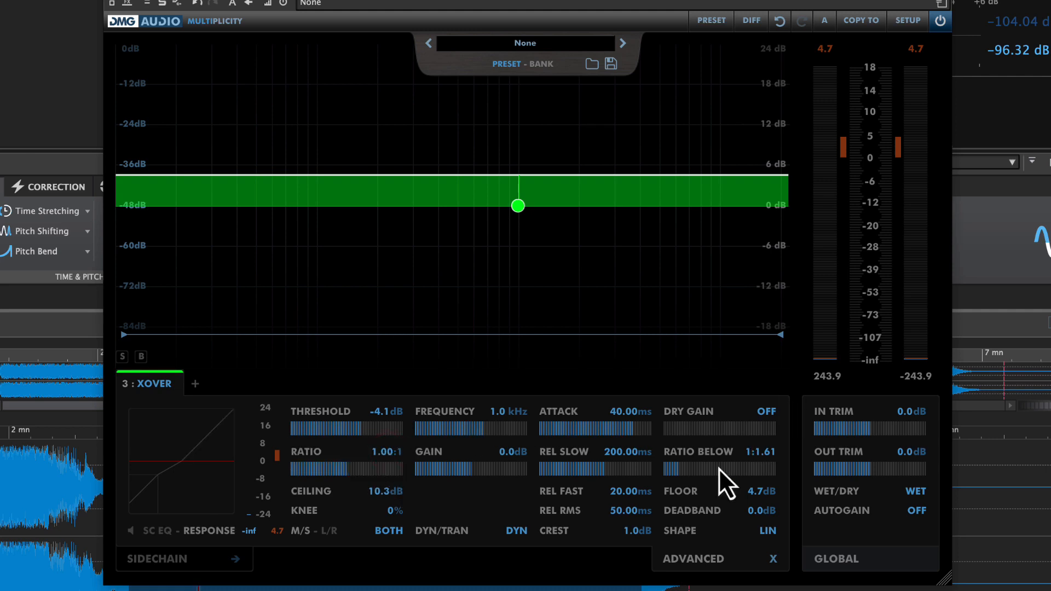
double_click(763, 455)
type("1:")
key("Return")
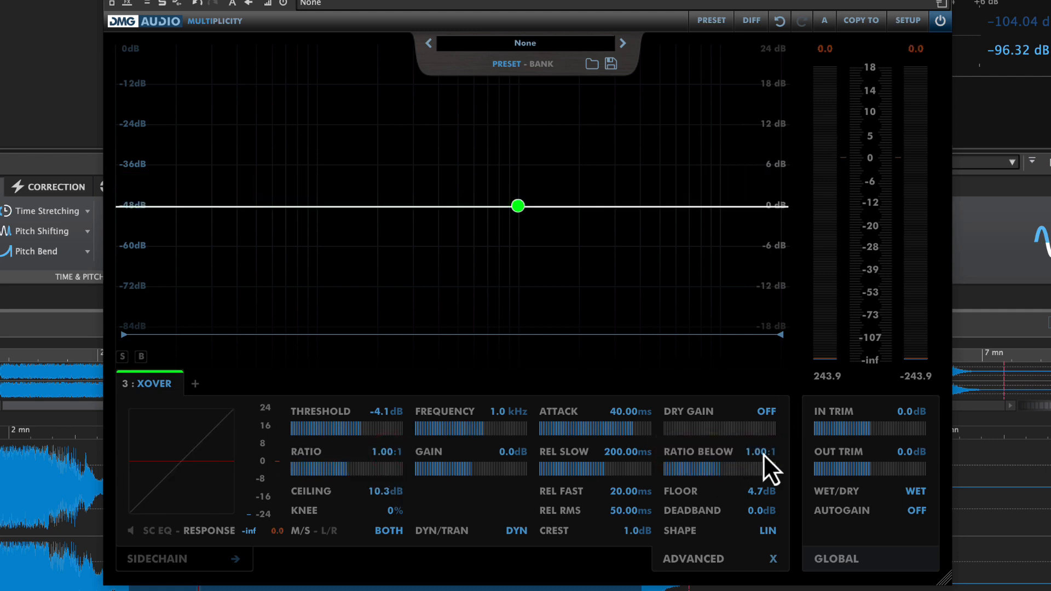
Step: Reset the band's floor to 0.0 dB and raise its deadband to 7.7 dB
double_click(757, 495)
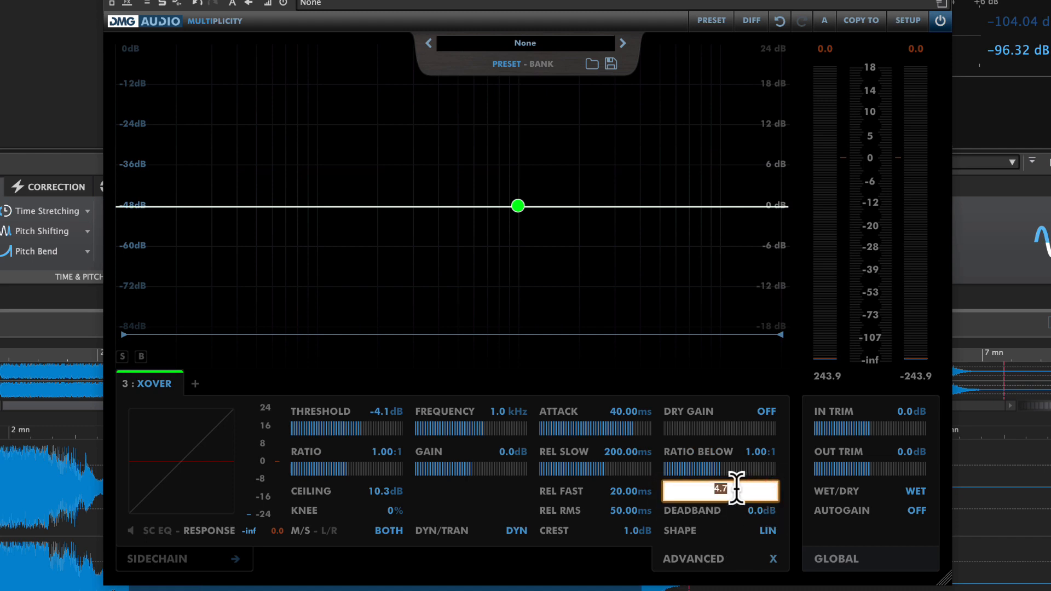
left_click(737, 489)
left_click(731, 515)
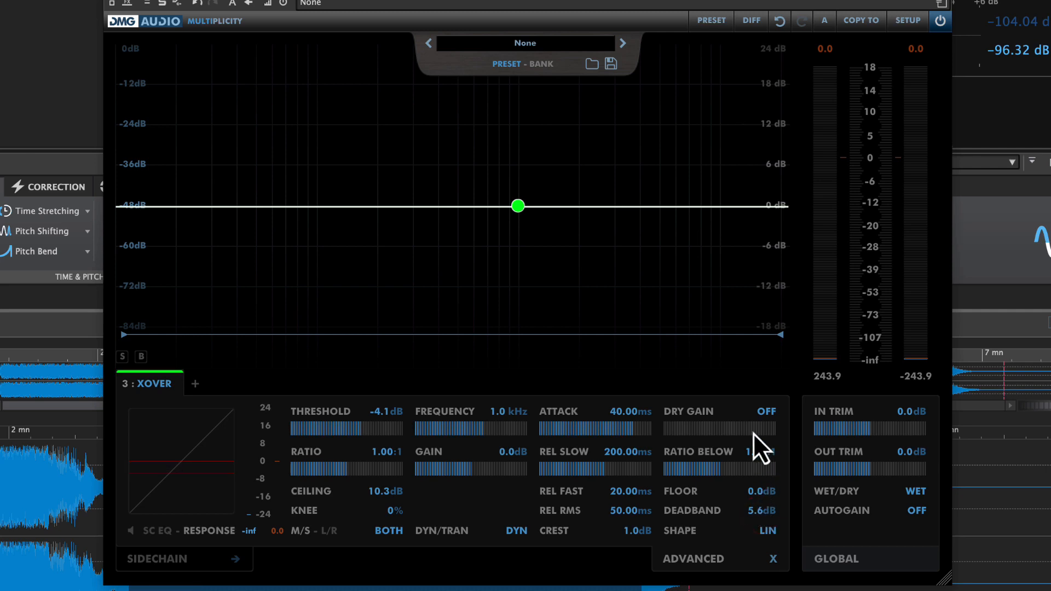
left_click_drag(753, 407, 752, 403)
Step: Try ratios of 1.83:1 and 1.94:1 with a -24.0 dB ceiling, and Ratio Below at 1:1.42 and 1:1.65
mouse_move(363, 471)
left_mouse_down()
mouse_move(374, 473)
mouse_move(418, 133)
left_mouse_up()
double_click(383, 492)
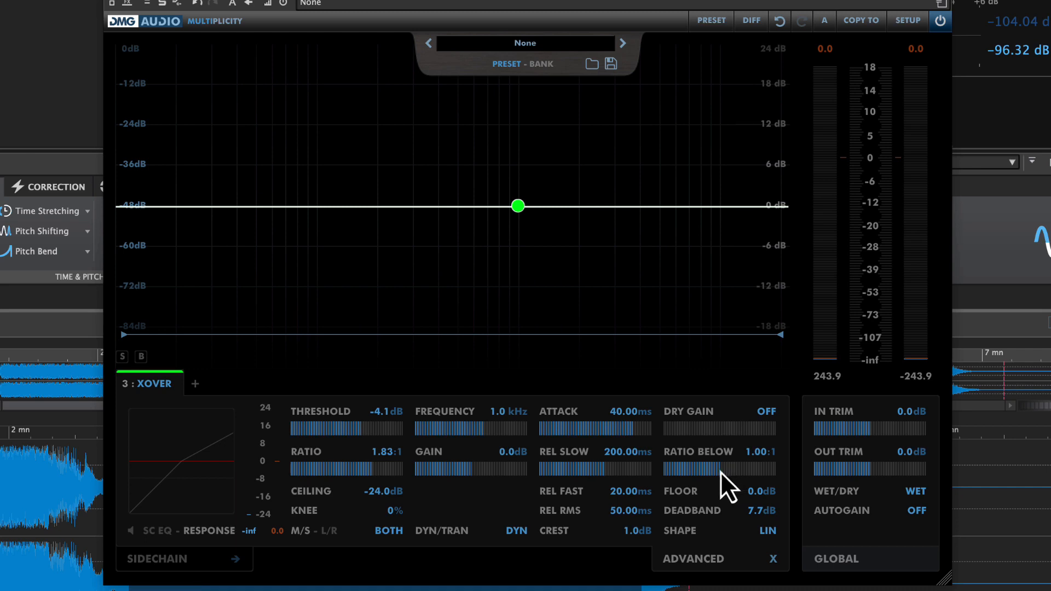
left_click_drag(720, 471, 692, 471)
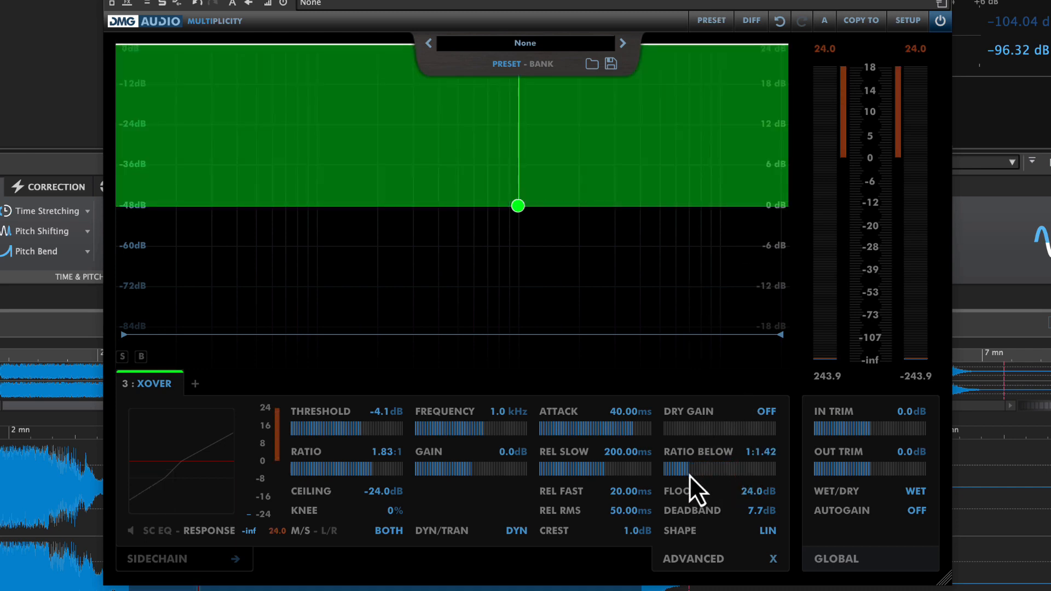
mouse_move(689, 475)
left_mouse_down()
mouse_move(670, 479)
mouse_move(741, 480)
mouse_move(674, 479)
mouse_move(698, 481)
left_mouse_up()
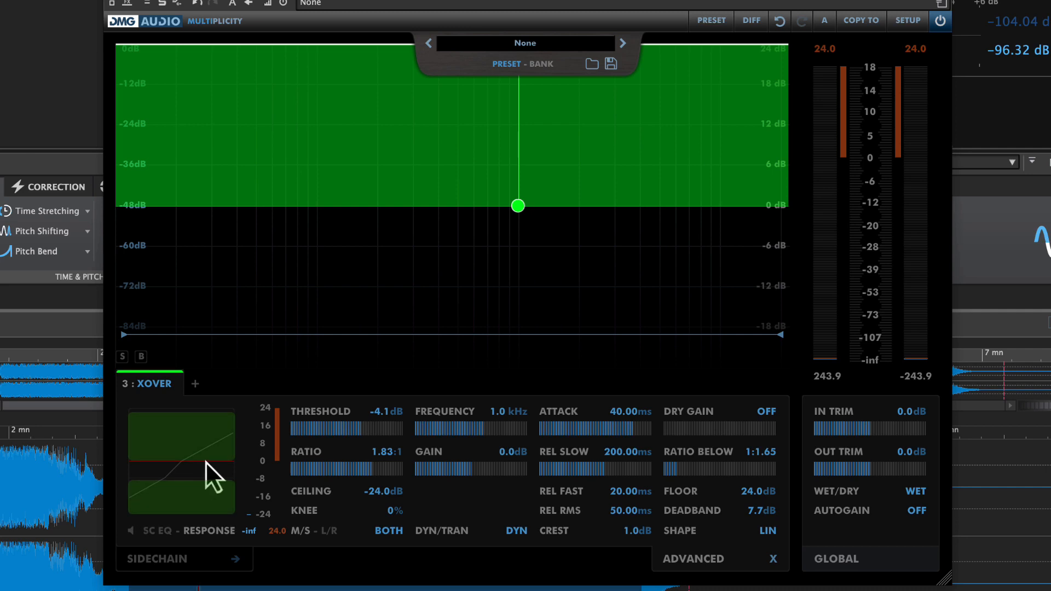
left_click_drag(366, 469, 372, 474)
Step: Return Ratio Below and Ratio to 1.00:1 and reset the deadband to 0.0 dB
left_click_drag(758, 470, 754, 455)
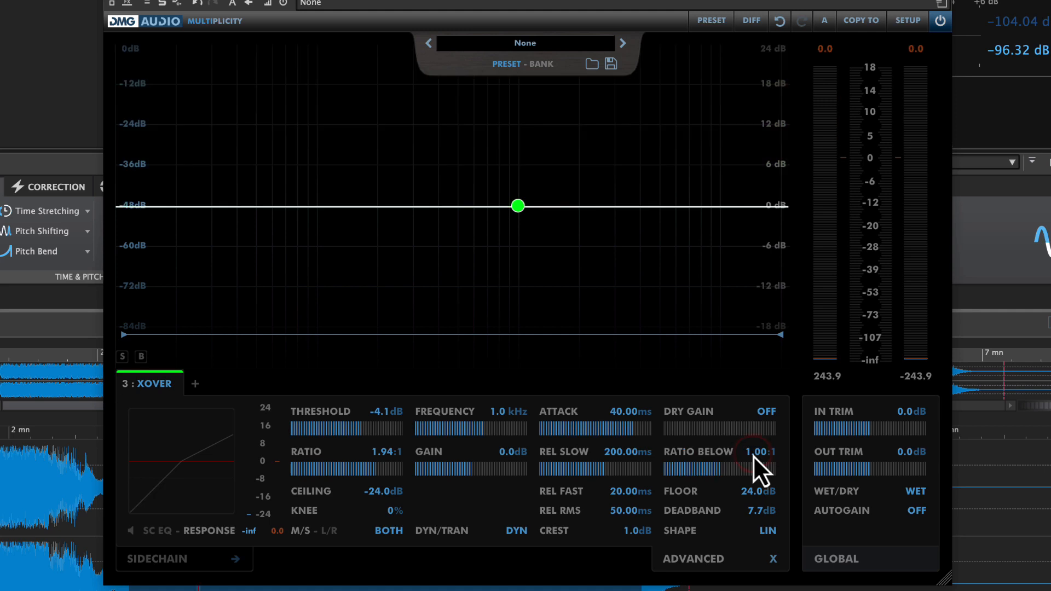
double_click(395, 454)
type("1")
key("Return")
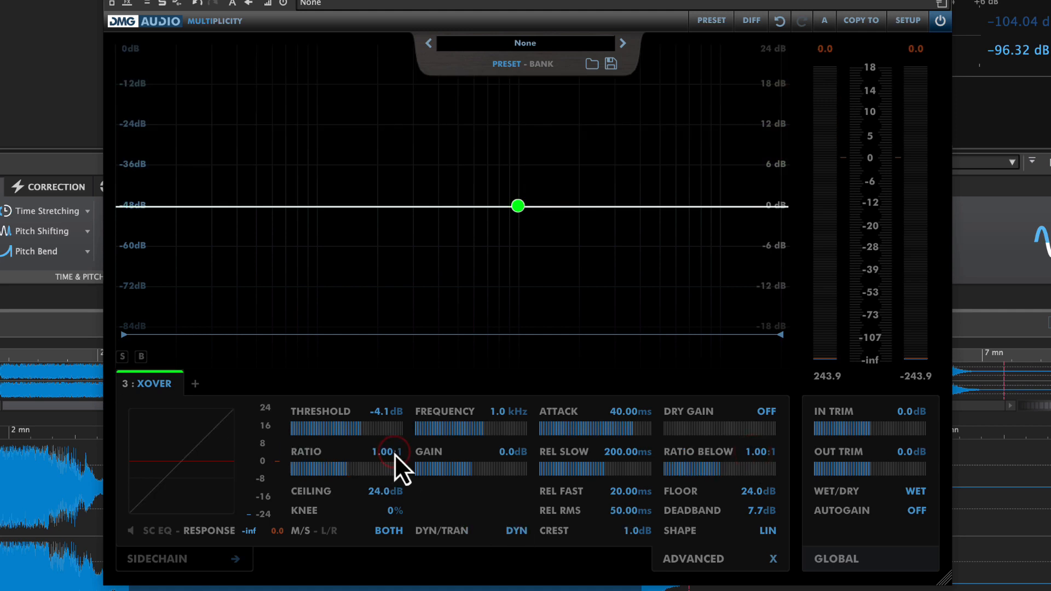
left_click(761, 514)
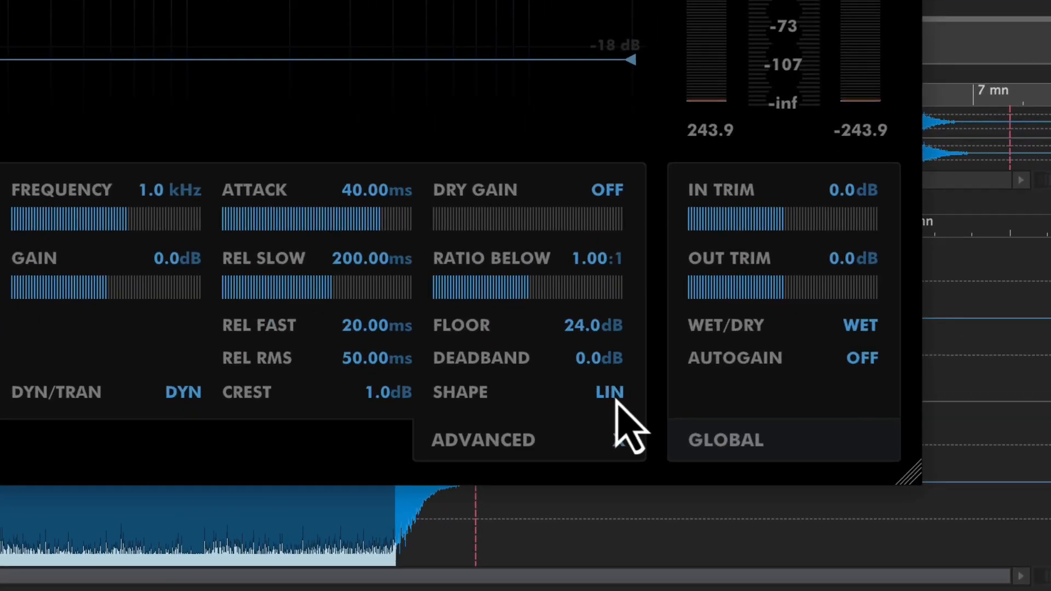
Step: Try an intermediate Shape of 37% for the band and return it to LIN
left_click(771, 533)
left_click_drag(602, 385, 605, 589)
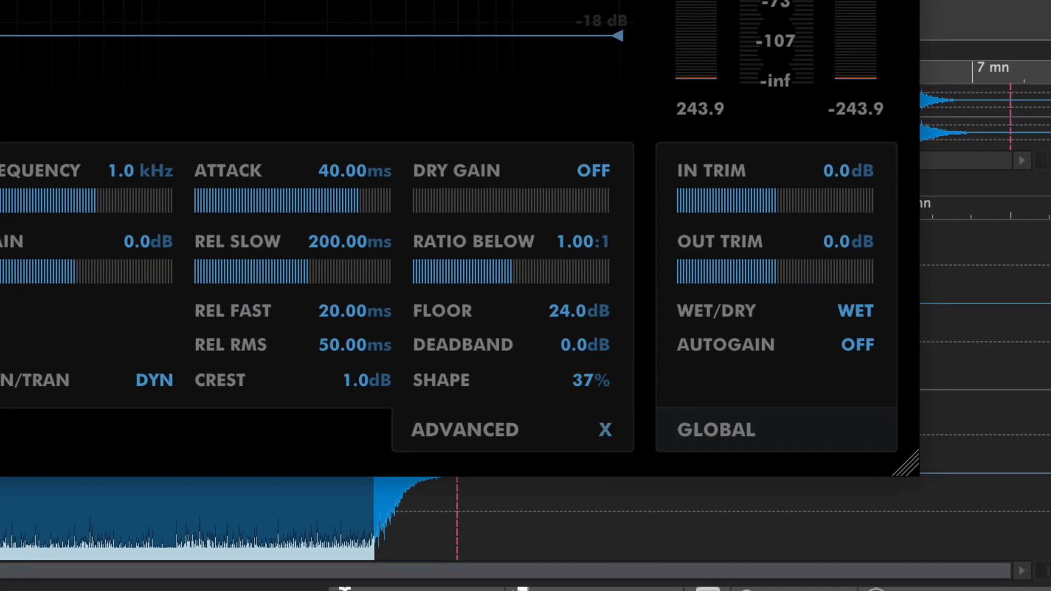
mouse_move(589, 383)
left_mouse_down()
mouse_move(586, 454)
mouse_move(602, 0)
mouse_move(612, 112)
mouse_move(587, 384)
left_mouse_up()
double_click(587, 383)
type("1")
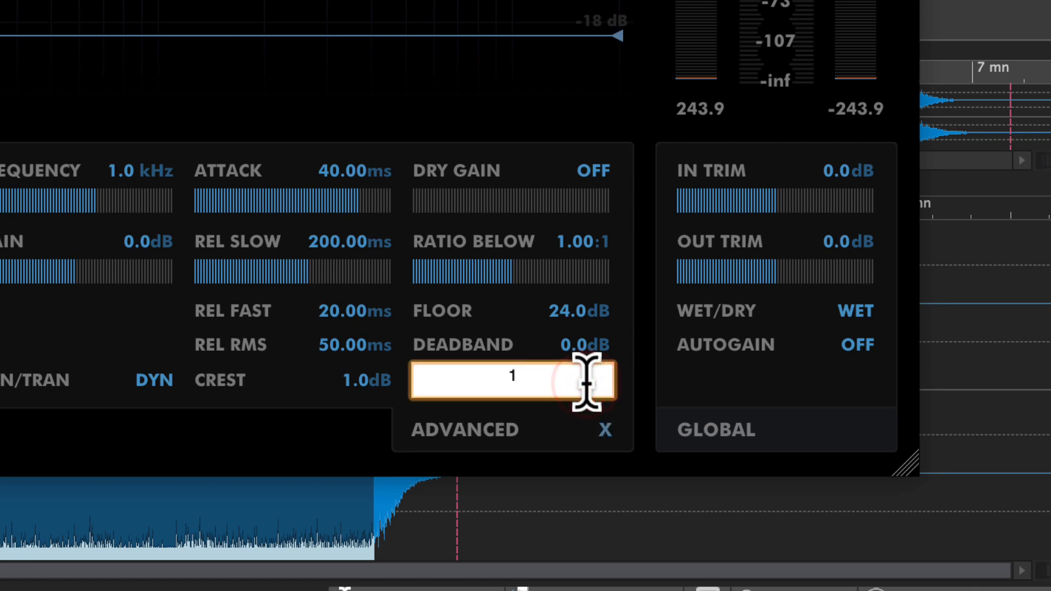
key("Return")
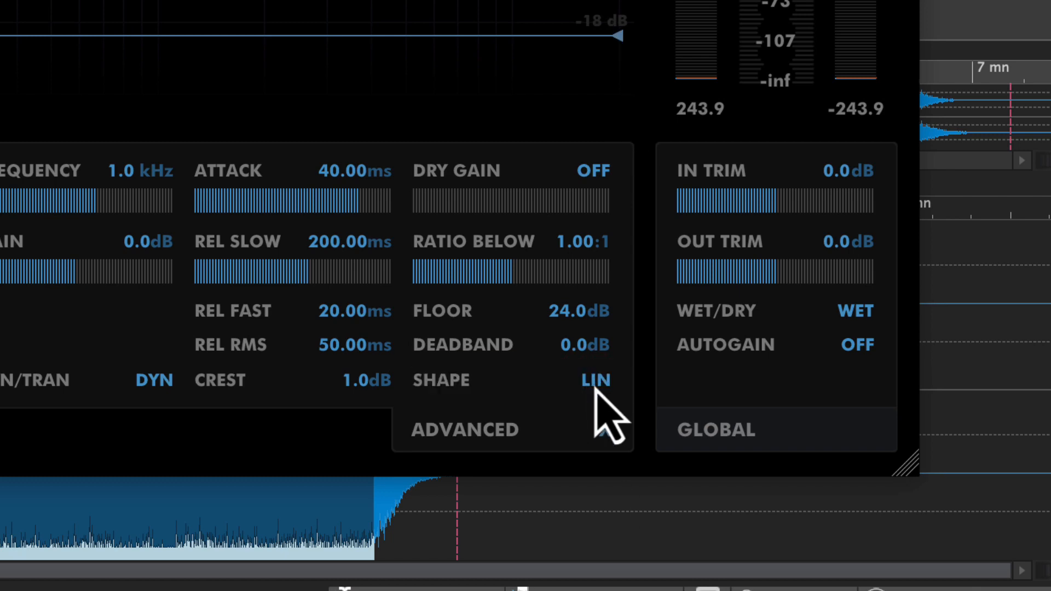
Step: Switch the band's Shape to LOG with a value of 0, and enter 100 as its value
double_click(591, 383)
type("0")
key("Return")
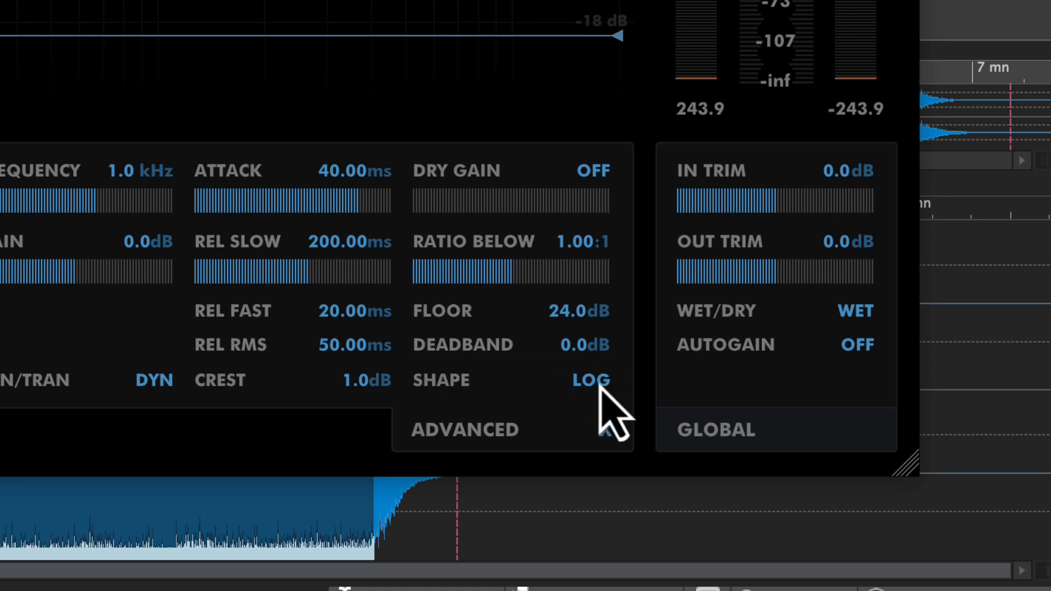
double_click(599, 382)
type("100")
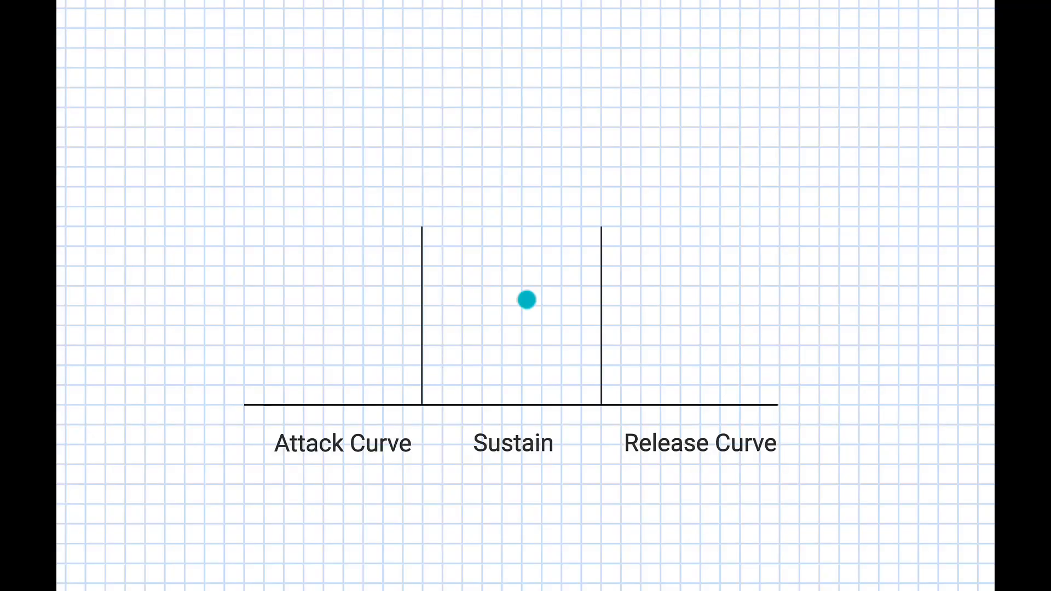
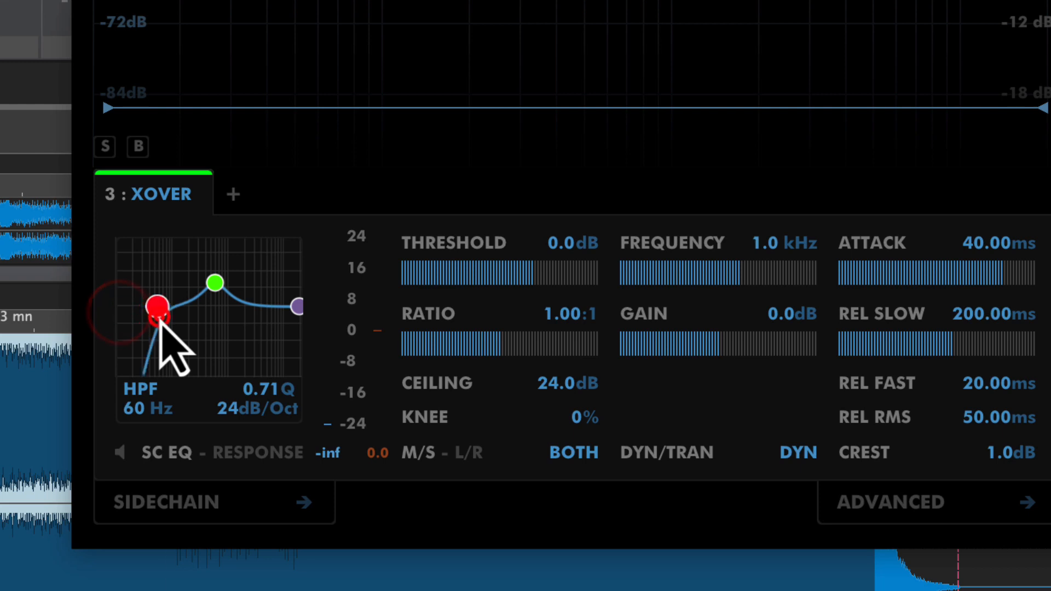
Step: Move the sidechain EQ's highest-frequency node to 3.0 kHz and change it to a 24dB/Oct low-pass filter
left_click_drag(296, 306, 254, 313)
double_click(261, 314)
double_click(258, 312)
double_click(254, 310)
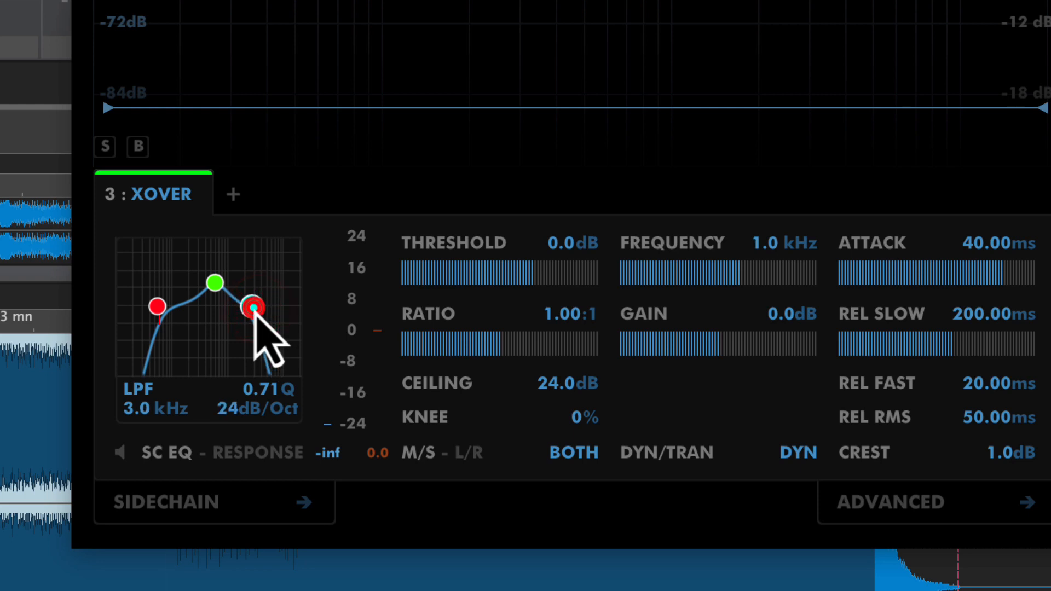
Step: Check the sidechain EQ's other nodes, and open the band's sidechain settings with the response curve displayed
left_click(156, 304)
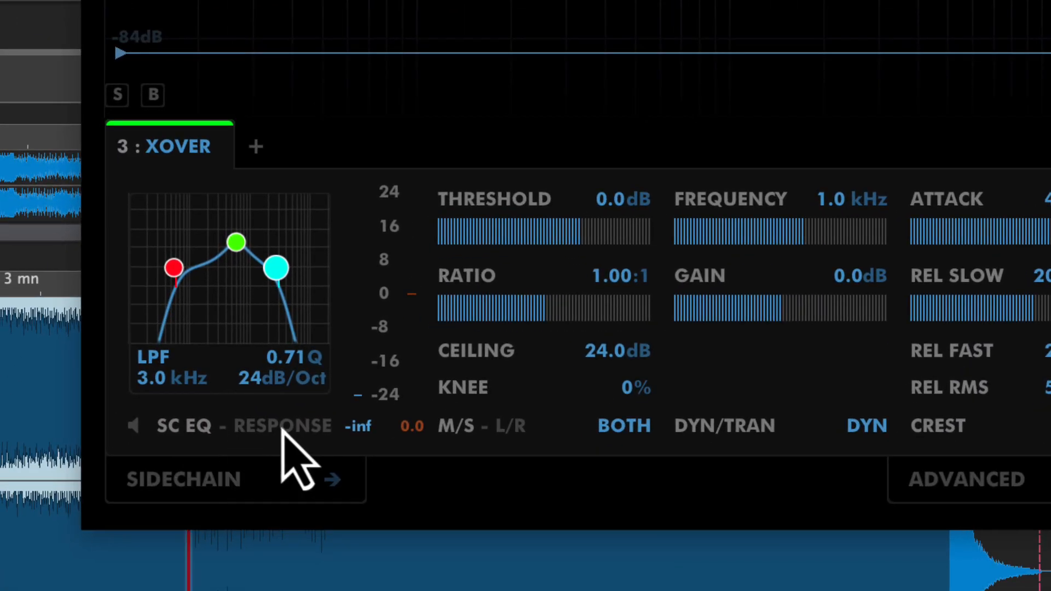
left_click(207, 302)
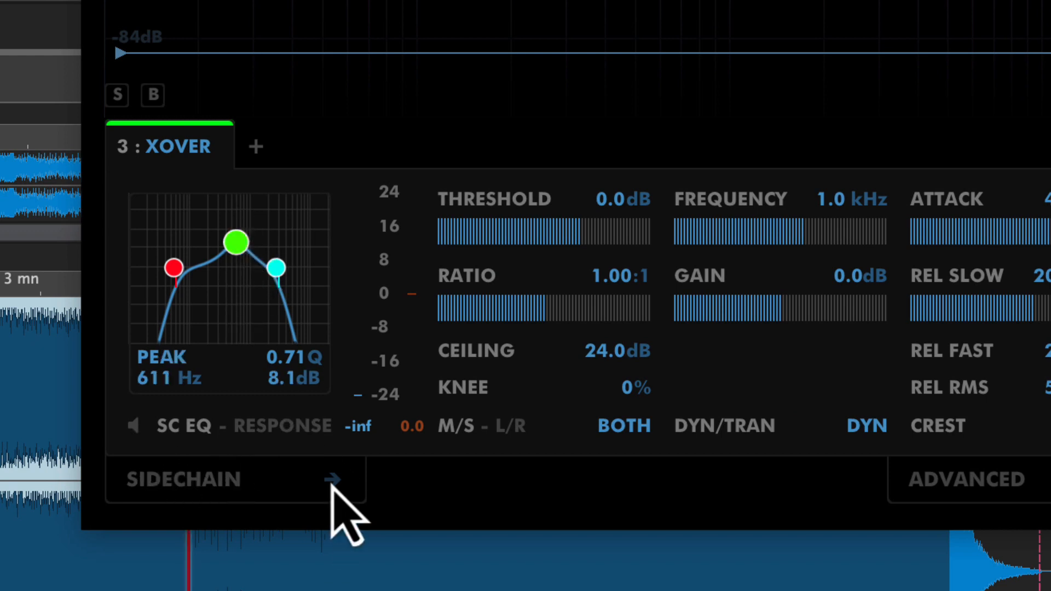
left_click(335, 480)
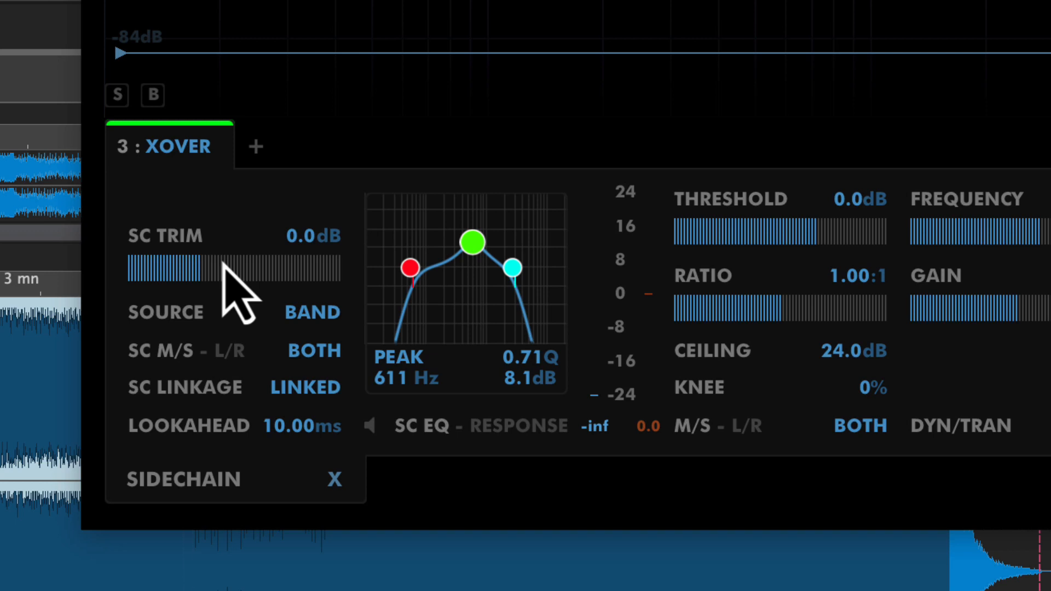
left_click(545, 431)
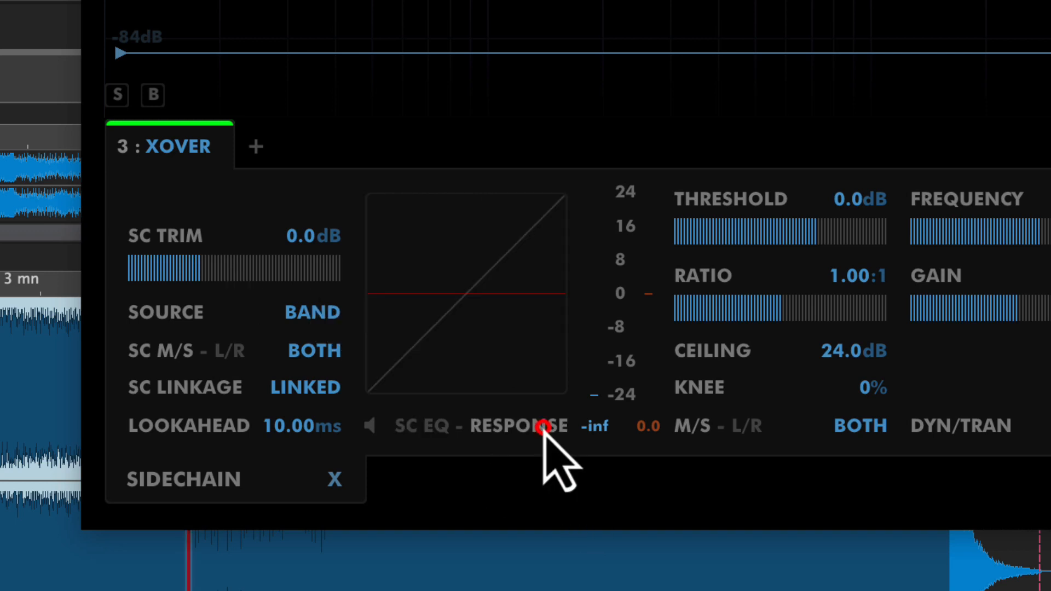
Step: Try the WIDE sidechain source for the band and return the source to BAND
left_click(320, 315)
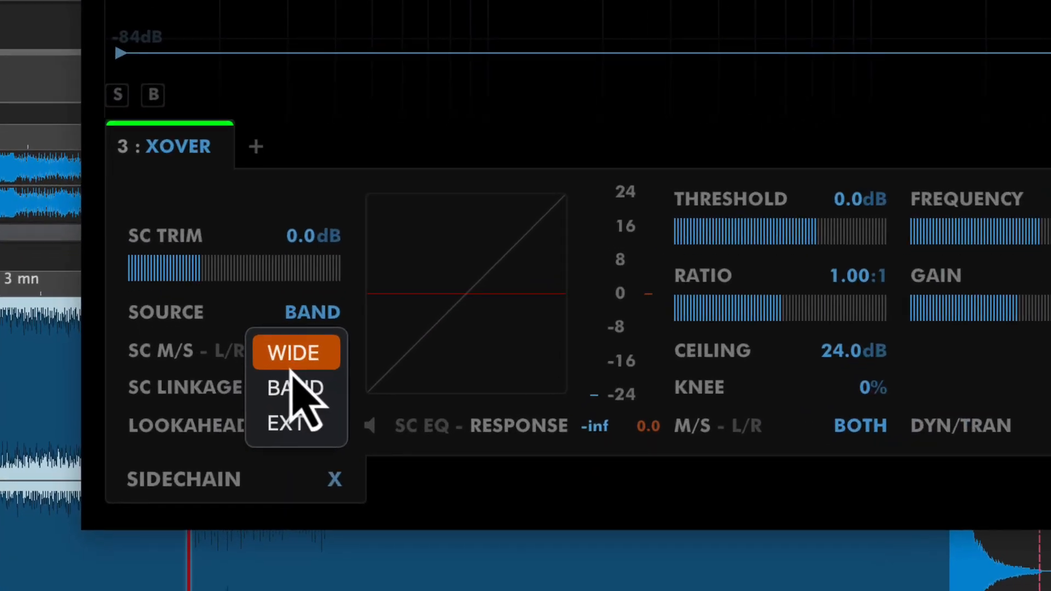
left_click(240, 495)
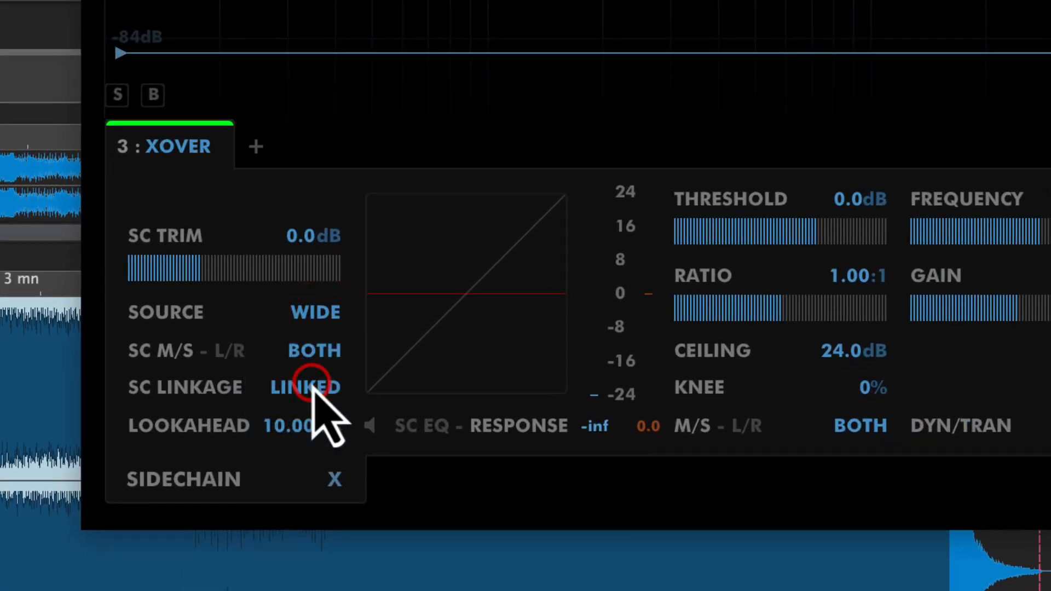
left_click(318, 312)
left_click(296, 420)
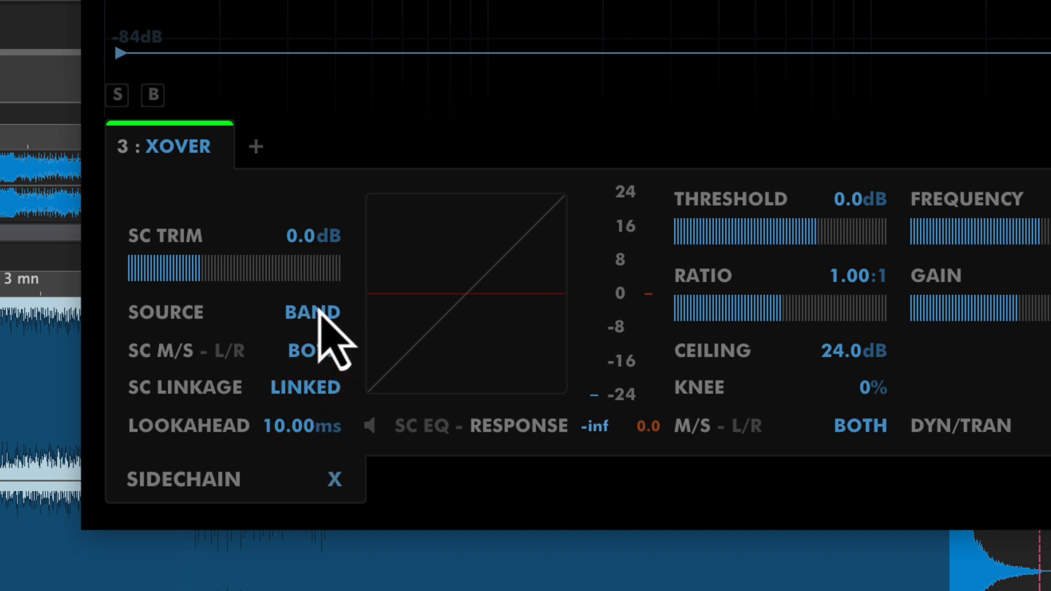
left_click(318, 311)
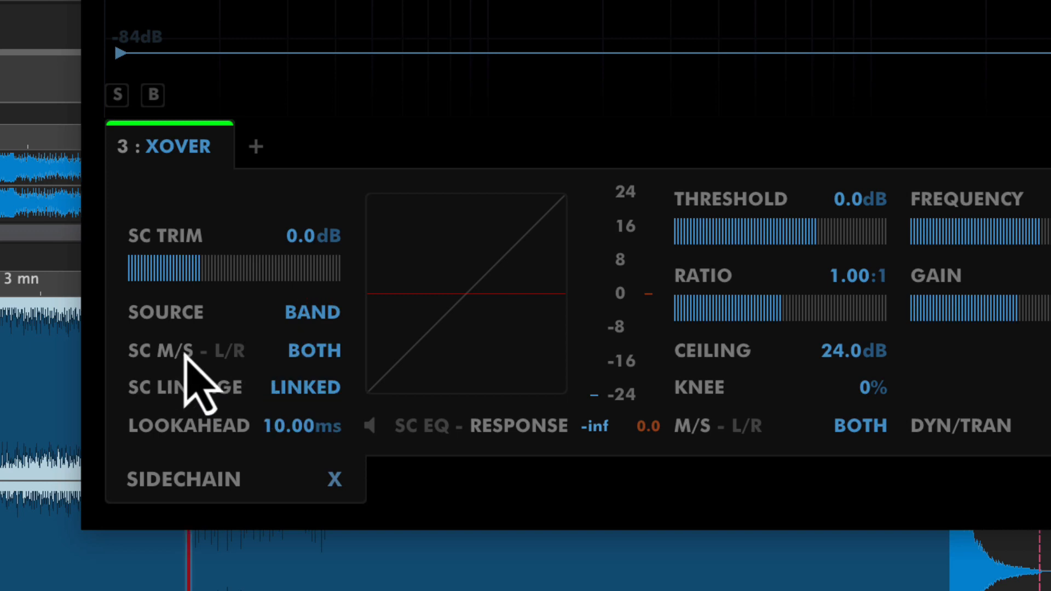
Step: Switch the sidechain channel mode to L/R and set it to LEFT during playback
left_click(238, 357)
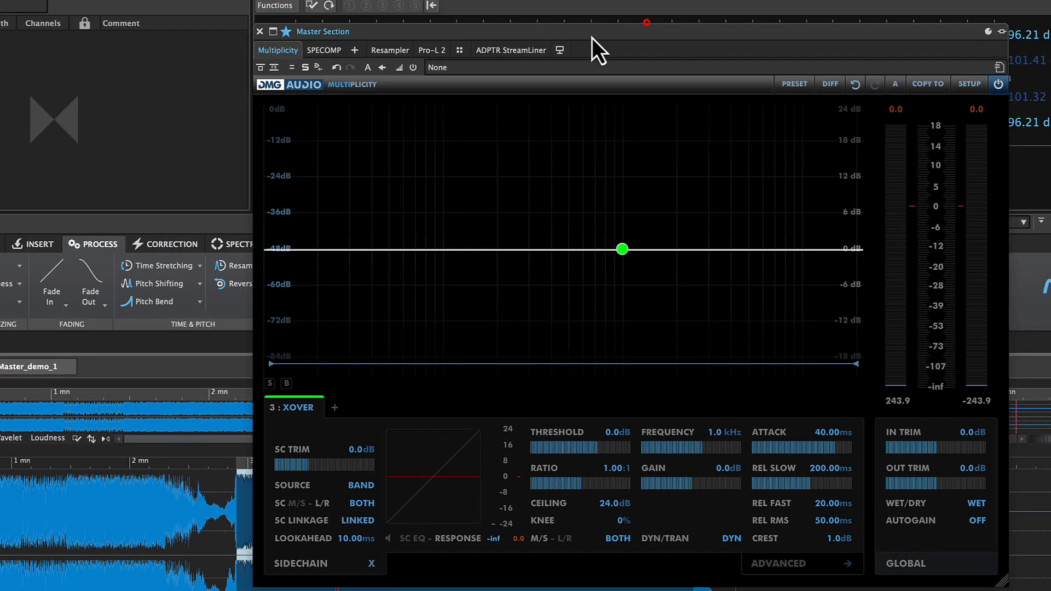
left_click_drag(592, 38, 511, 24)
key("space")
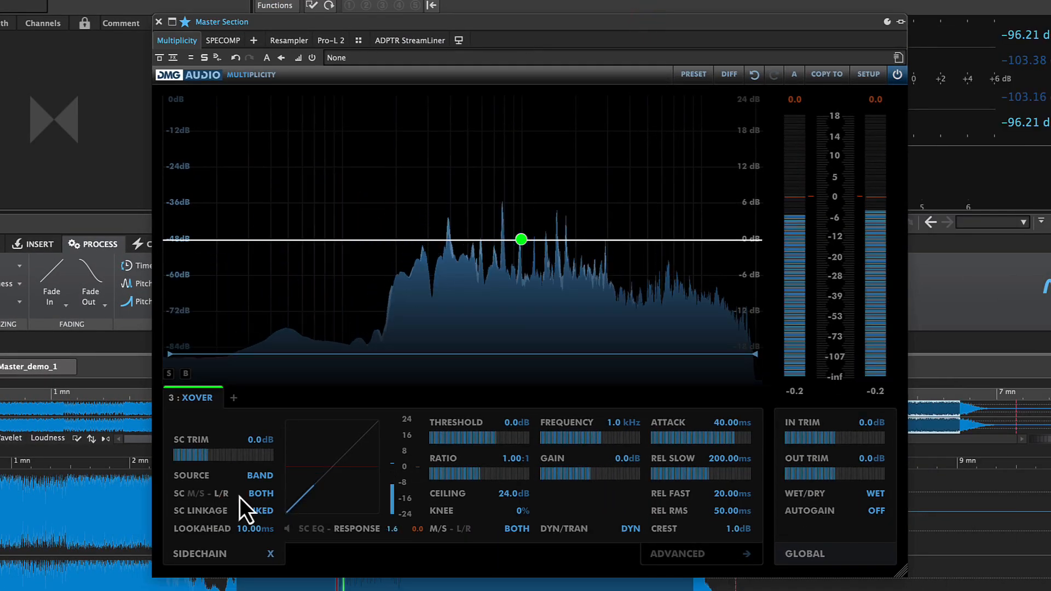
double_click(258, 496)
type("l")
key("Return")
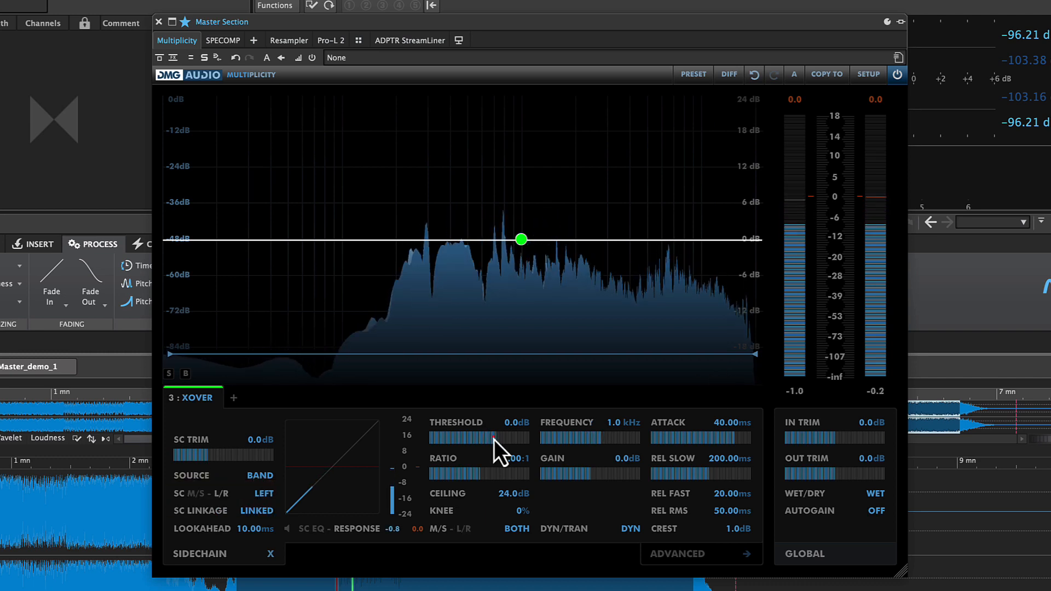
Step: Lower the threshold to -17.6 dB at a 1.85:1 ratio, and set the band's L/R processing to RIGHT with a value of 100
left_click_drag(494, 440, 497, 472)
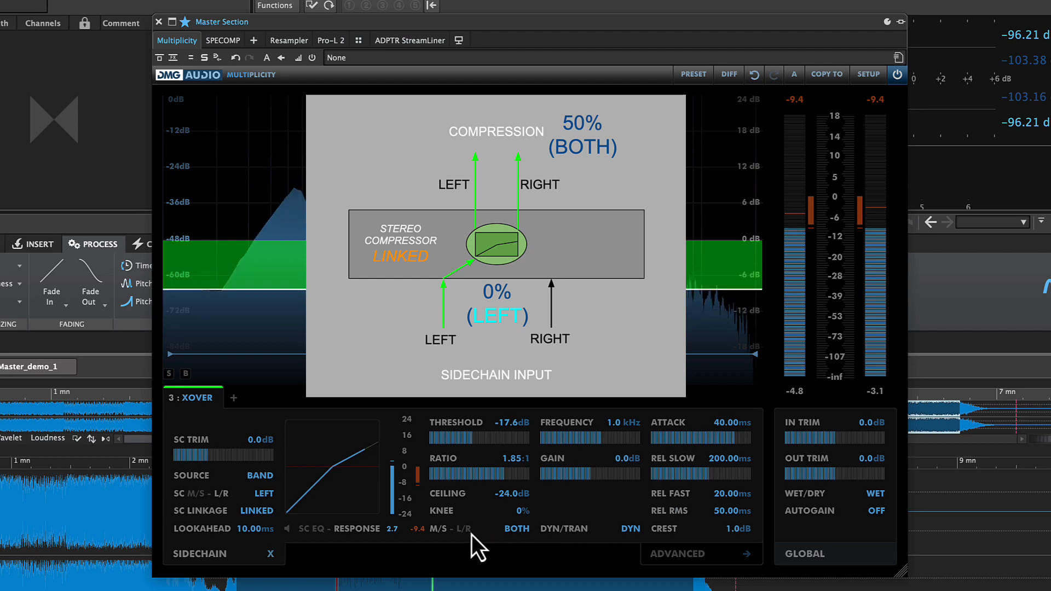
double_click(520, 529)
type("100")
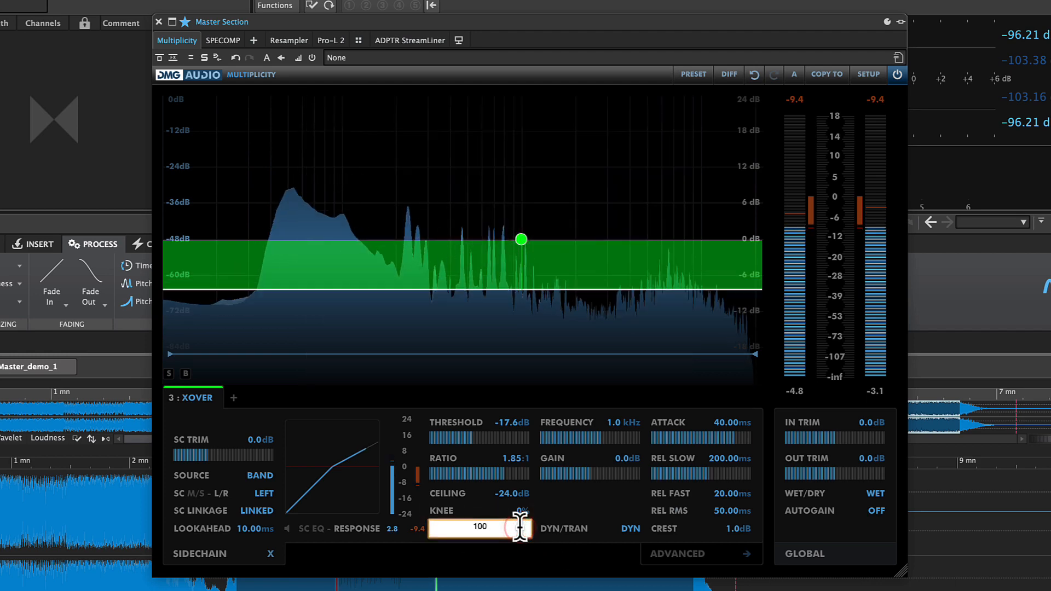
key("Return")
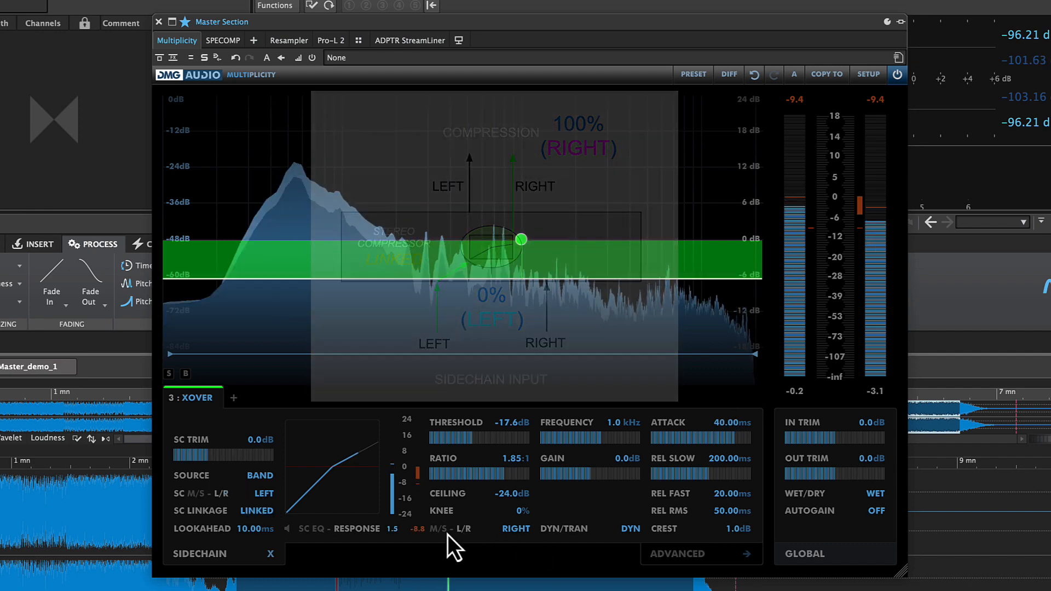
Step: Return the band's L/R processing and its sidechain L/R setting to BOTH
double_click(517, 529)
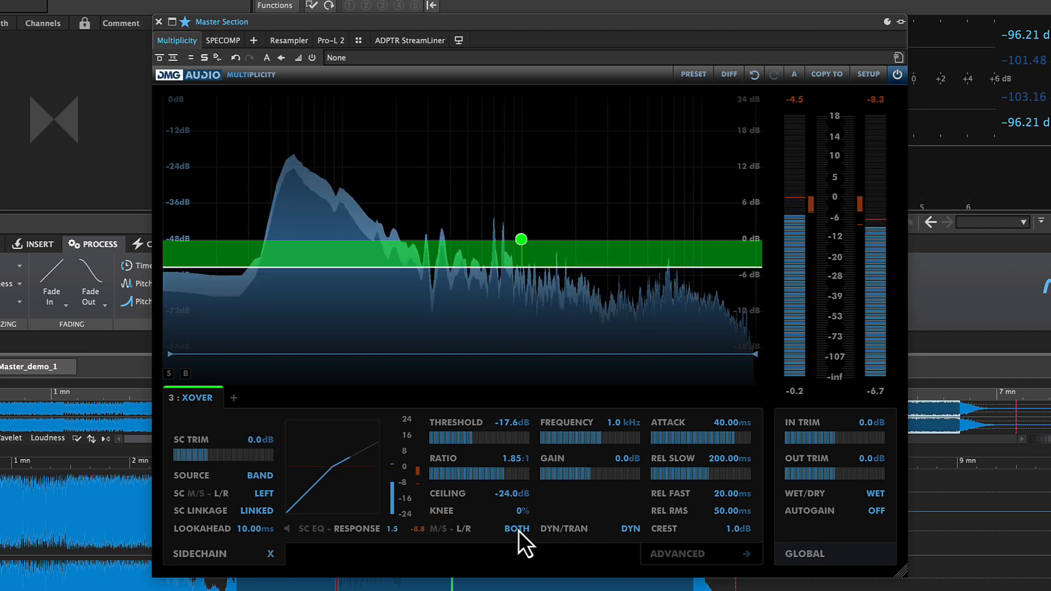
double_click(265, 494)
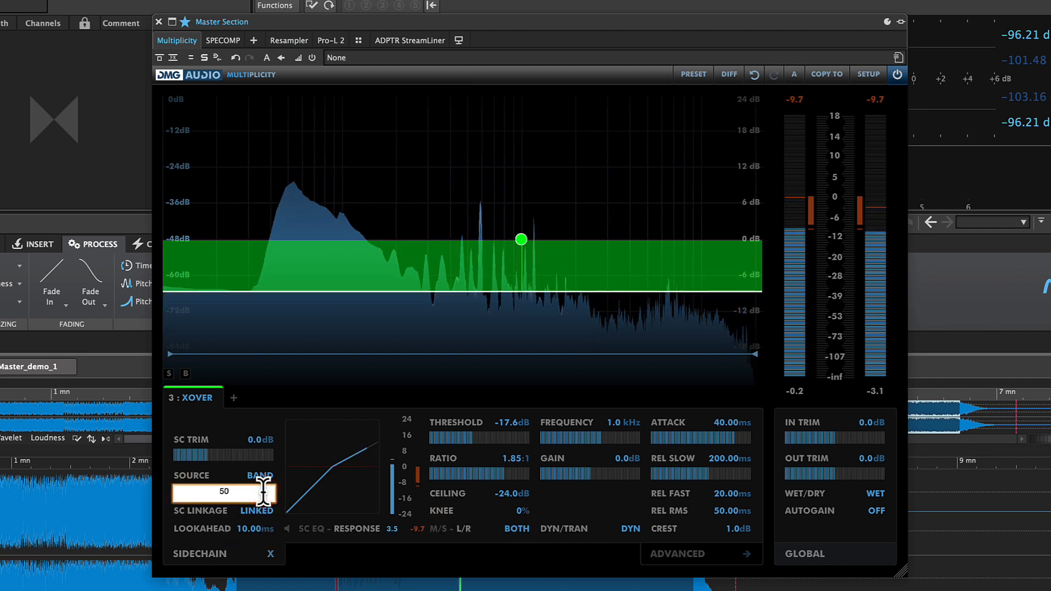
key("Return")
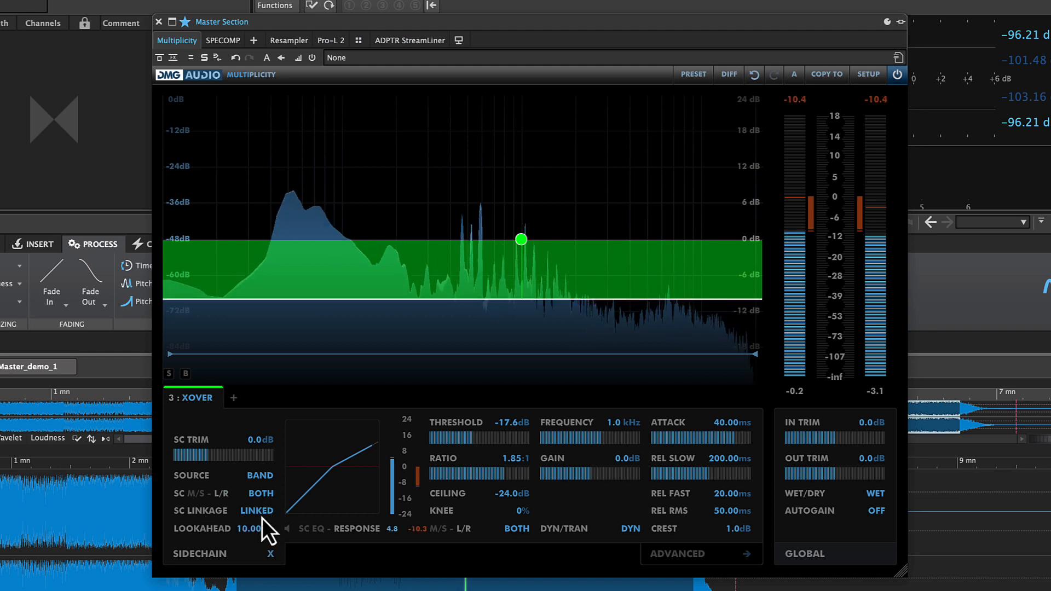
Step: Try a partial SC Linkage of 64%, and set it to 0 for dual operation
left_click_drag(262, 517, 265, 542)
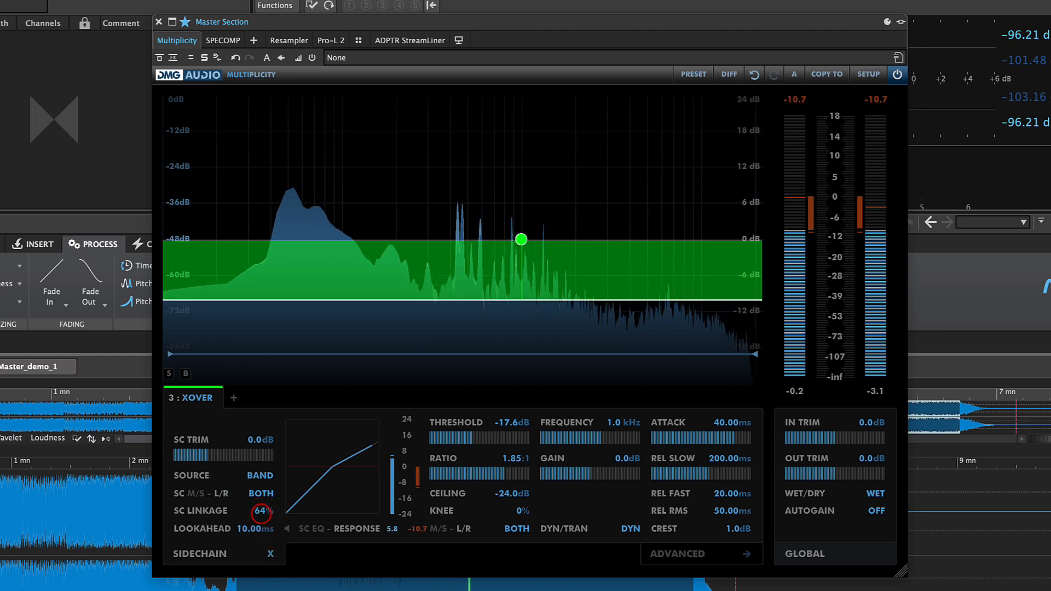
double_click(264, 514)
type("0")
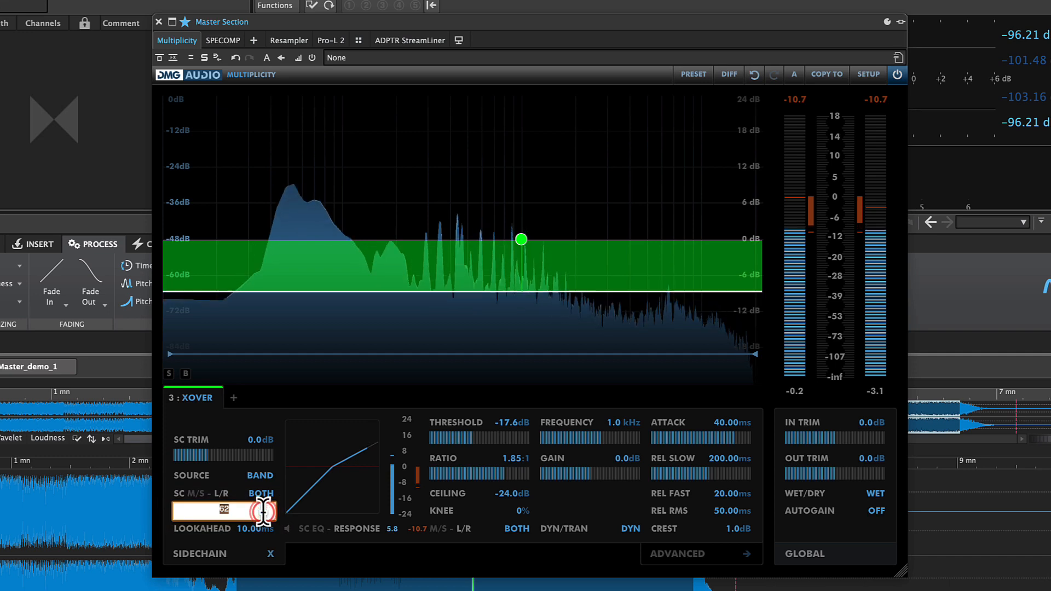
key("Return")
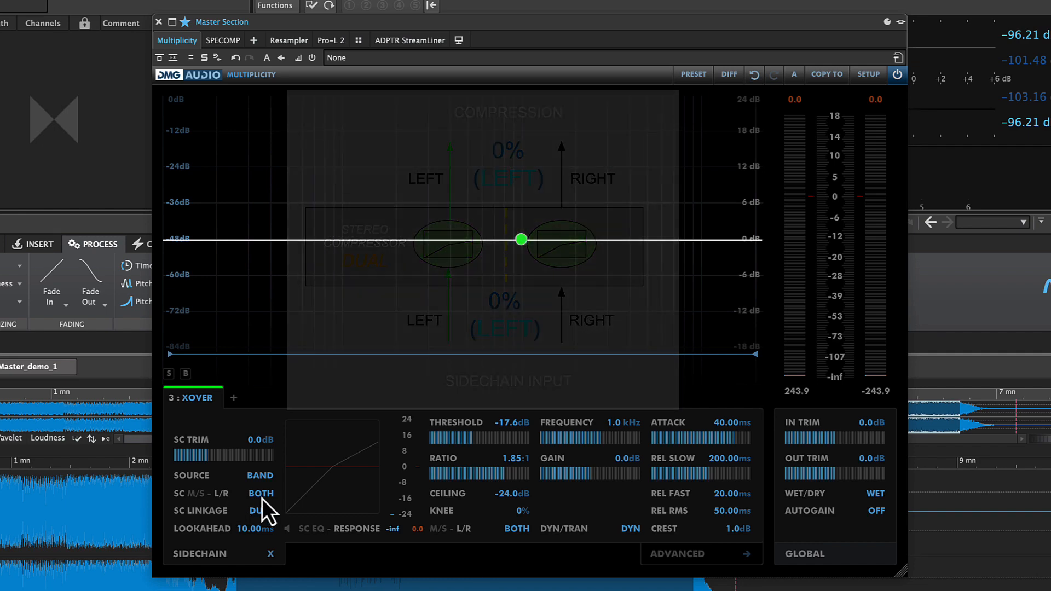
Step: Set the sidechain L/R setting to LEFT and start playback
left_click(261, 495)
left_click(262, 495)
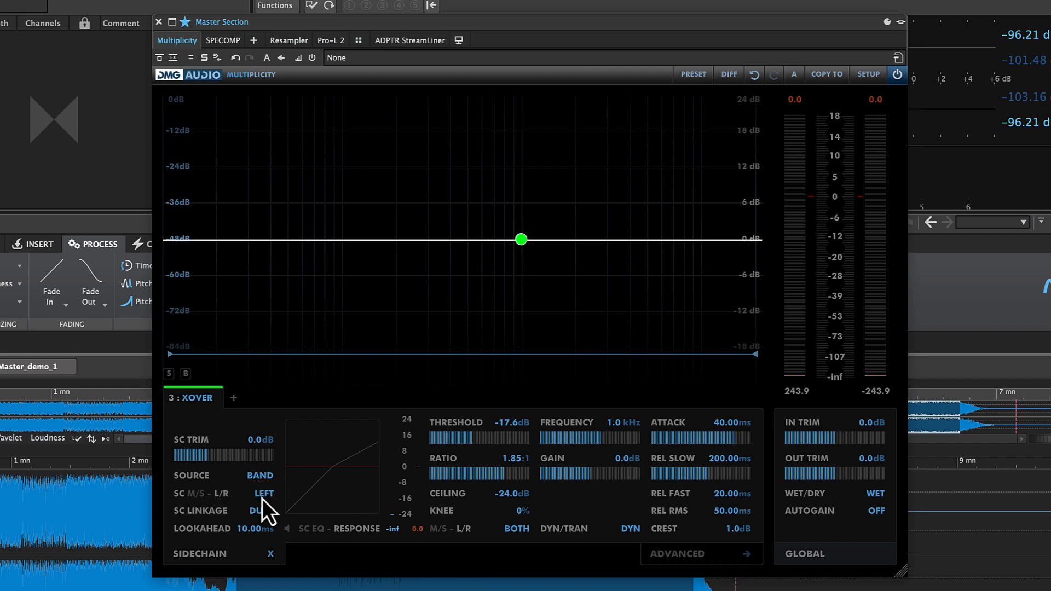
key("space")
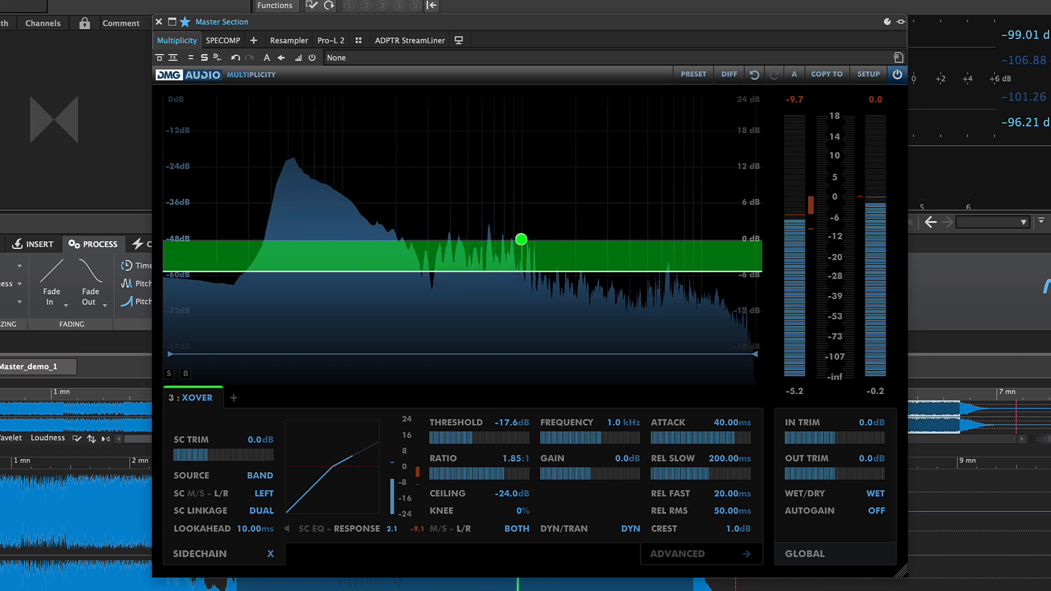
Step: Try full SC Linkage at 100, and set it back to 0 for dual operation
left_click(262, 511)
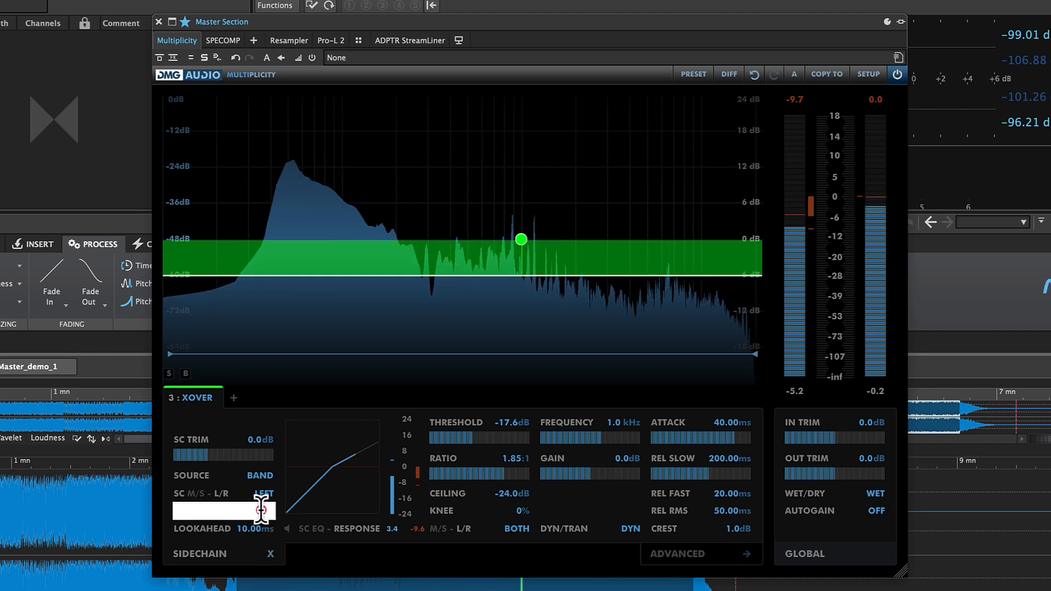
type("100")
key("Return")
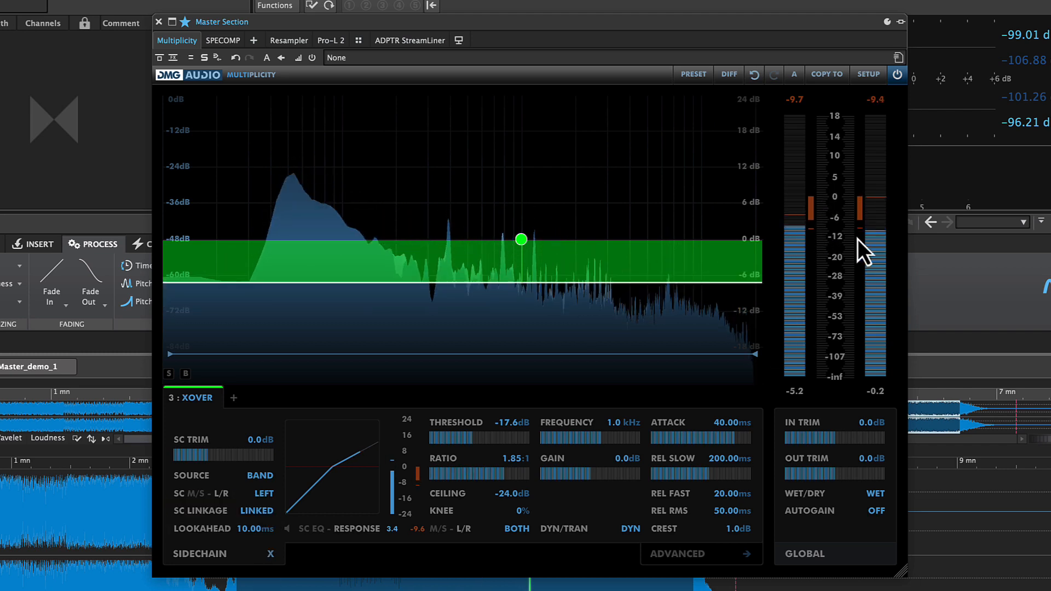
left_click(267, 514)
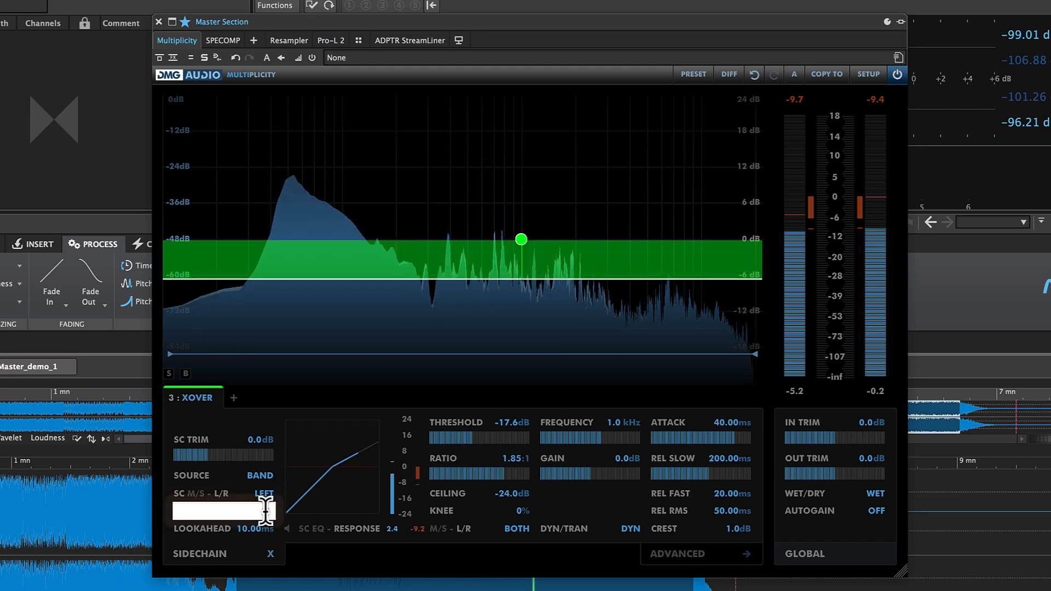
type("0")
key("Return")
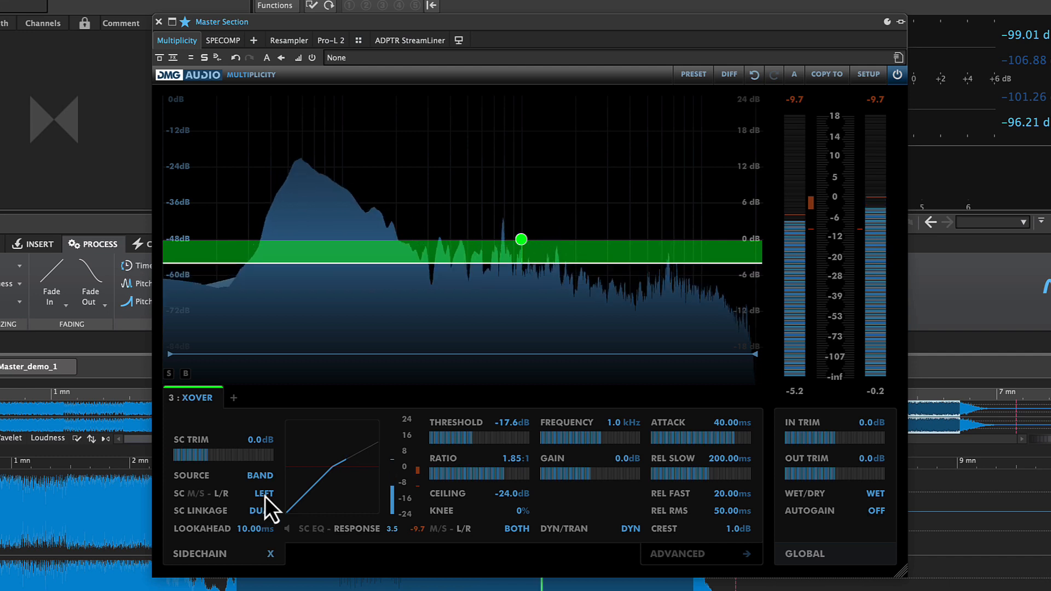
Step: Keep the band's processing in L/R mode, set it to RIGHT, and switch SC Linkage to LINKED
left_click(464, 532)
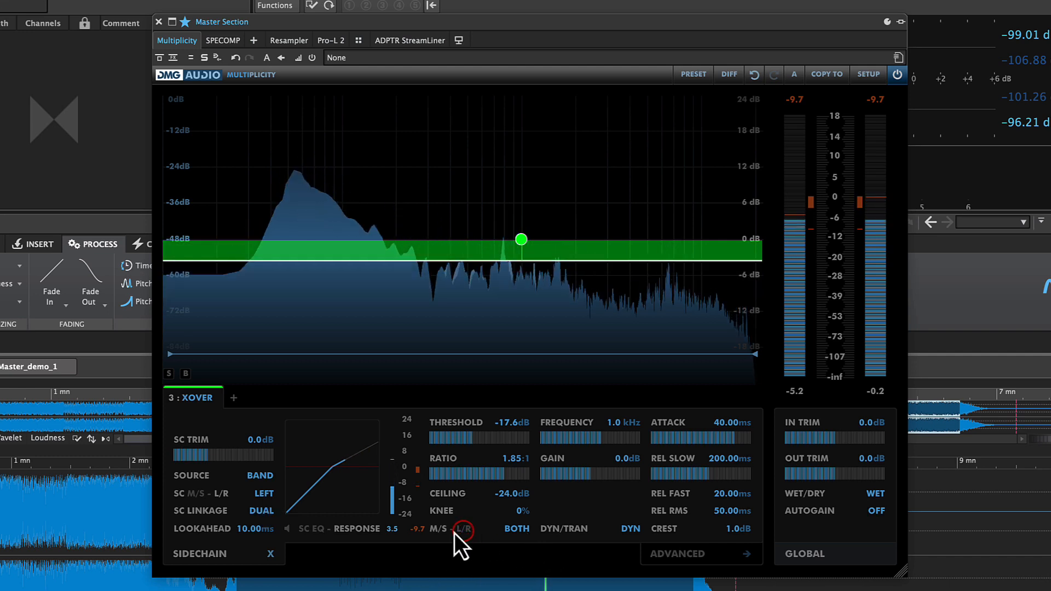
left_click(459, 531)
left_click(521, 531)
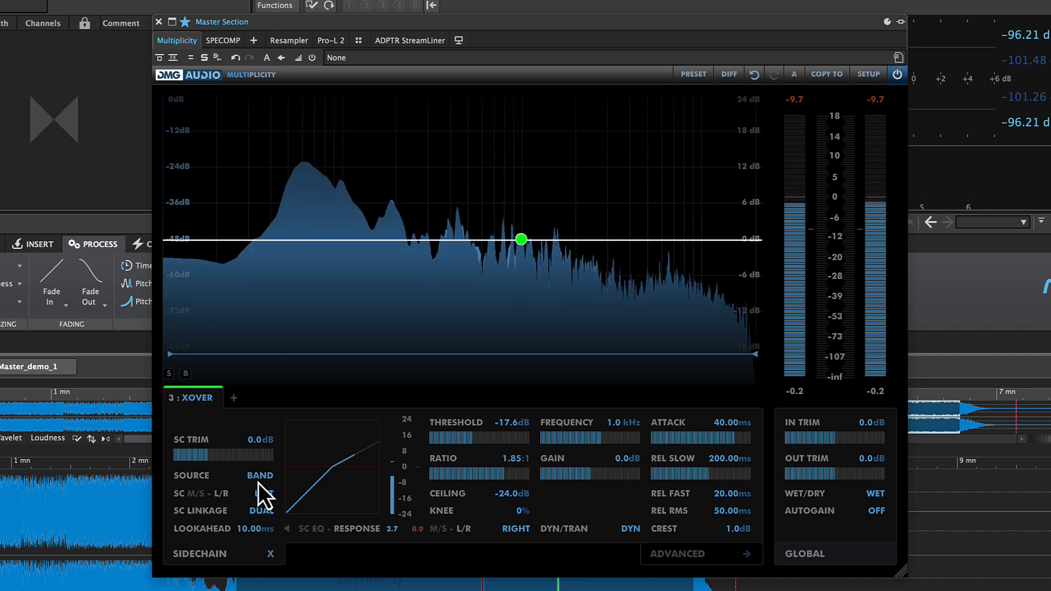
mouse_move(257, 493)
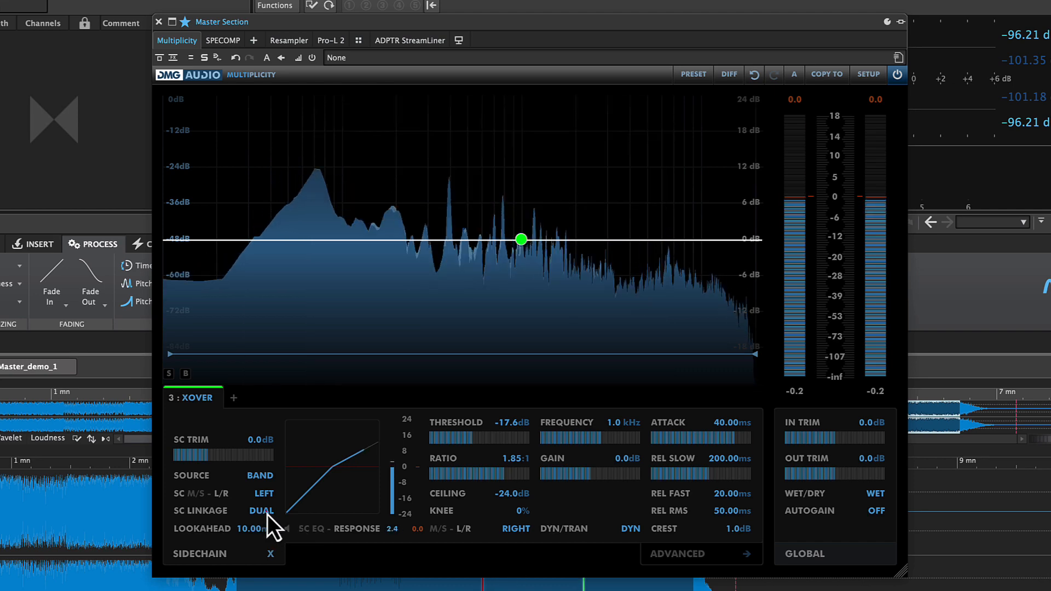
left_click(267, 514)
left_click(267, 514)
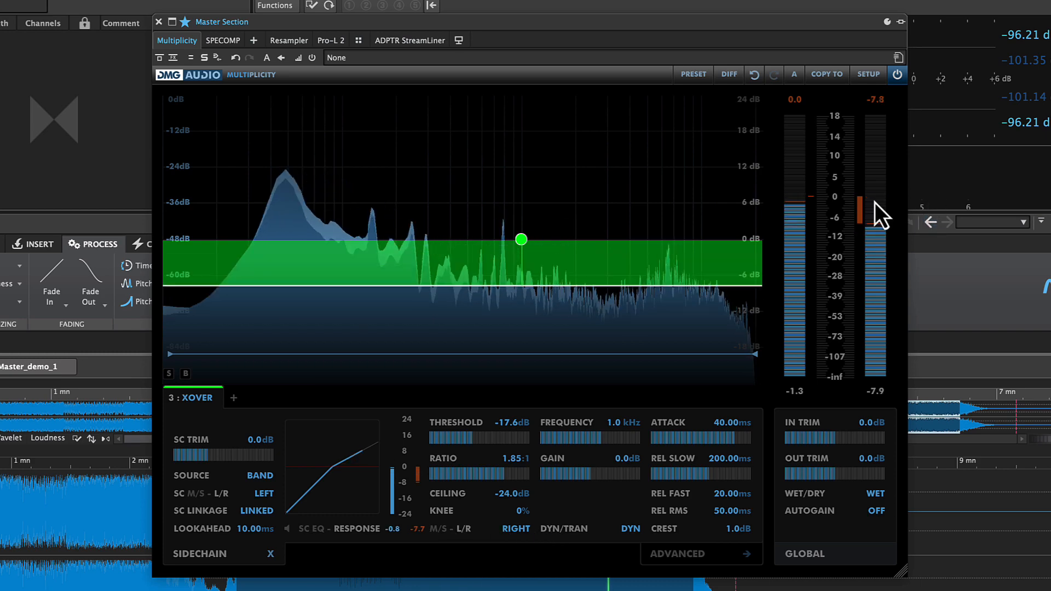
Step: Return the band's L/R processing to BOTH and set SC Linkage to DUAL
double_click(514, 530)
type("b")
key("Return")
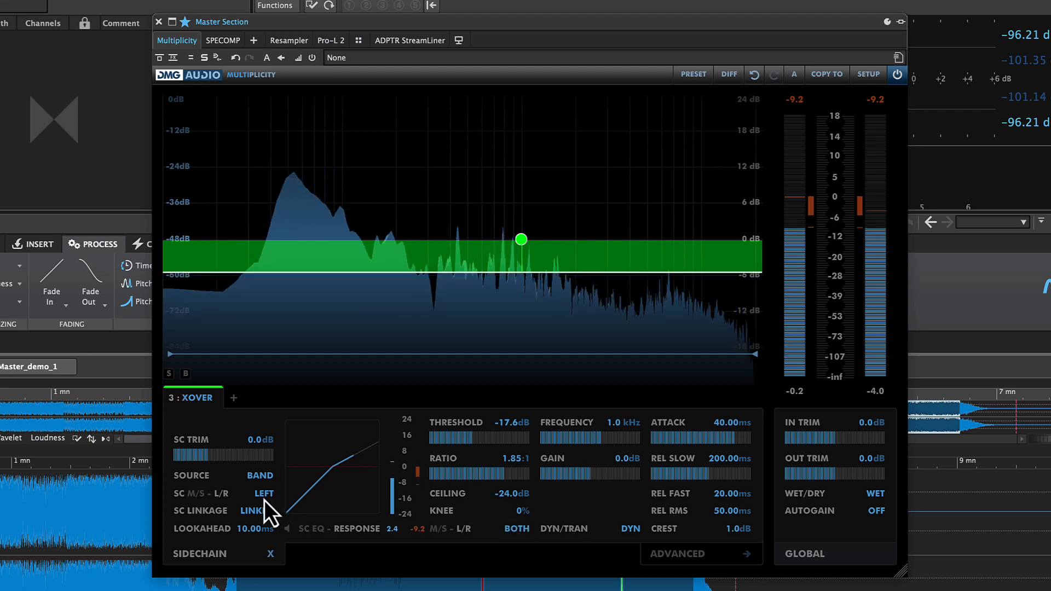
double_click(268, 516)
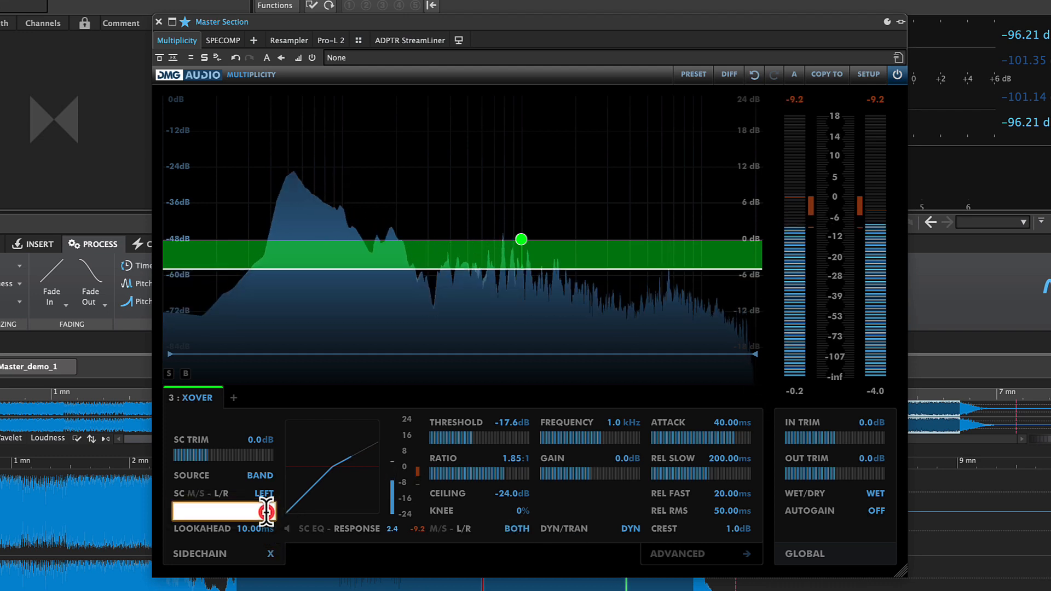
type("d")
key("Return")
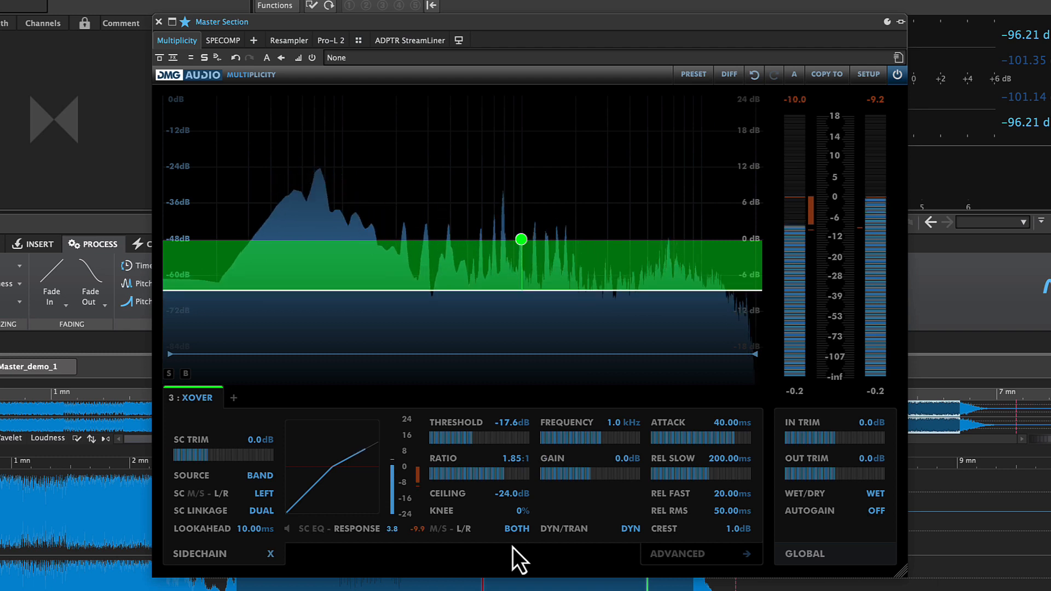
Step: Stop playback with the sidechain L/R setting returned to BOTH, and enter a new SC Linkage value
double_click(267, 496)
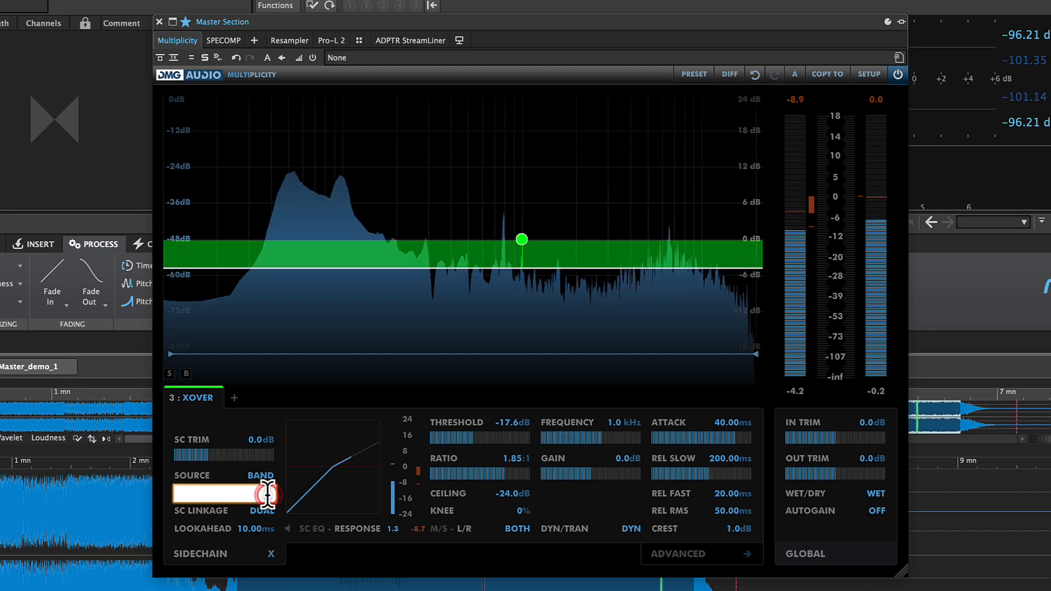
key("space")
double_click(264, 512)
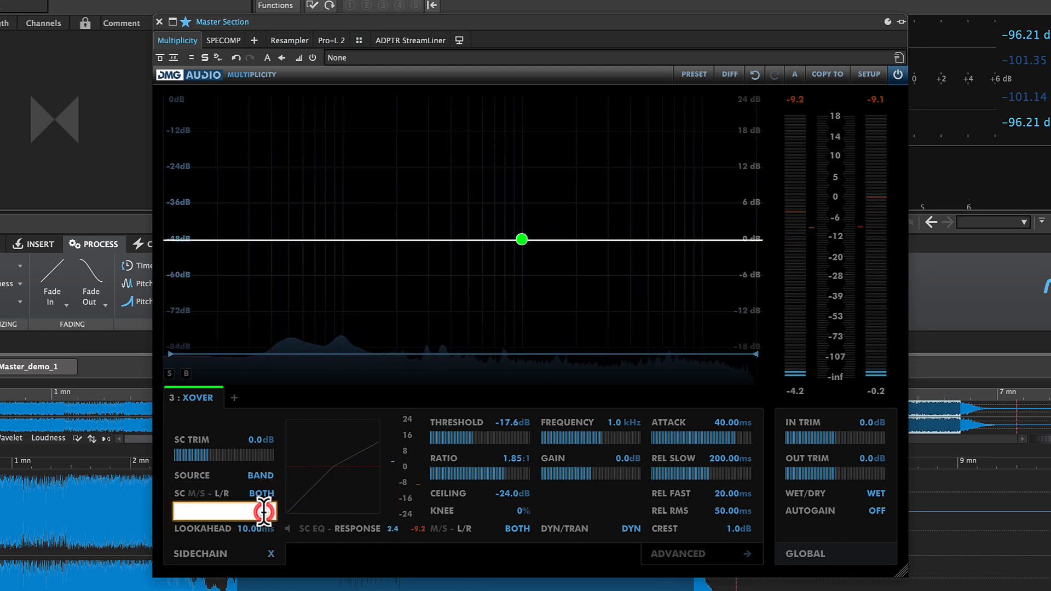
type("1")
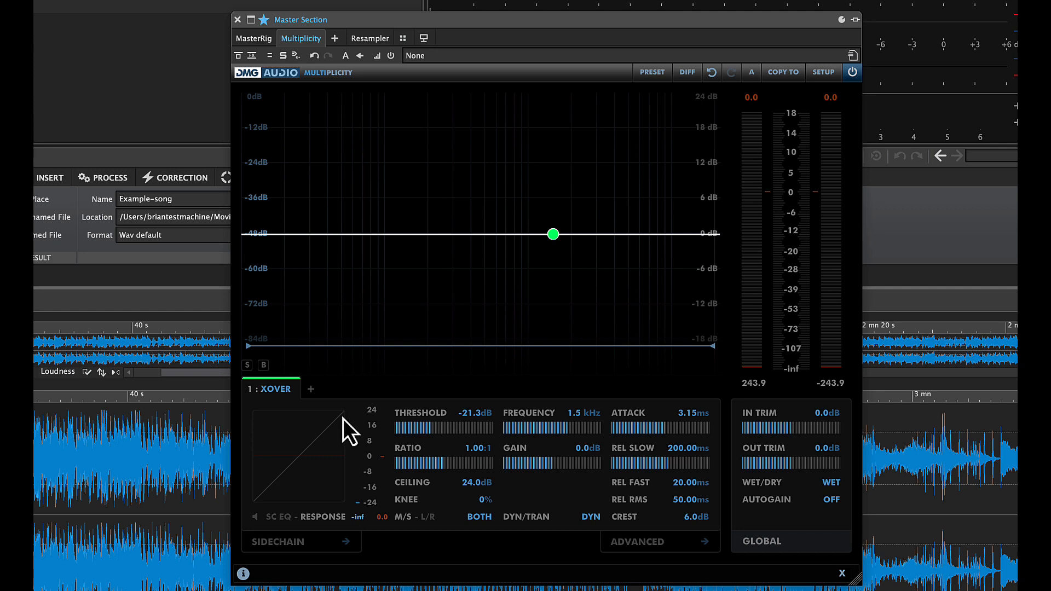
Step: Add a second XOver band and move its frequency down to 188 Hz
left_click(310, 389)
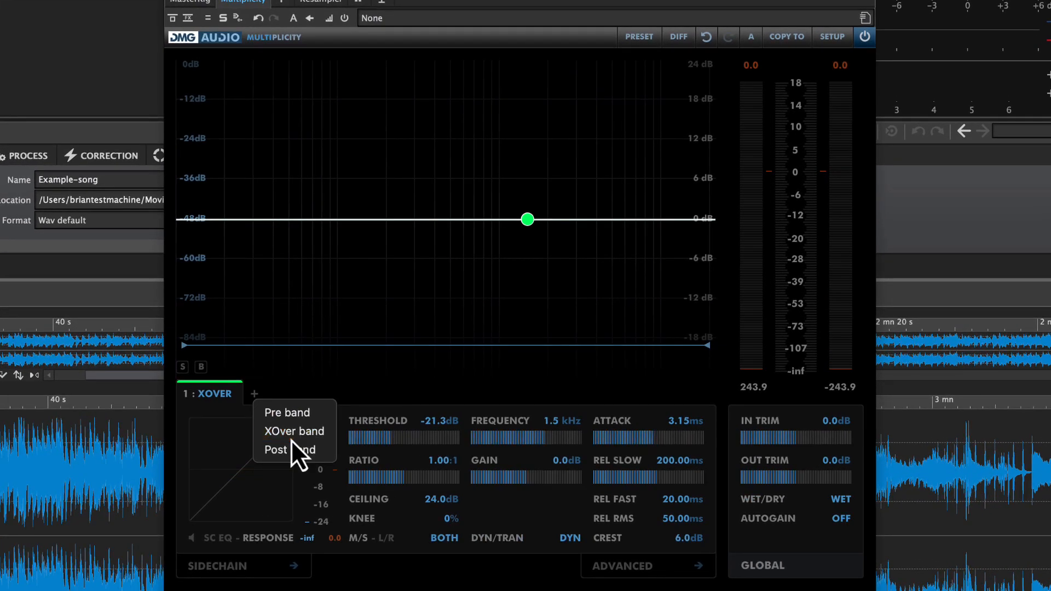
left_click(292, 438)
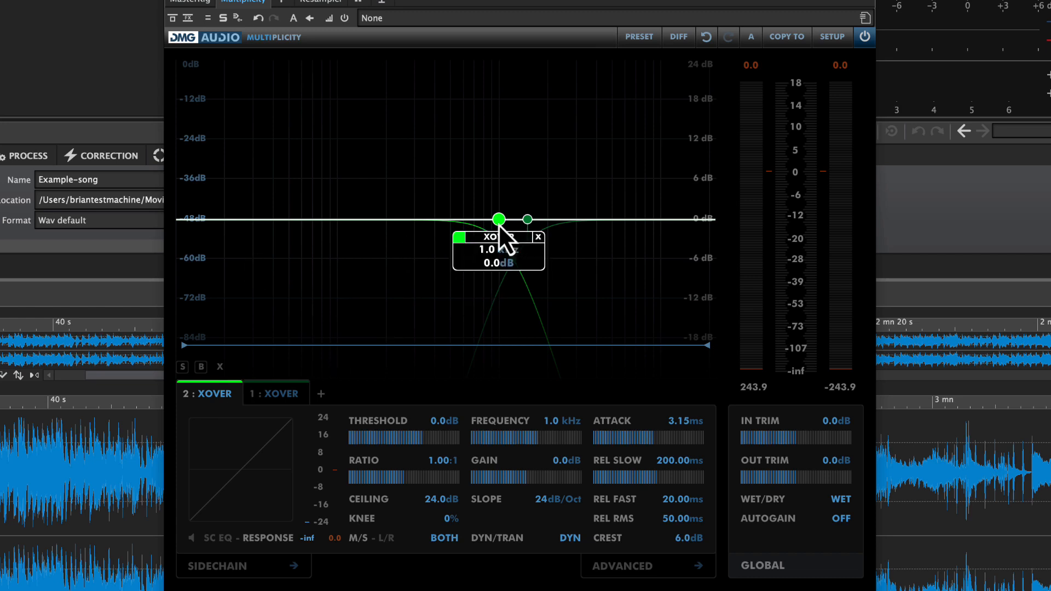
left_click_drag(500, 226, 381, 225)
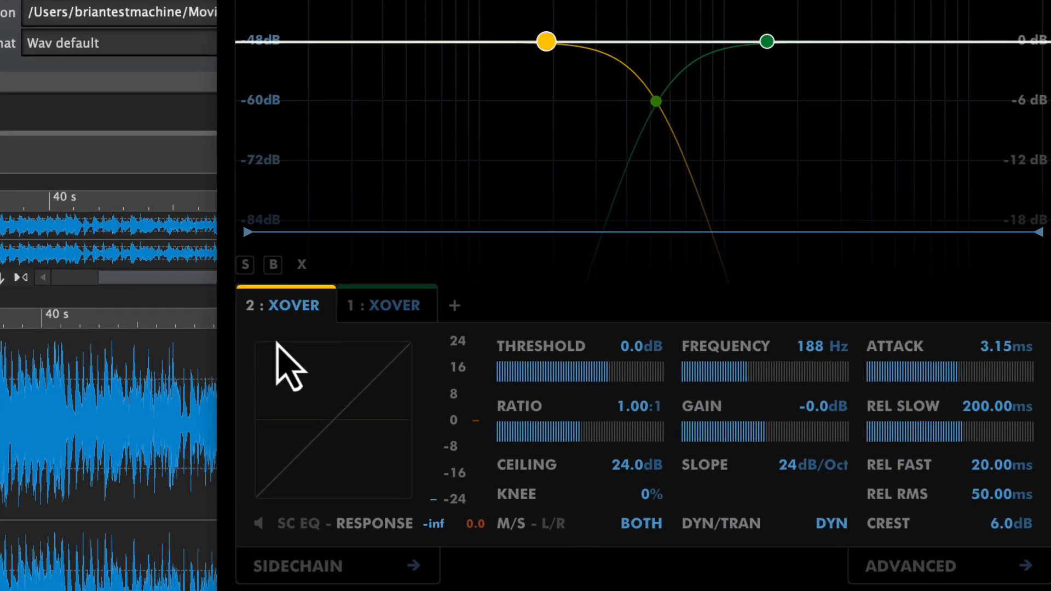
Step: Switch between the two crossover bands to compare their separate controls, ending on the 188 Hz band
left_click(274, 393)
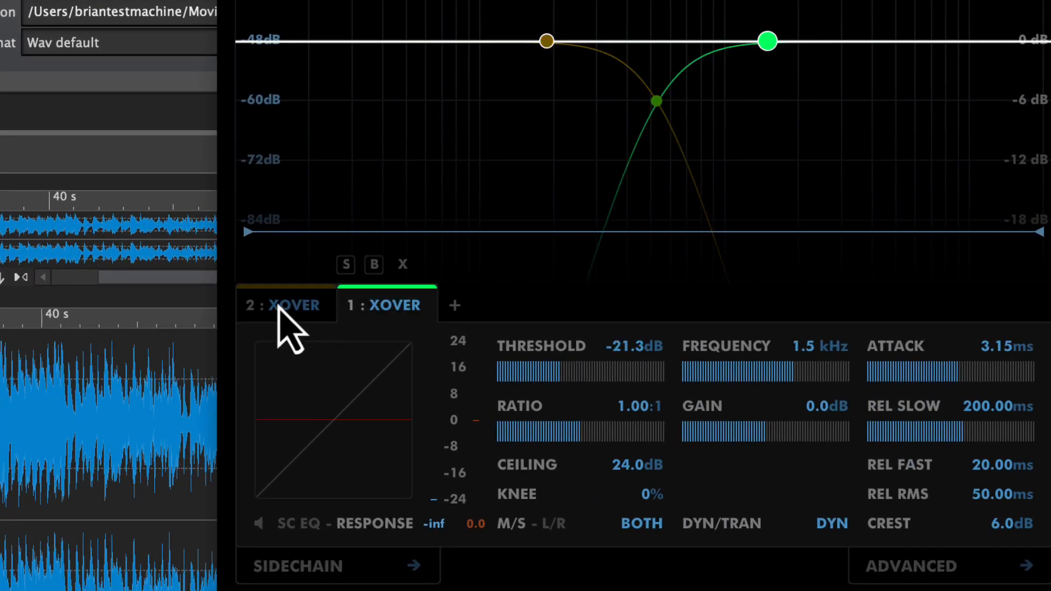
left_click(286, 306)
left_click(388, 318)
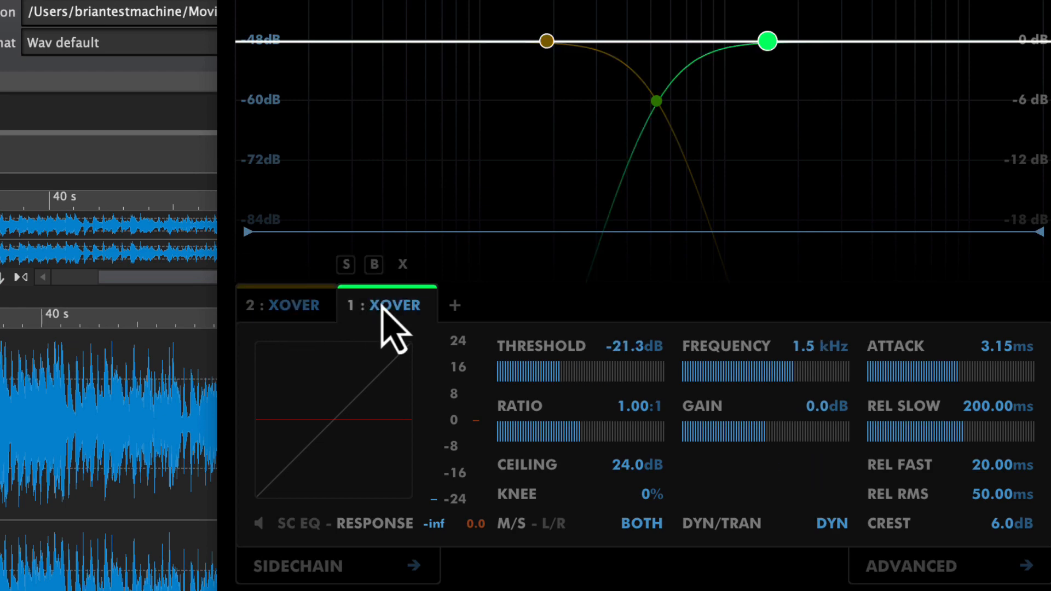
left_click(297, 308)
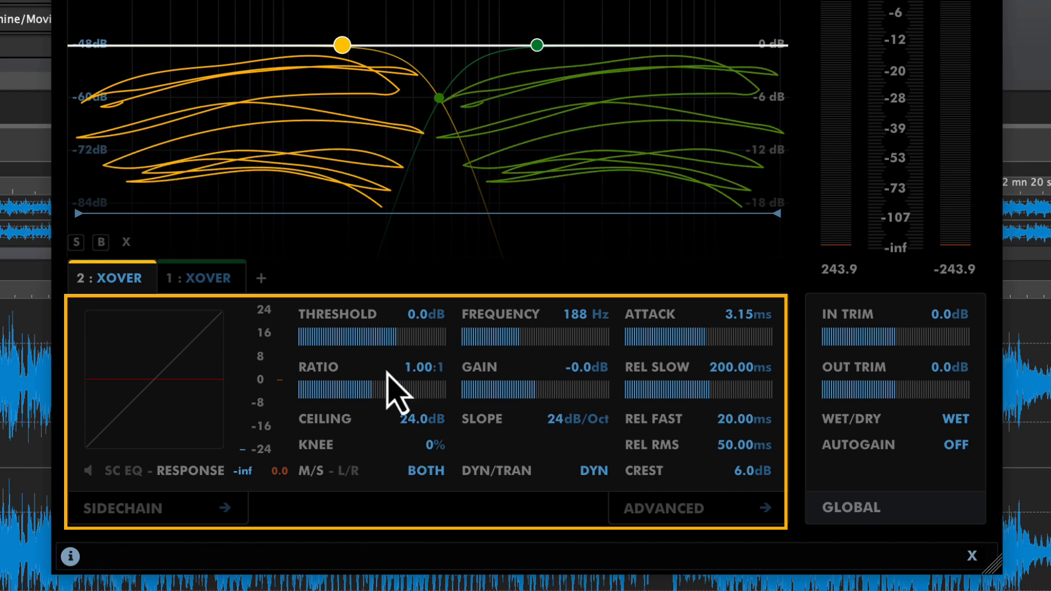
Step: Show and hide the 188 Hz band's sidechain controls and its advanced controls
left_click(227, 507)
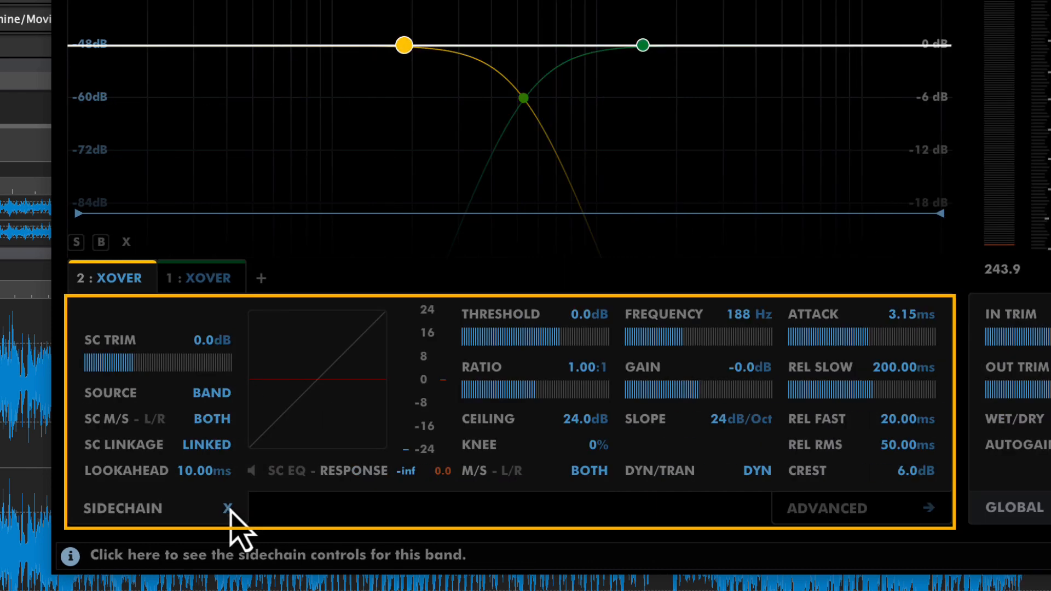
left_click(229, 509)
left_click(767, 508)
left_click(931, 507)
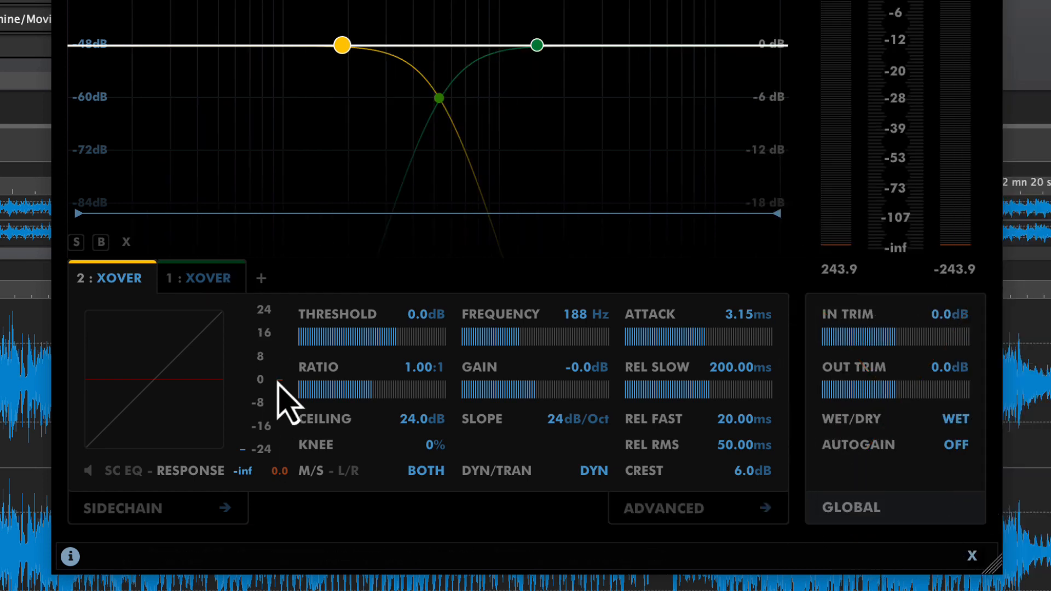
Step: Start playback and set the 188 Hz band's threshold to -18.6 dB and its ratio to 1.83:1
key("space")
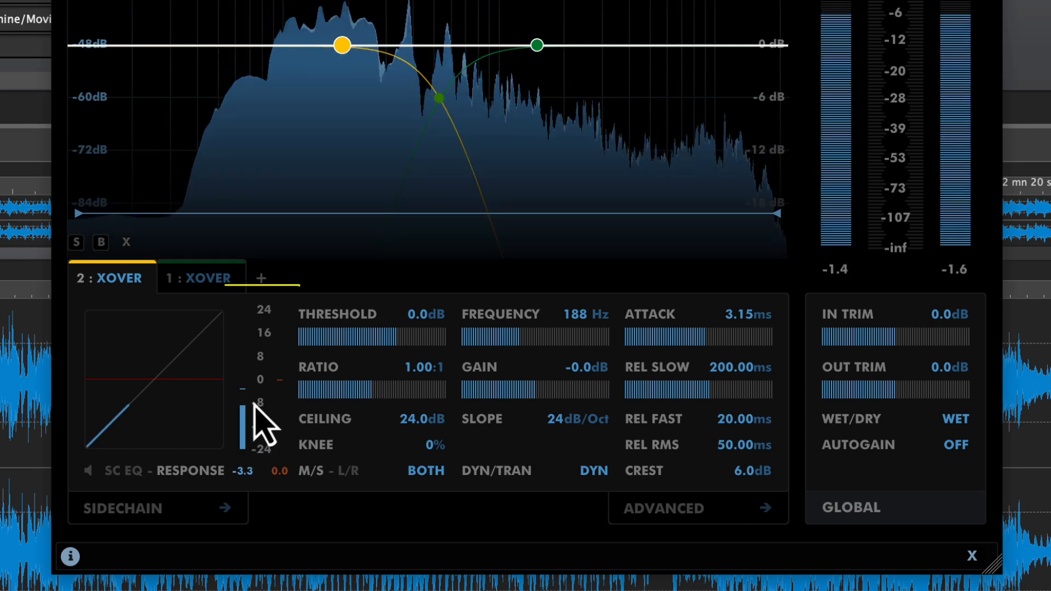
left_click(360, 341)
left_click_drag(380, 392, 405, 393)
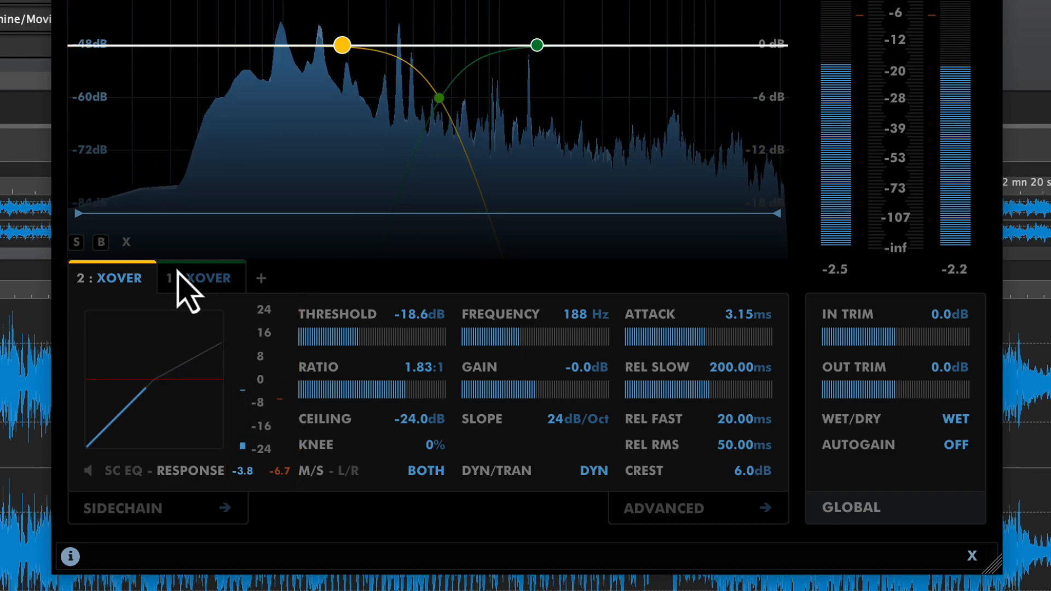
Step: Look at each crossover band during playback, and sort the bands into order
left_click(198, 278)
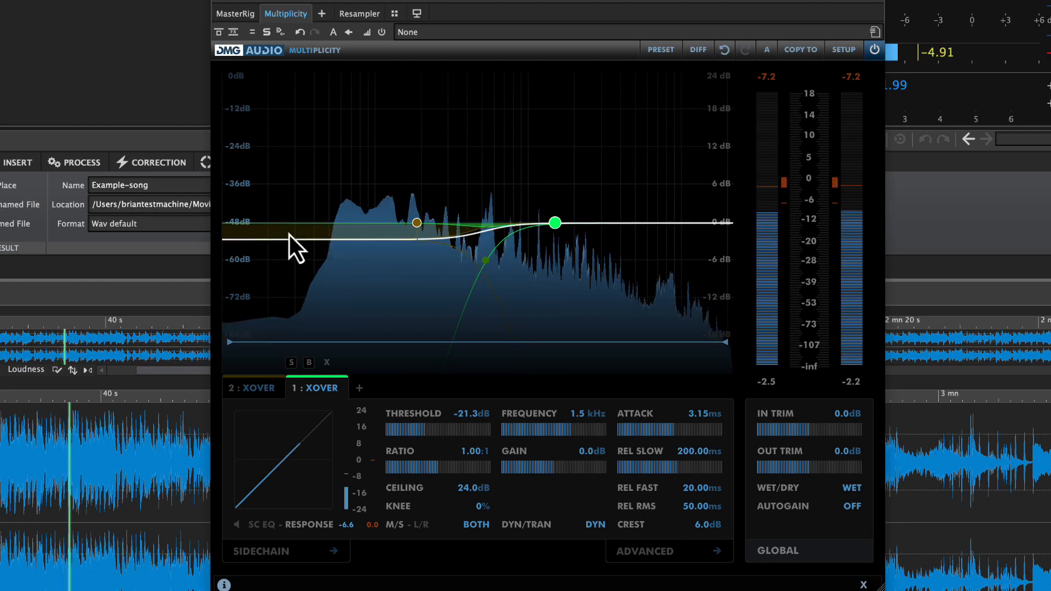
left_click(262, 392)
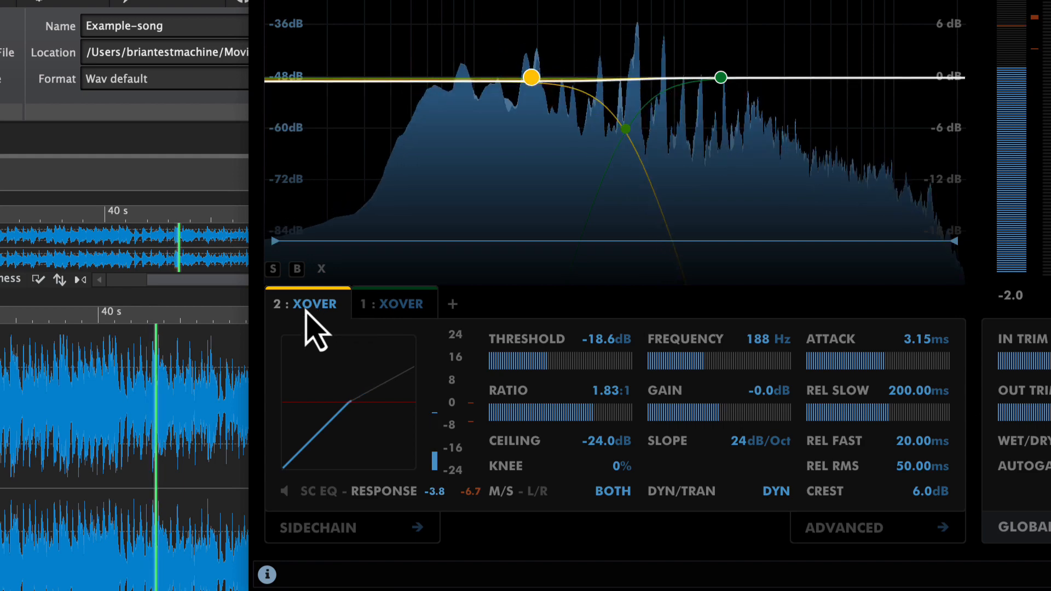
right_click(394, 307)
left_click(395, 308)
right_click(407, 299)
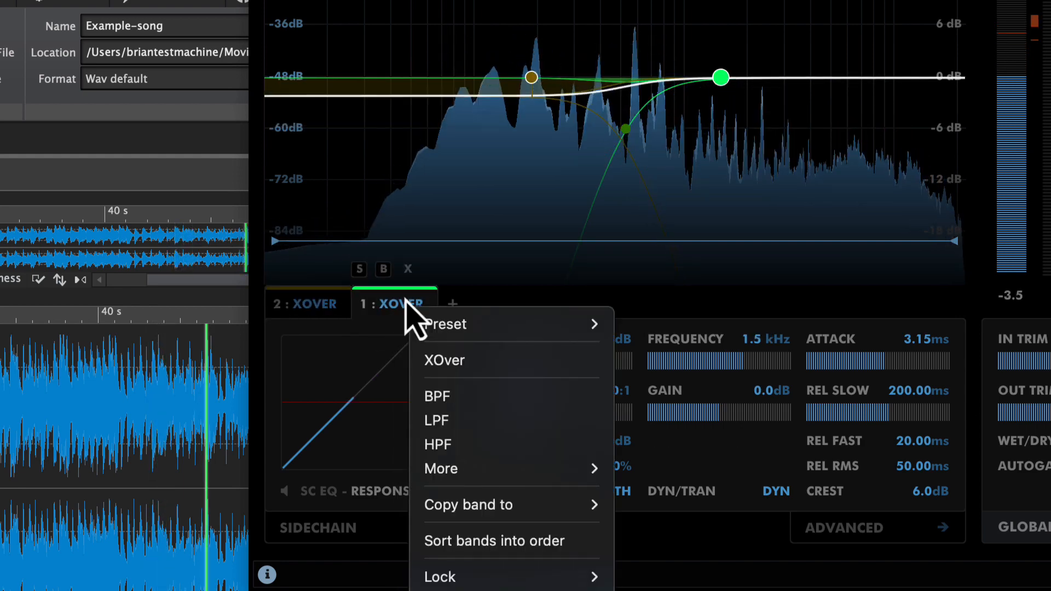
mouse_move(468, 512)
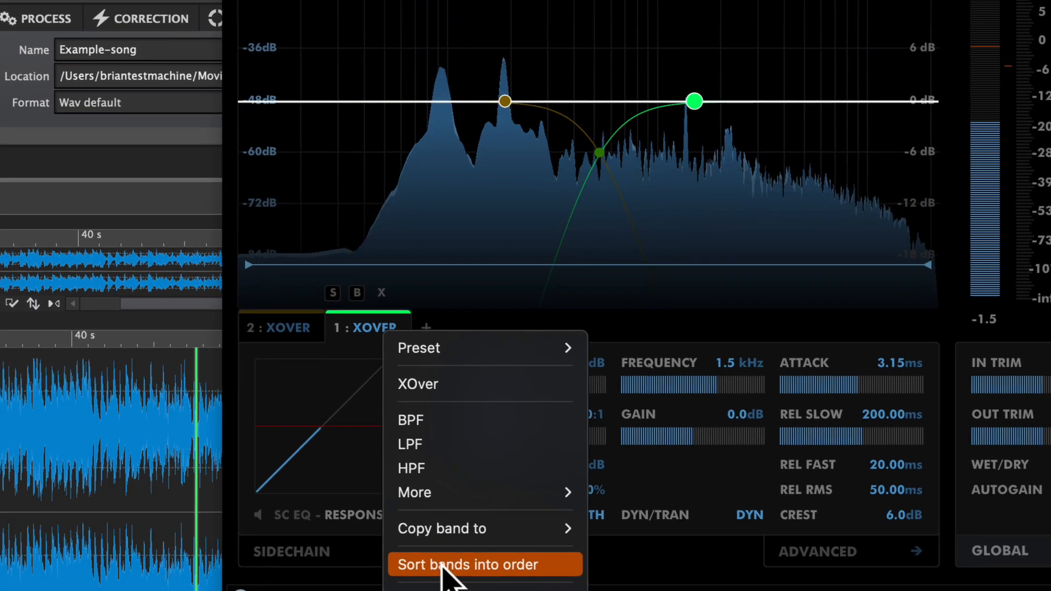
left_click(467, 541)
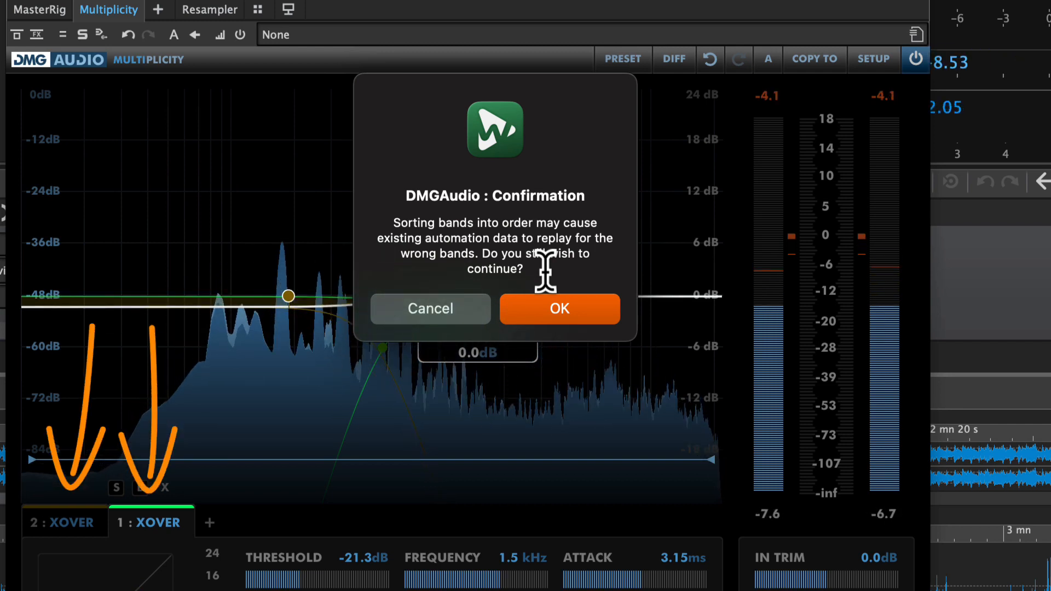
left_click(550, 313)
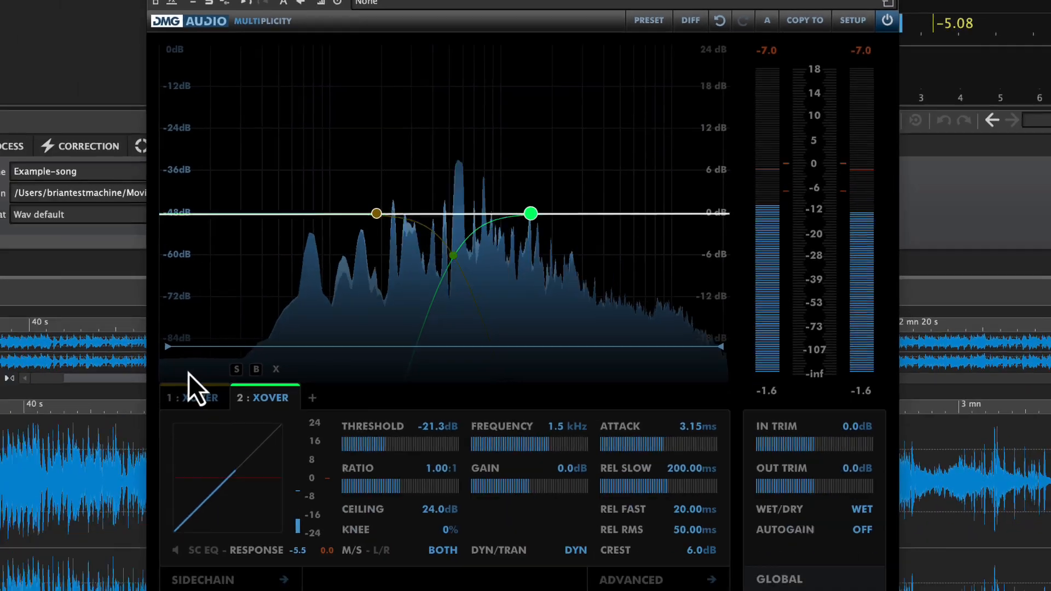
Step: Set the 1.5 kHz crossover band's threshold to -22.7 dB and its ratio to 1.69:1
left_click(60, 523)
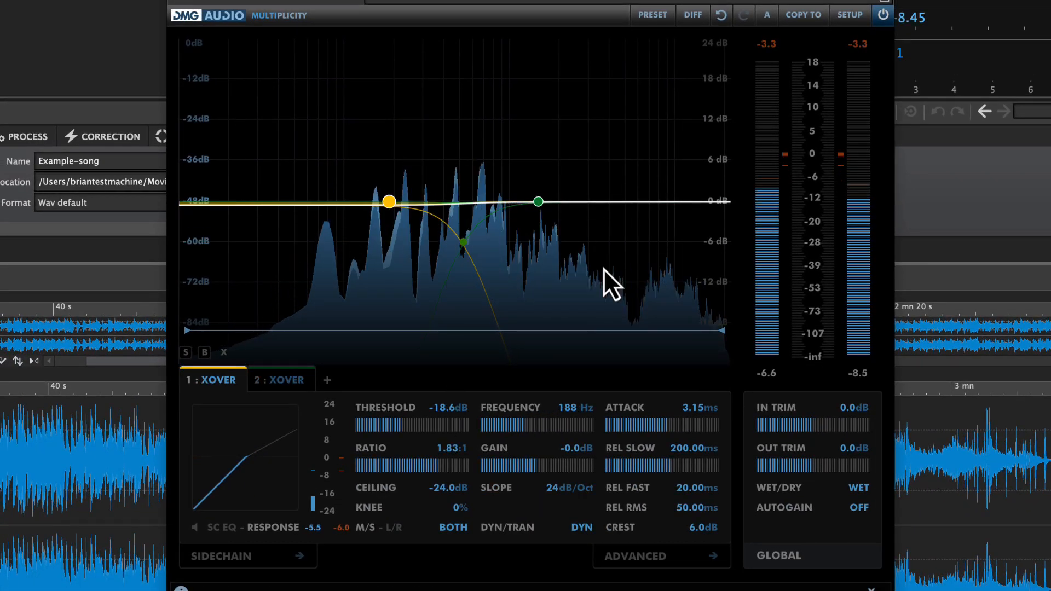
left_click(285, 383)
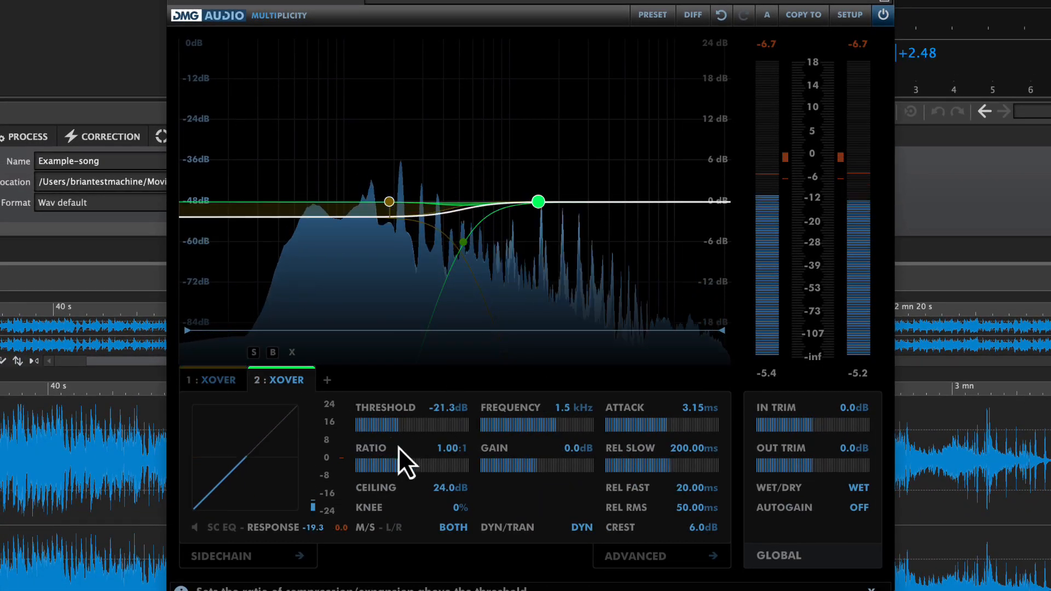
left_click(396, 429)
left_click_drag(396, 428, 397, 428)
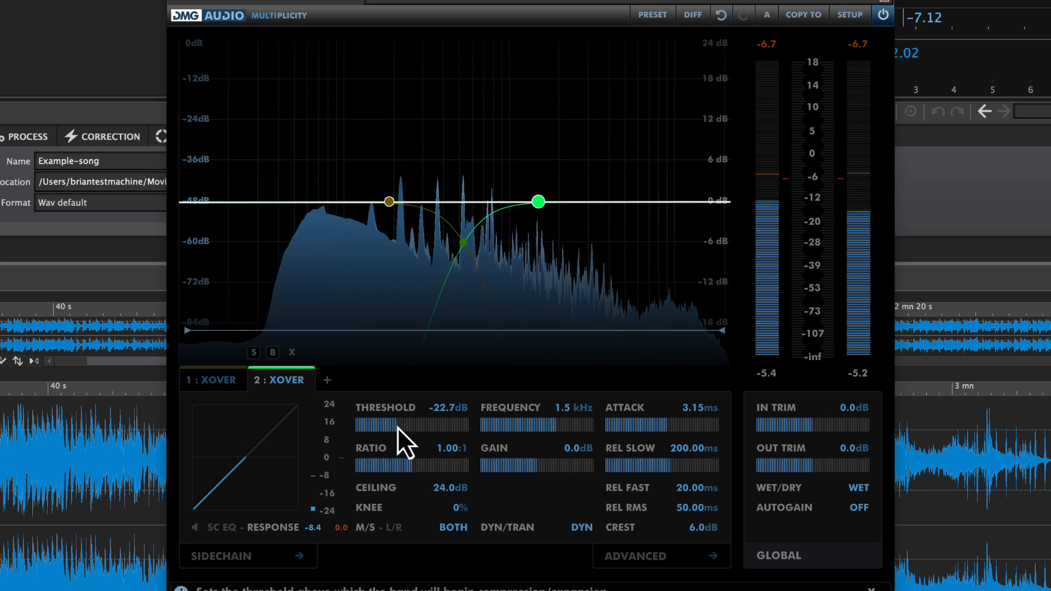
left_click_drag(412, 471, 432, 468)
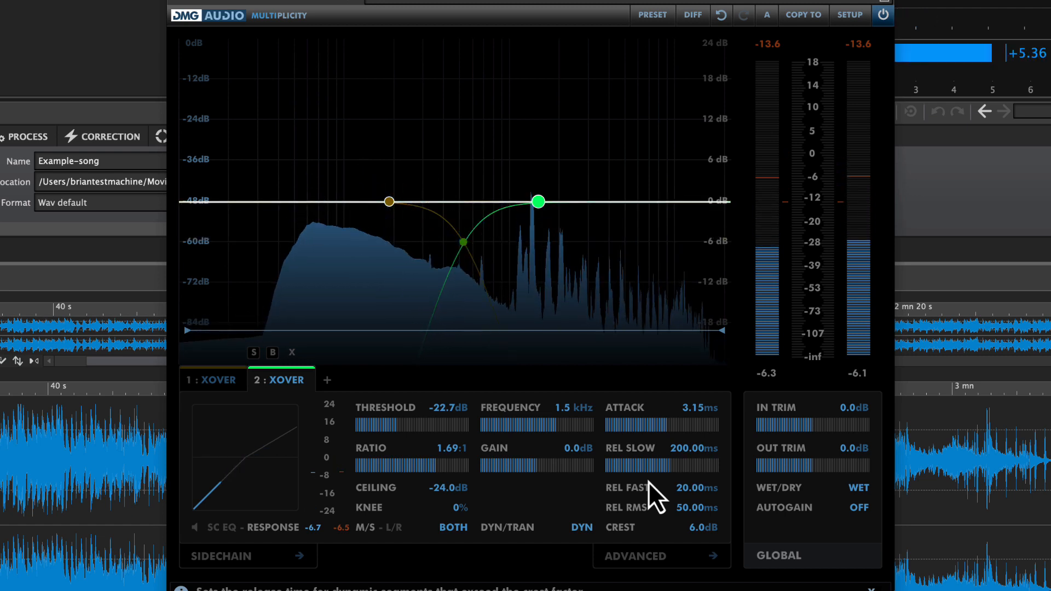
Step: Link the threshold control across all bands and set the linked threshold to -14.4 dB
left_click(222, 385)
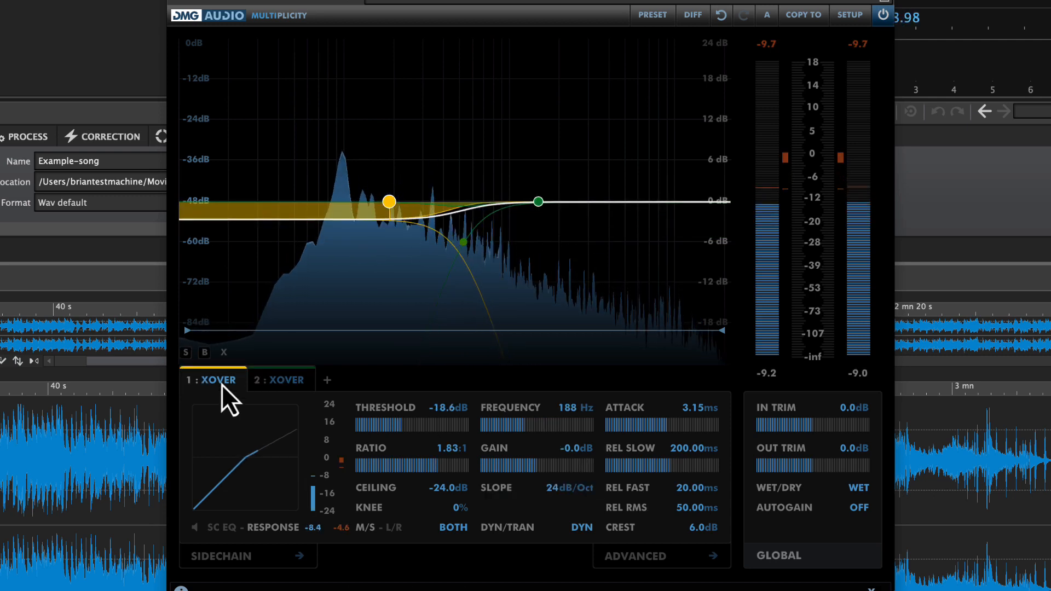
right_click(399, 426)
left_click(399, 426)
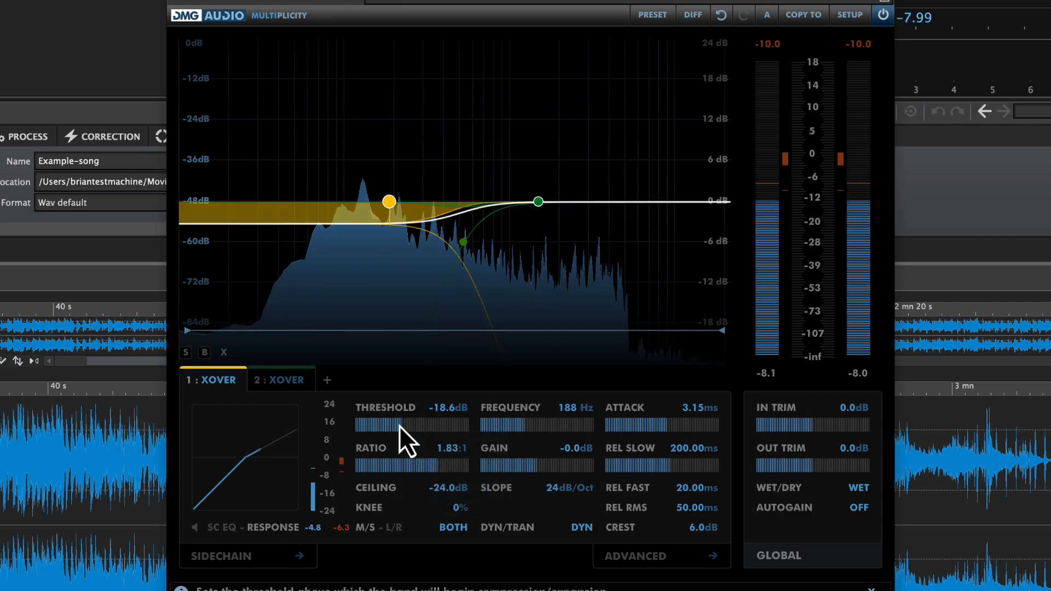
right_click(400, 426)
mouse_move(472, 485)
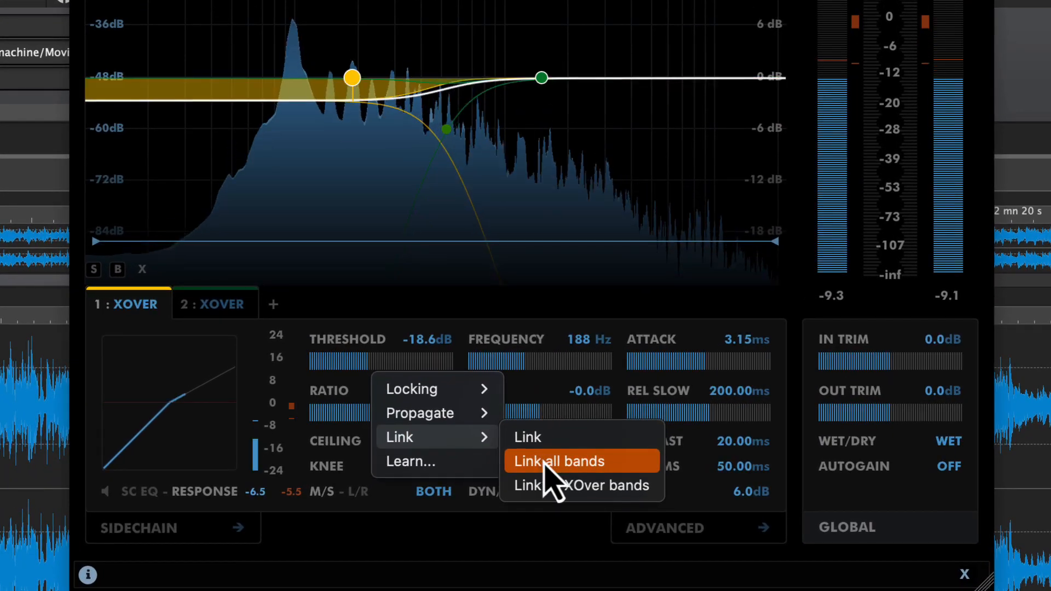
left_click(542, 479)
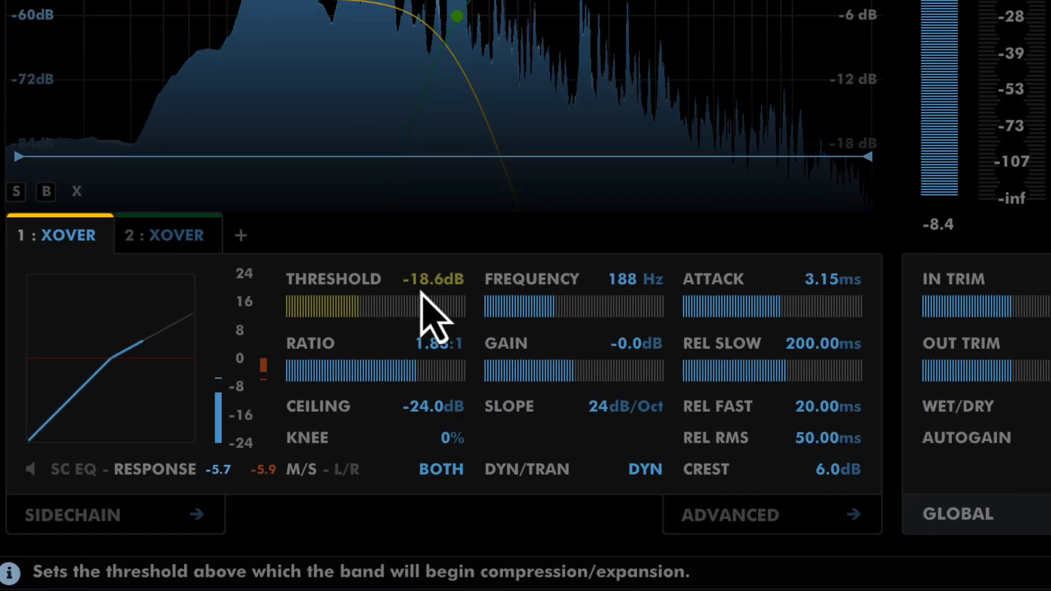
left_click_drag(355, 308, 321, 324)
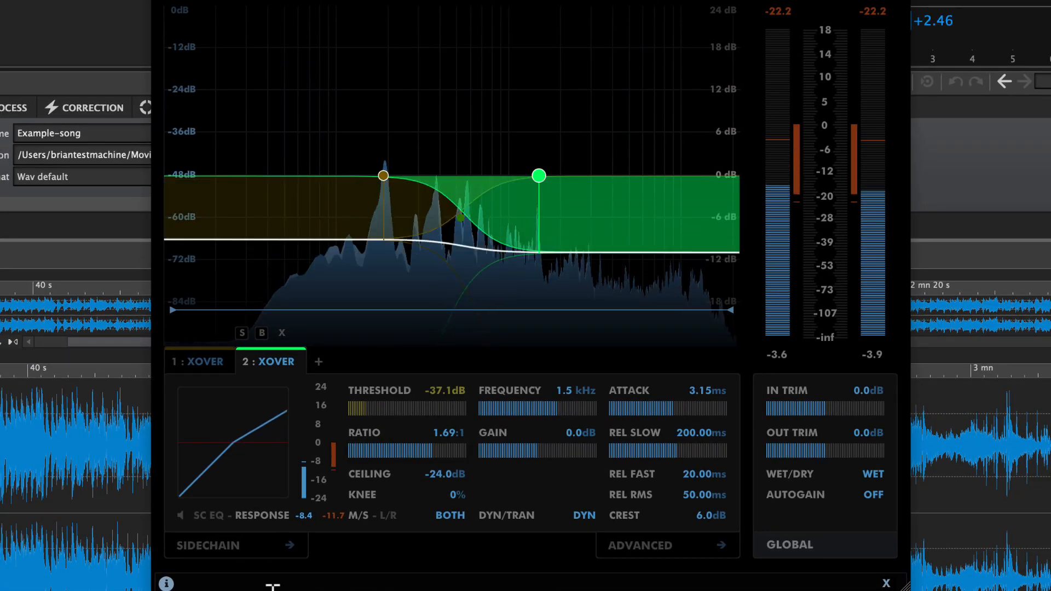
left_click_drag(370, 412, 404, 410)
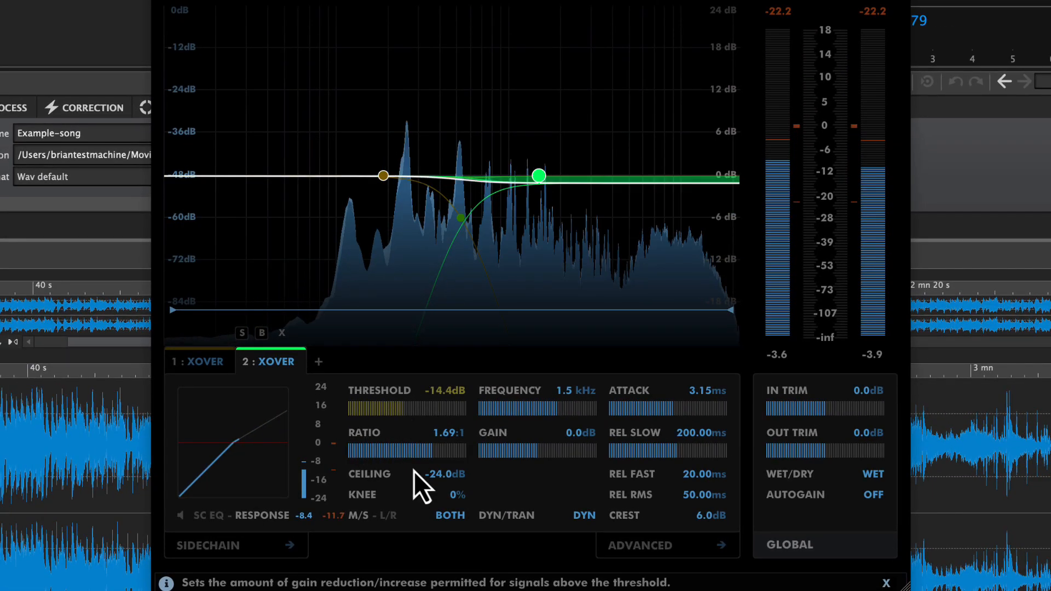
Step: Link the gain control across all bands and set the crossover slope between the two bands to 28 dB/Oct
right_click(529, 458)
mouse_move(622, 514)
left_click(682, 533)
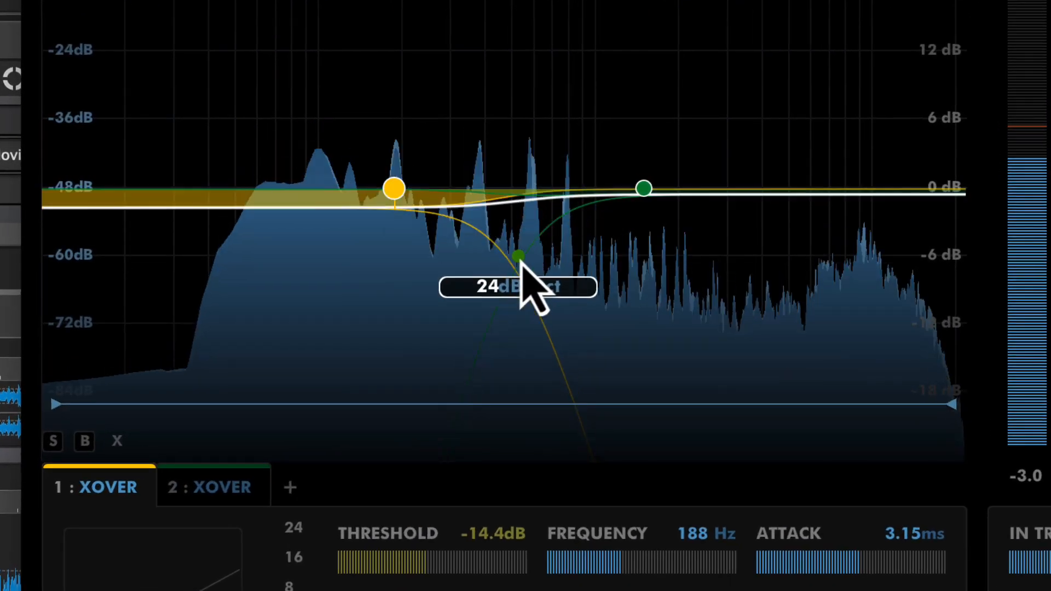
left_click_drag(504, 249, 523, 438)
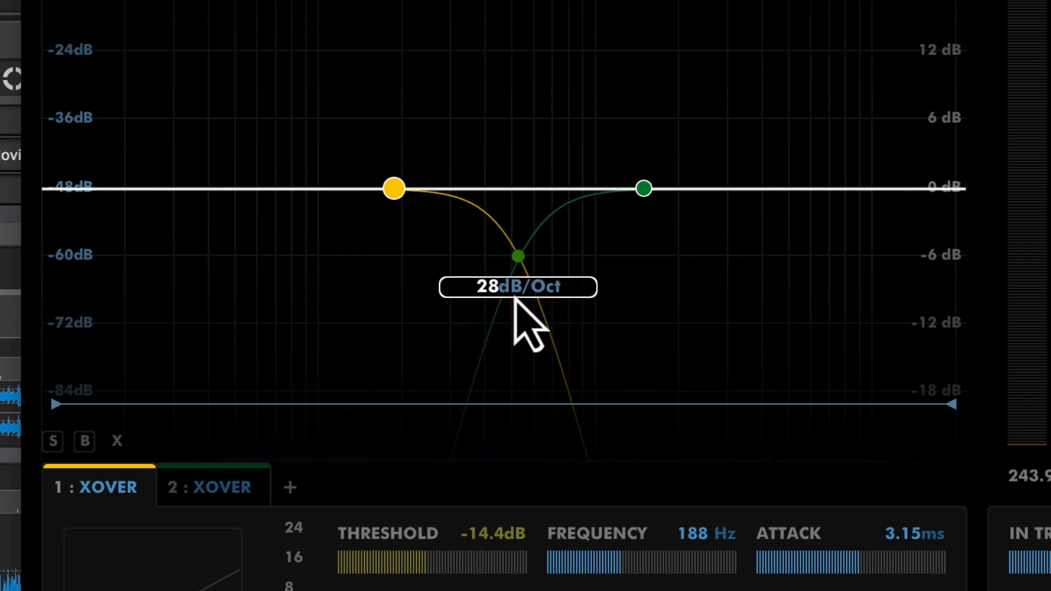
Step: Add a third crossover band between the existing two and spread the bands to 68 Hz, 478 Hz and 4.0 kHz
mouse_move(645, 188)
left_mouse_down()
mouse_move(540, 188)
mouse_move(711, 188)
mouse_move(652, 187)
left_mouse_up()
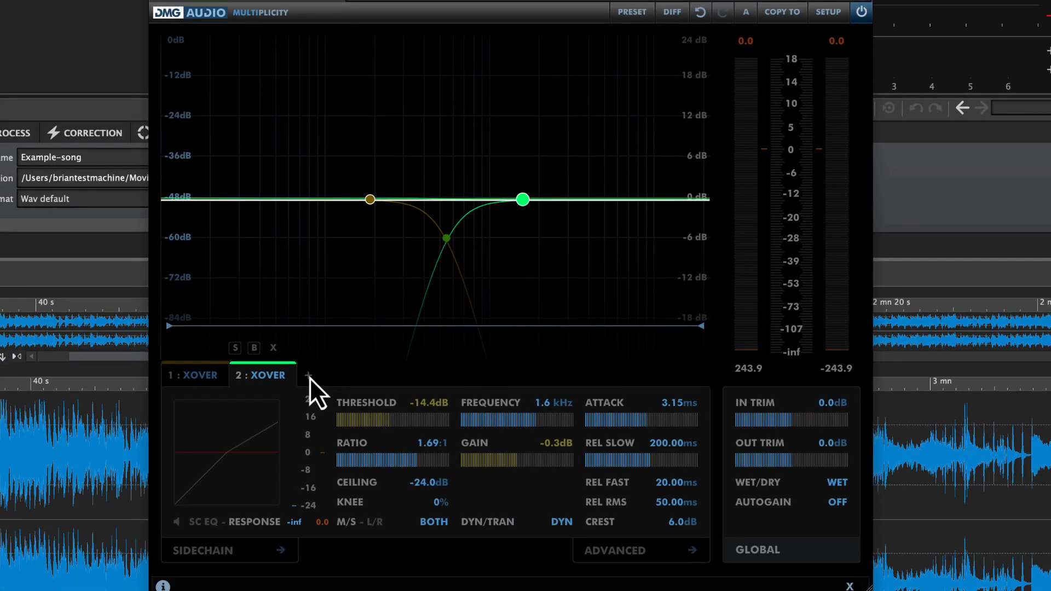
left_click(290, 482)
left_click(348, 421)
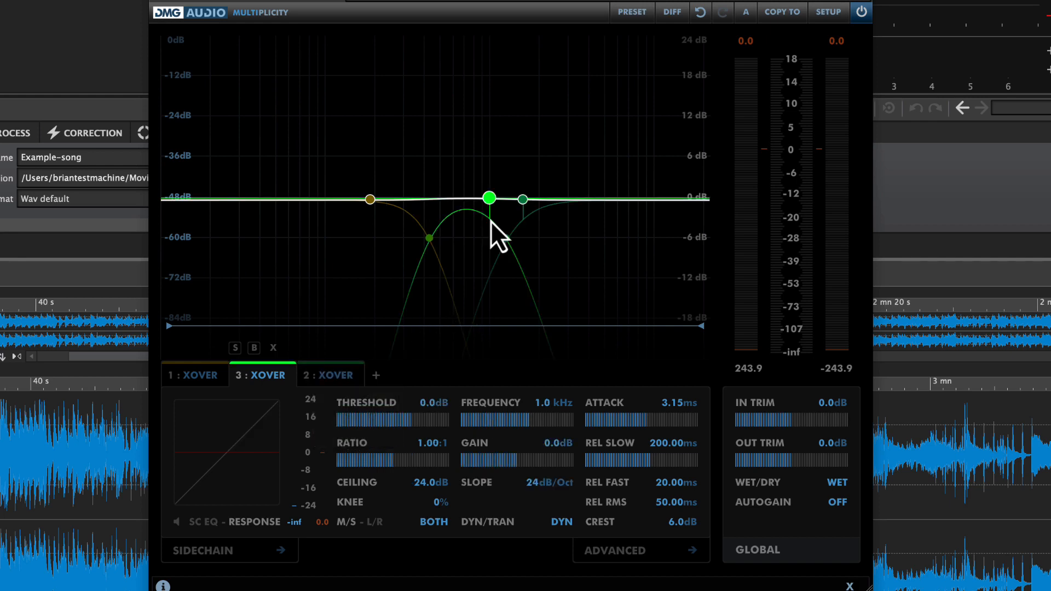
left_click_drag(492, 202, 439, 200)
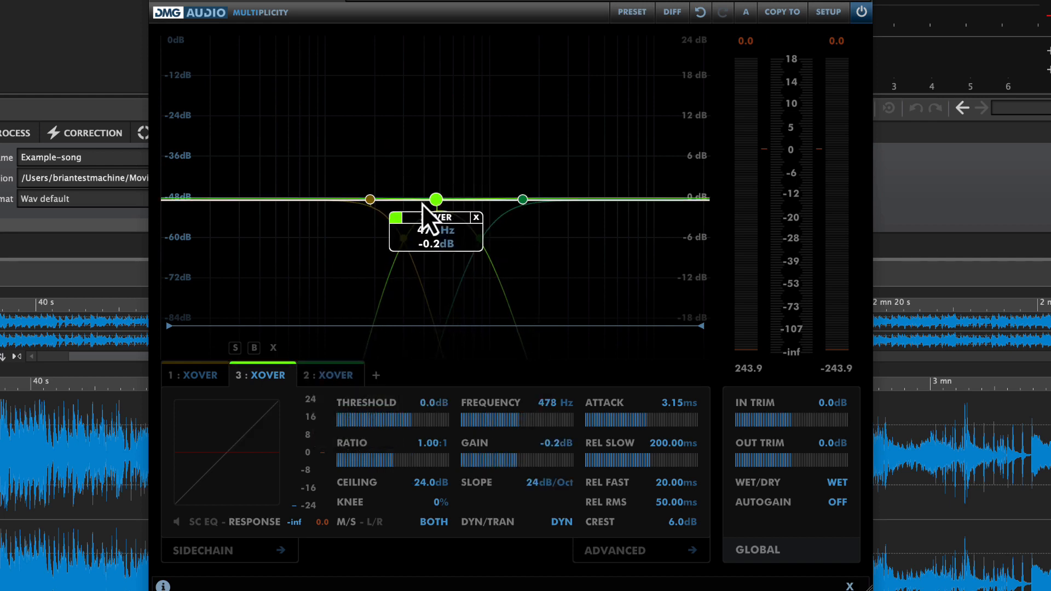
left_click_drag(368, 203, 301, 203)
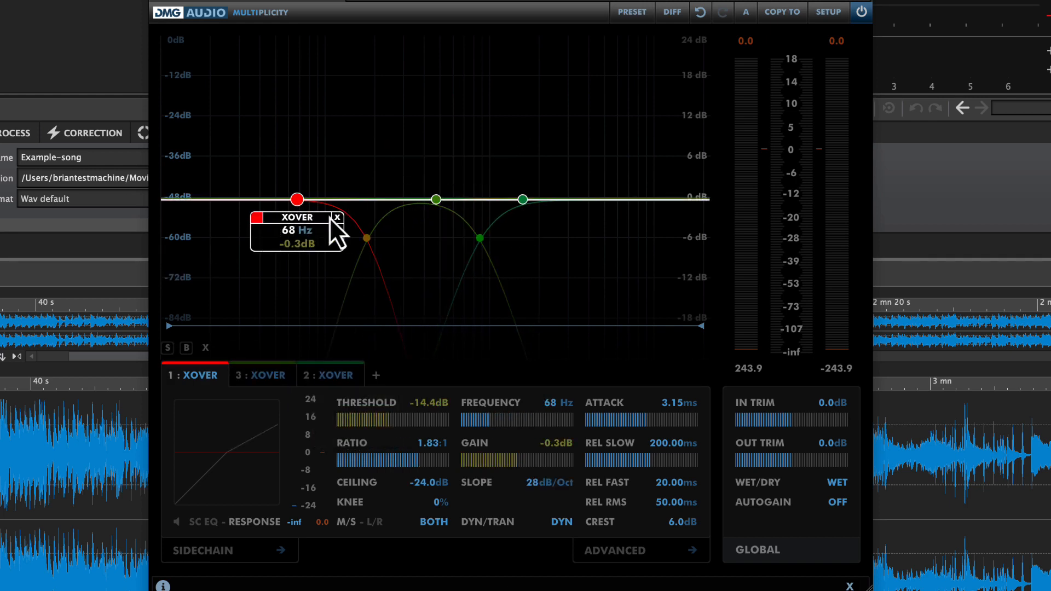
left_click_drag(527, 205, 589, 203)
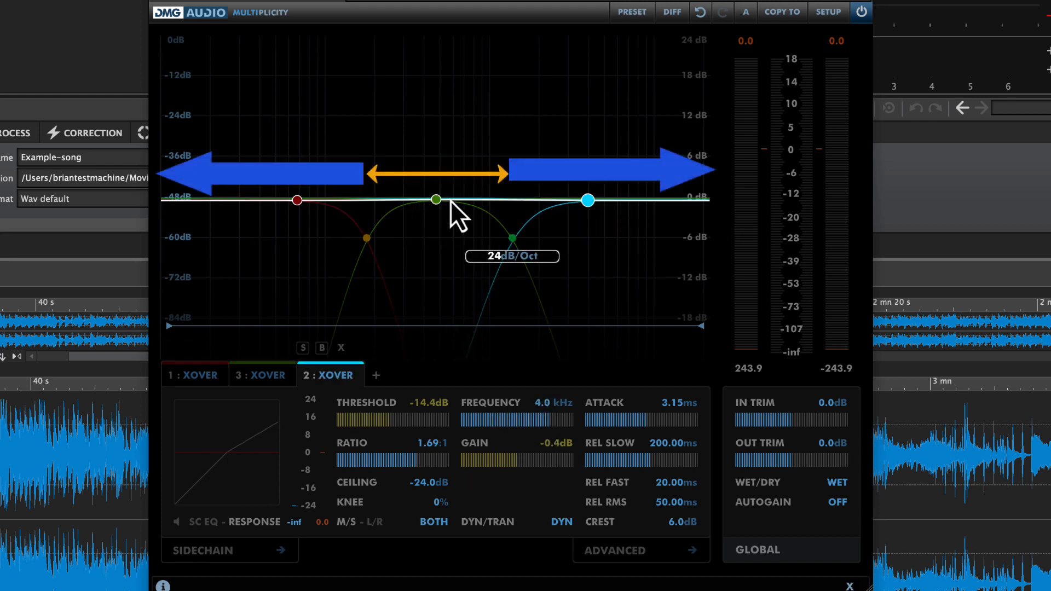
left_click_drag(511, 238, 515, 243)
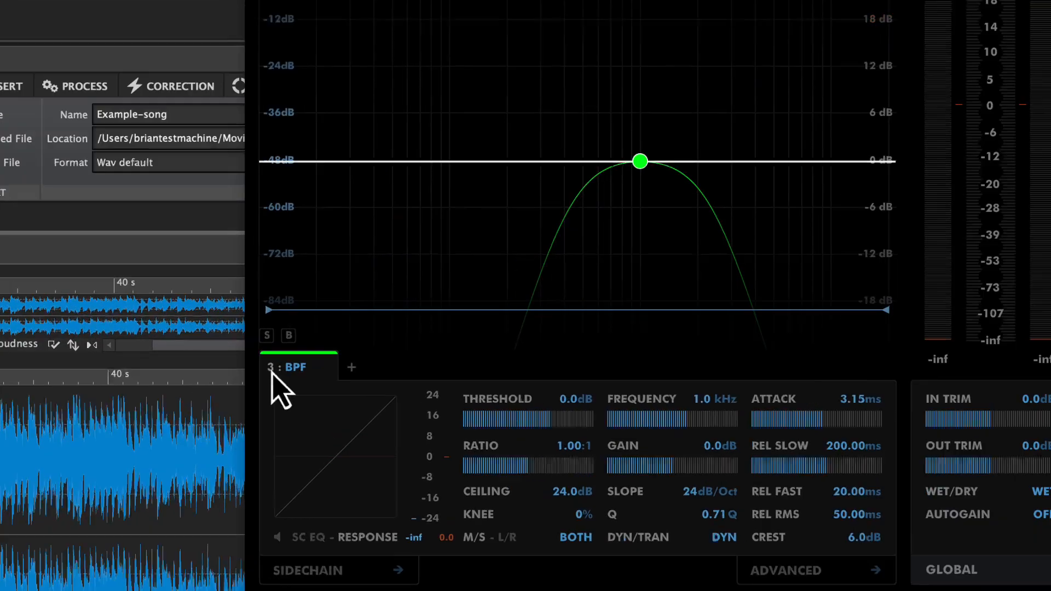
Step: Set the BPF band's frequency to 55 Hz
left_click(262, 392)
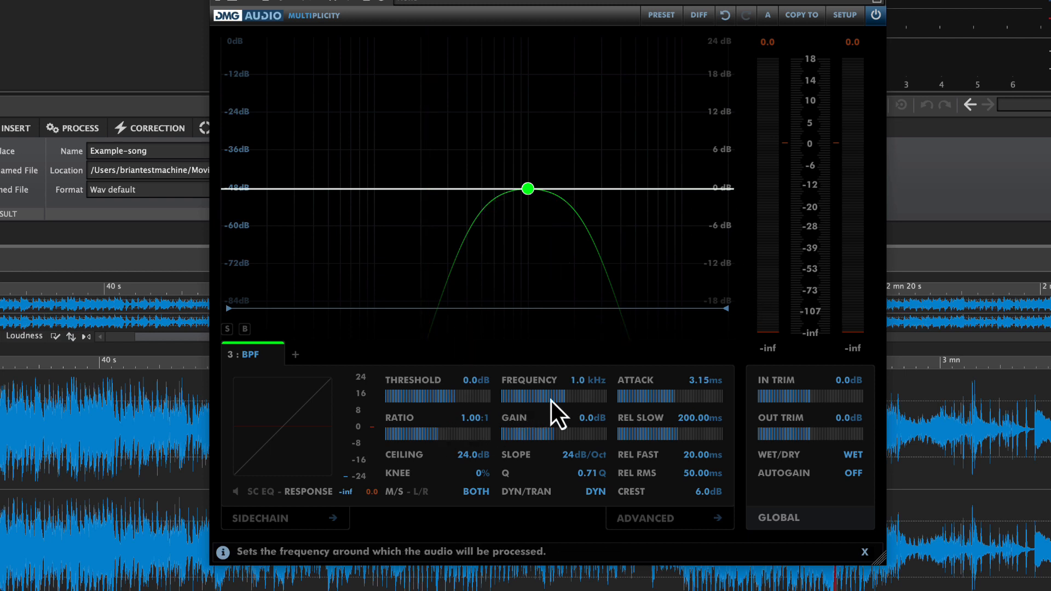
left_click_drag(550, 400, 526, 399)
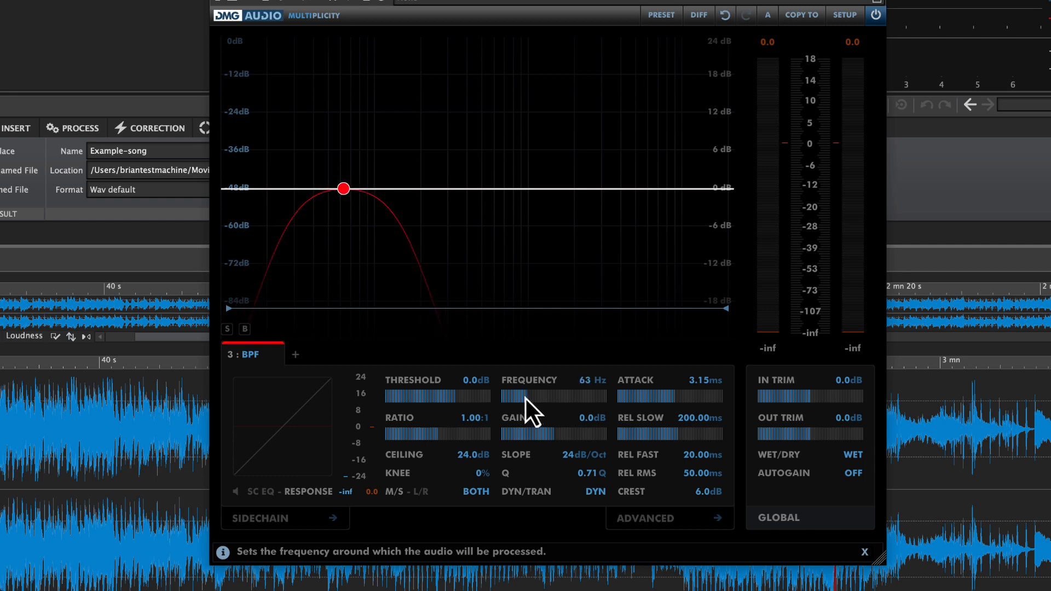
double_click(587, 379)
key("Return")
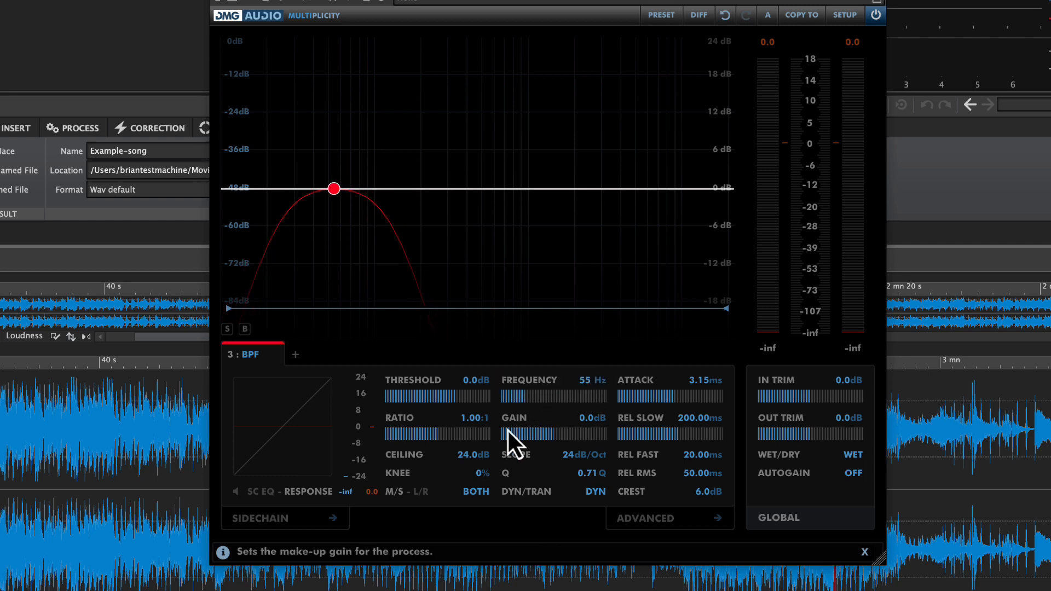
Step: Set the 55 Hz BPF band's threshold to -20.9 dB, its ratio to 1:1.24 and its crest factor to FAST
left_click_drag(454, 400, 423, 398)
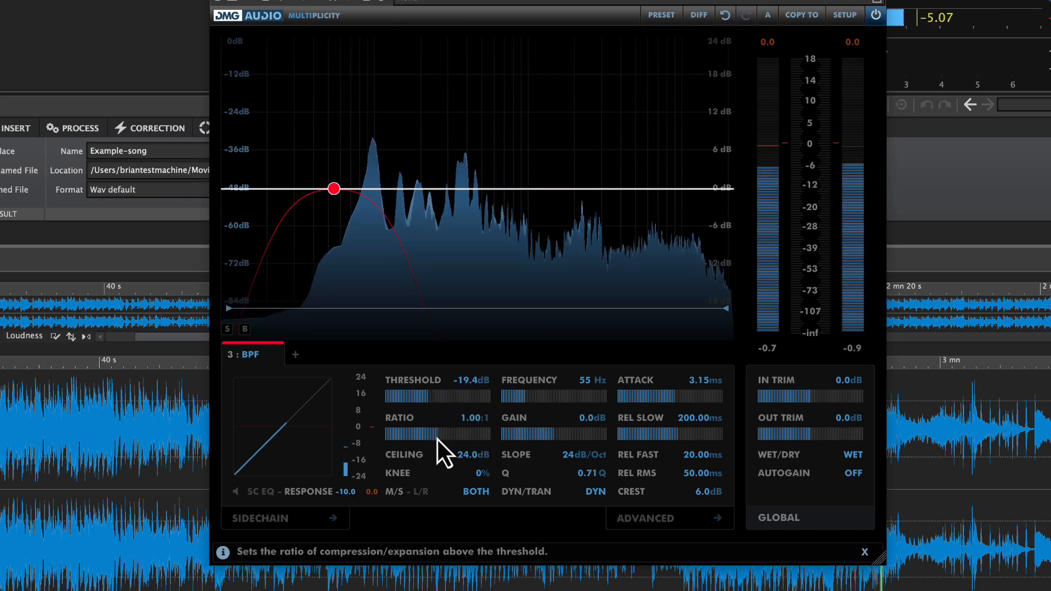
left_click_drag(438, 439, 425, 442)
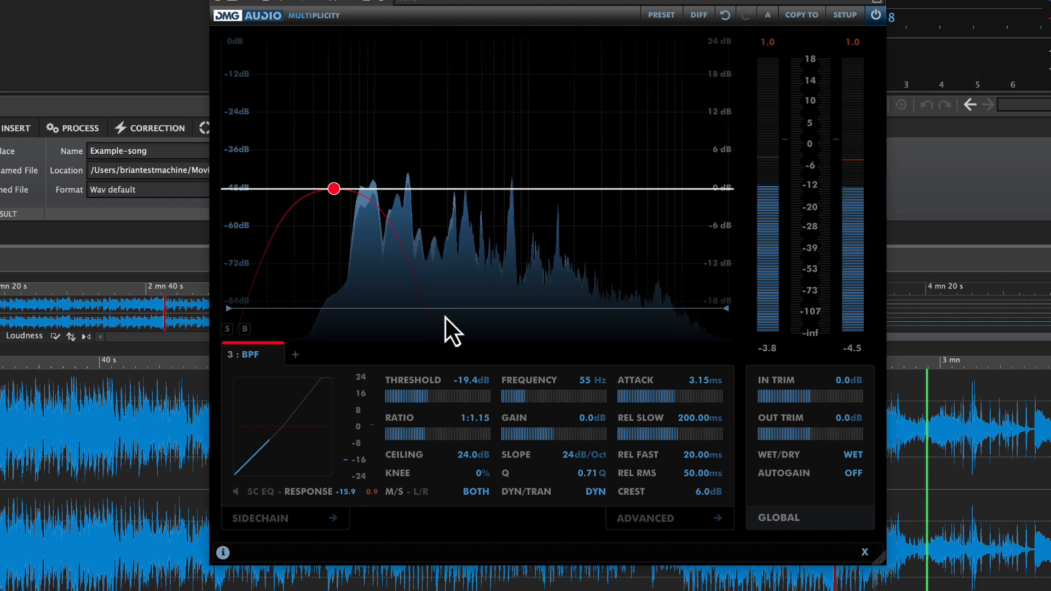
left_click_drag(428, 399, 425, 401)
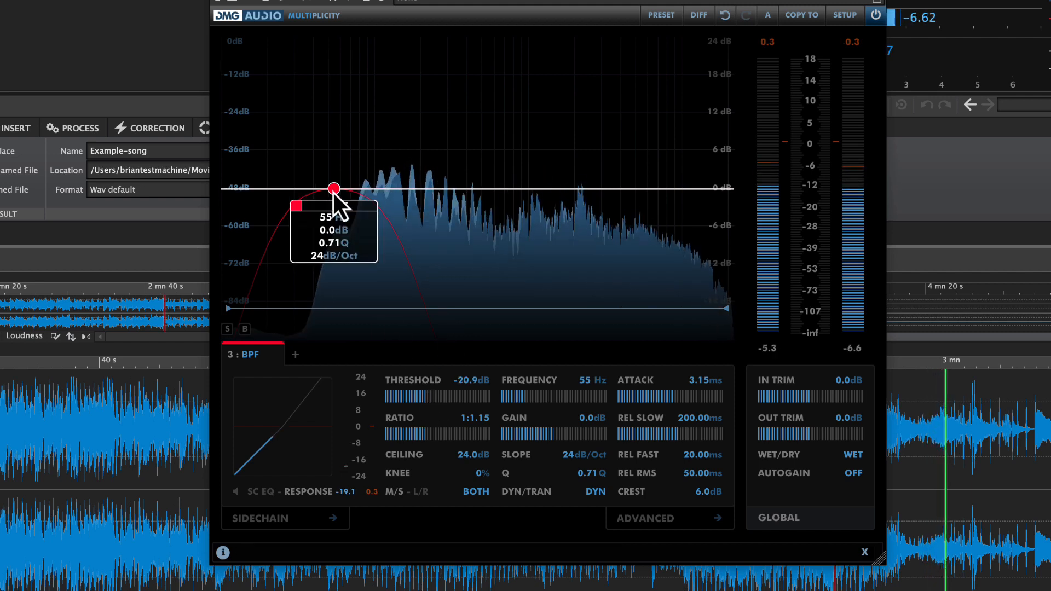
left_click_drag(397, 437, 418, 439)
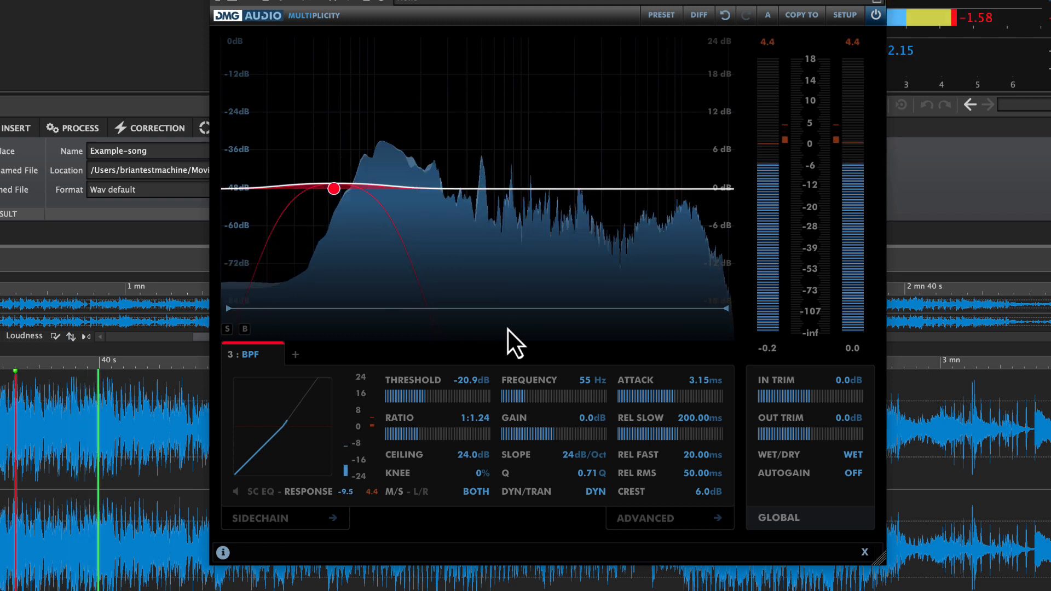
mouse_move(334, 191)
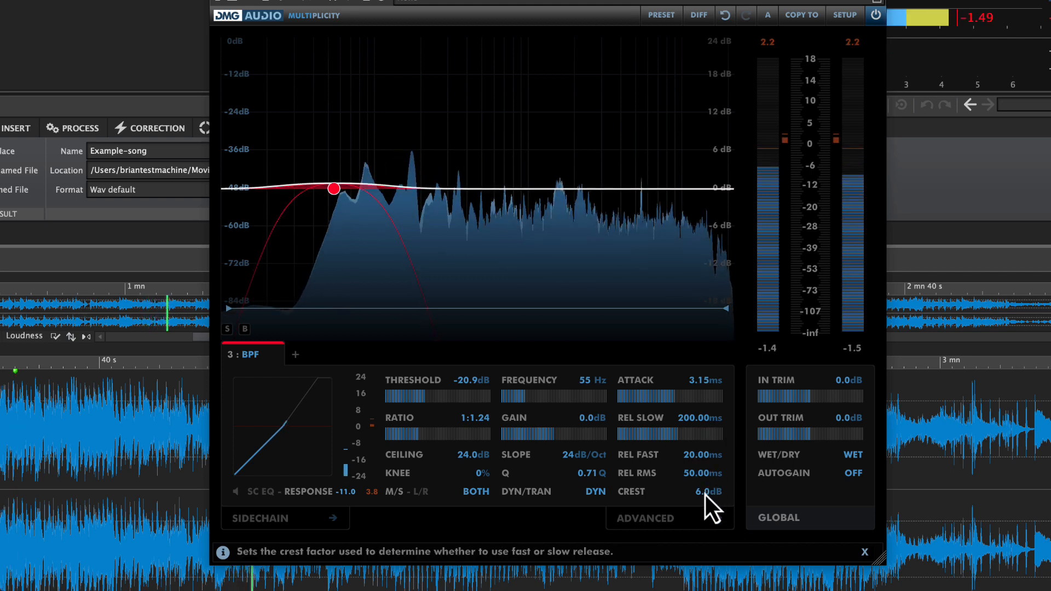
left_click_drag(705, 495, 712, 590)
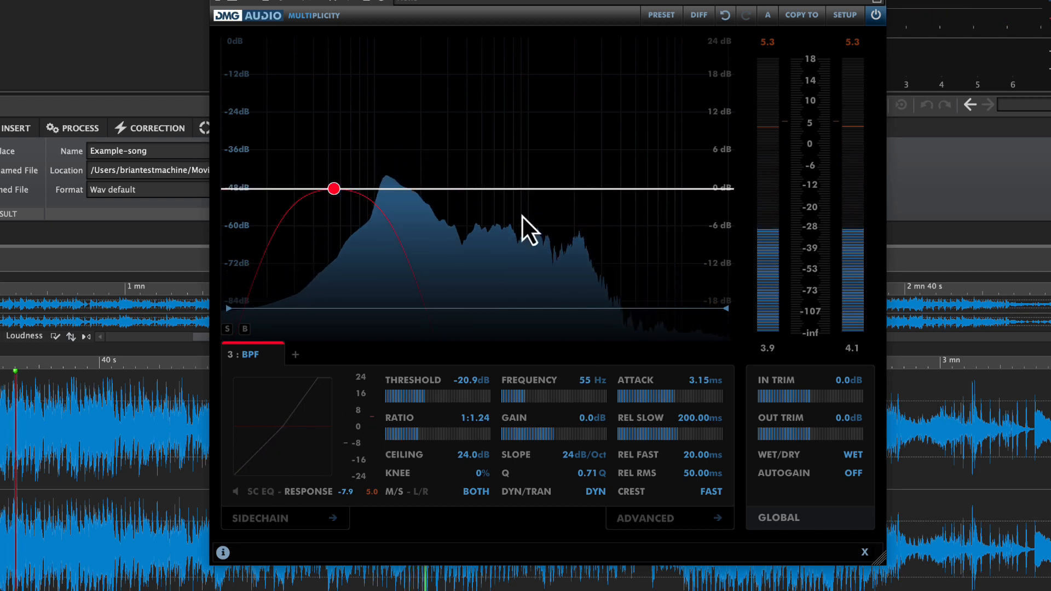
Step: Add a second BPF band and set its frequency to 2.9 kHz
left_click(561, 190)
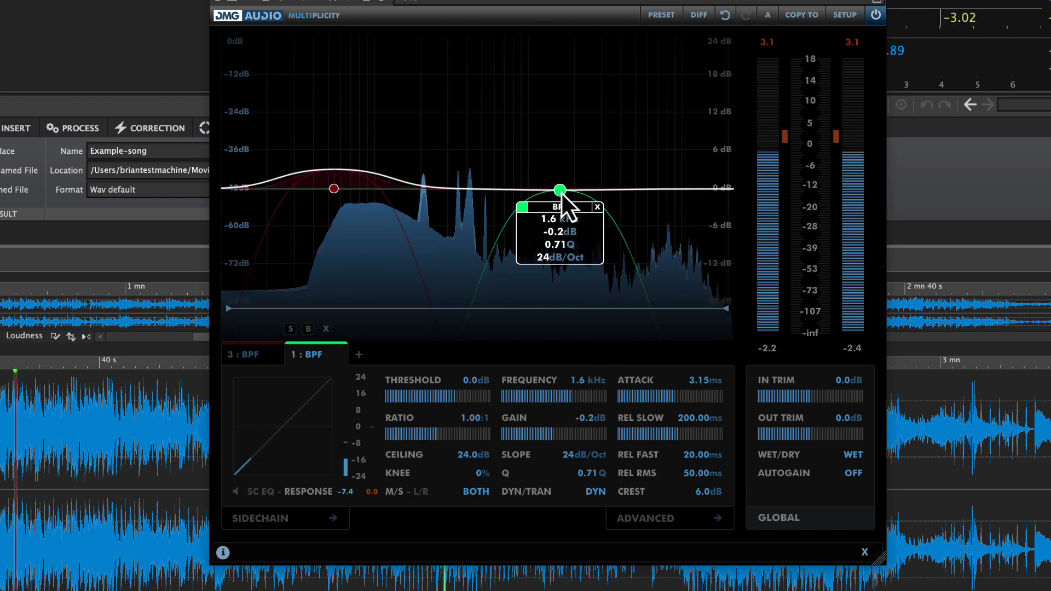
left_click_drag(573, 402, 576, 397)
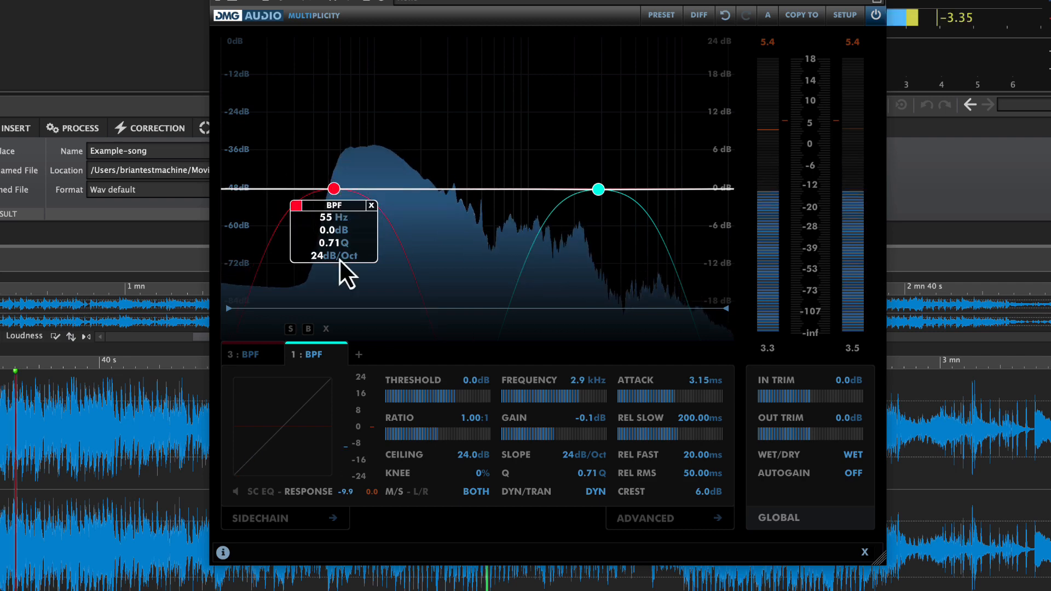
Step: Set the 2.9 kHz BPF band's sidechain source to WIDE and show its sidechain EQ
left_click(333, 520)
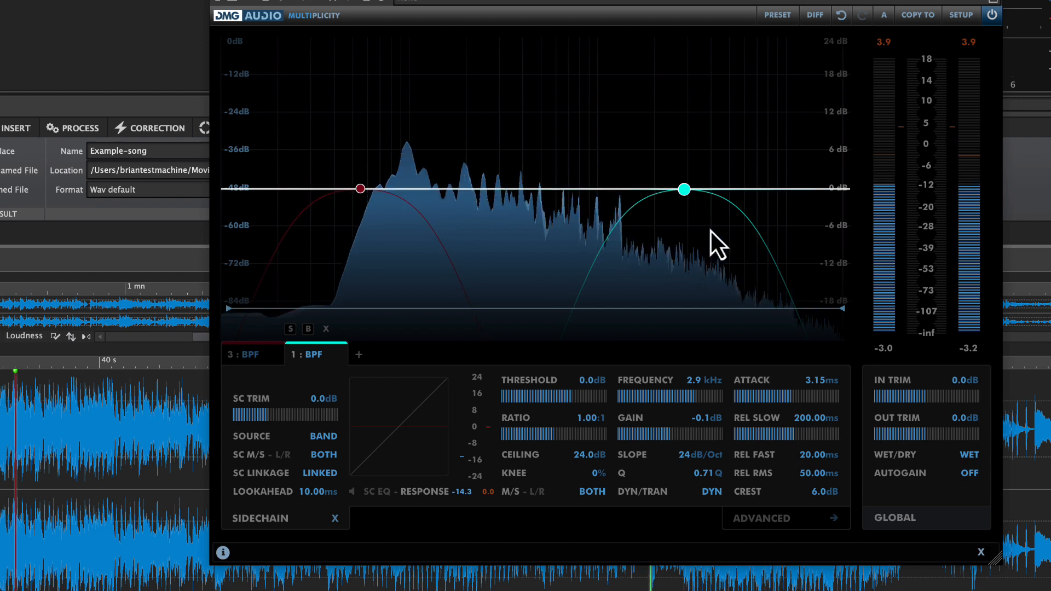
mouse_move(344, 196)
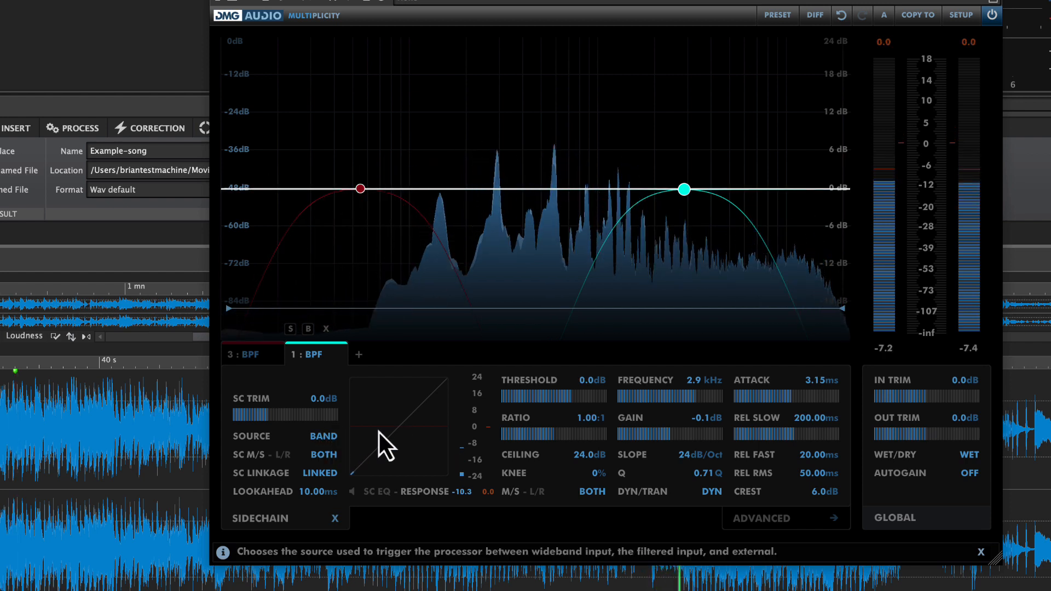
mouse_move(678, 191)
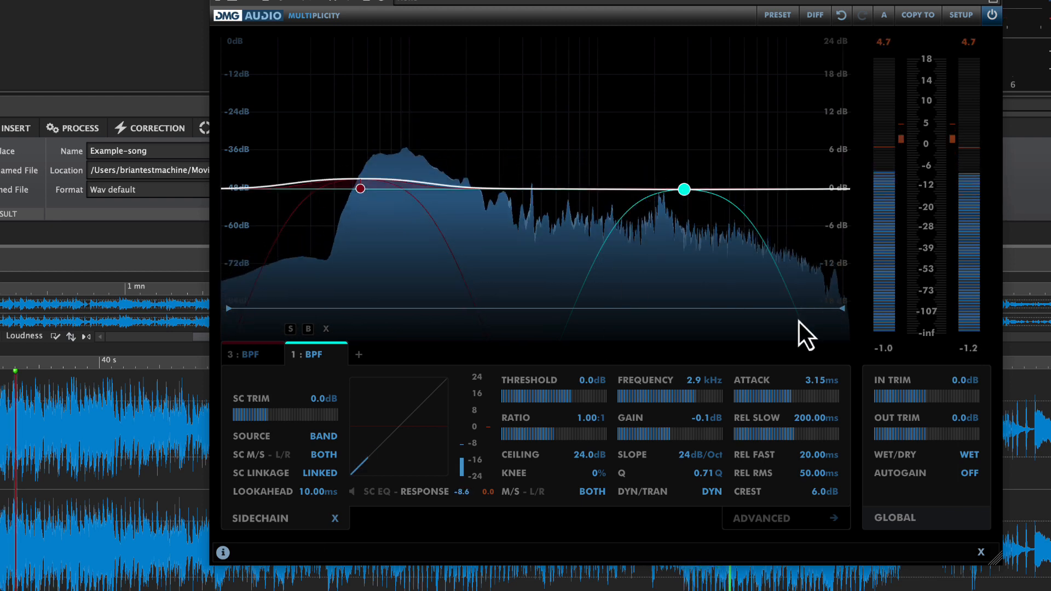
left_click(335, 438)
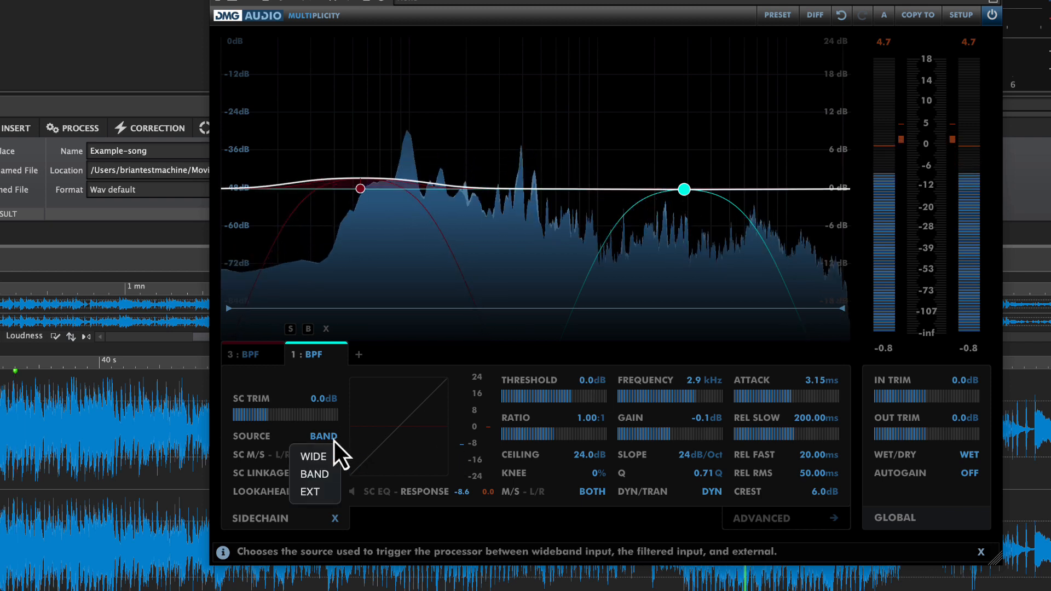
left_click(323, 456)
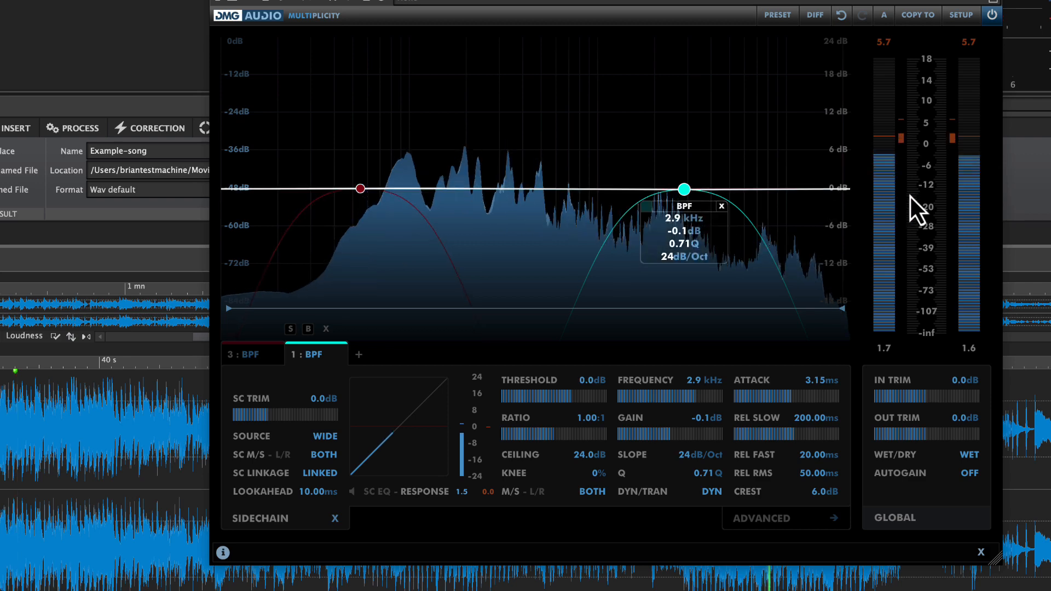
left_click(376, 497)
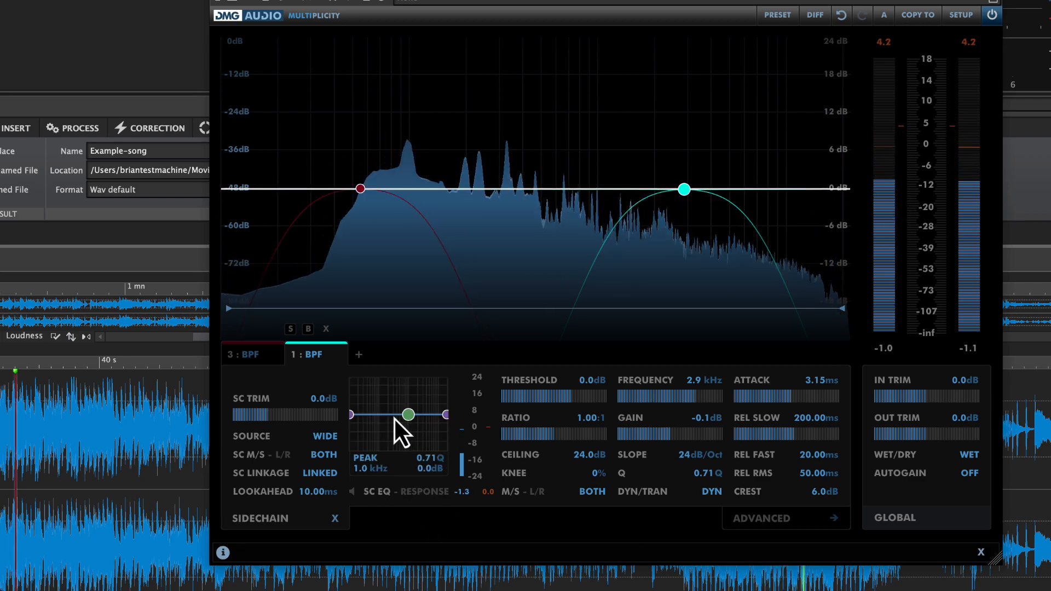
Step: Shift the 2.9 kHz BPF band's sidechain EQ peak into the bass, with its low-pass filter at 59 Hz and the sidechain trim at 16.6 dB
left_click_drag(407, 414, 366, 417)
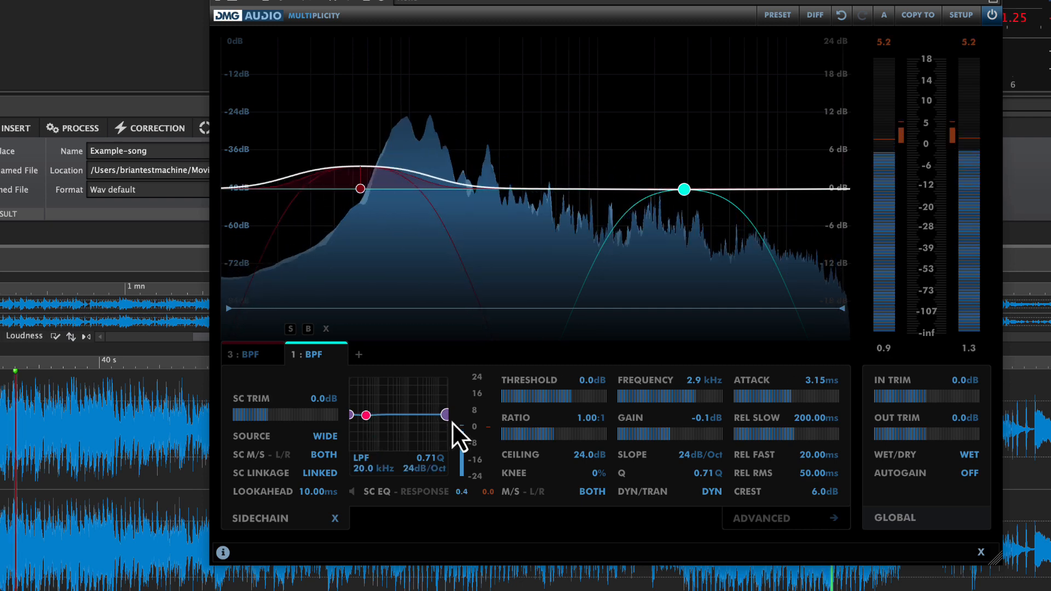
left_click_drag(446, 419, 369, 426)
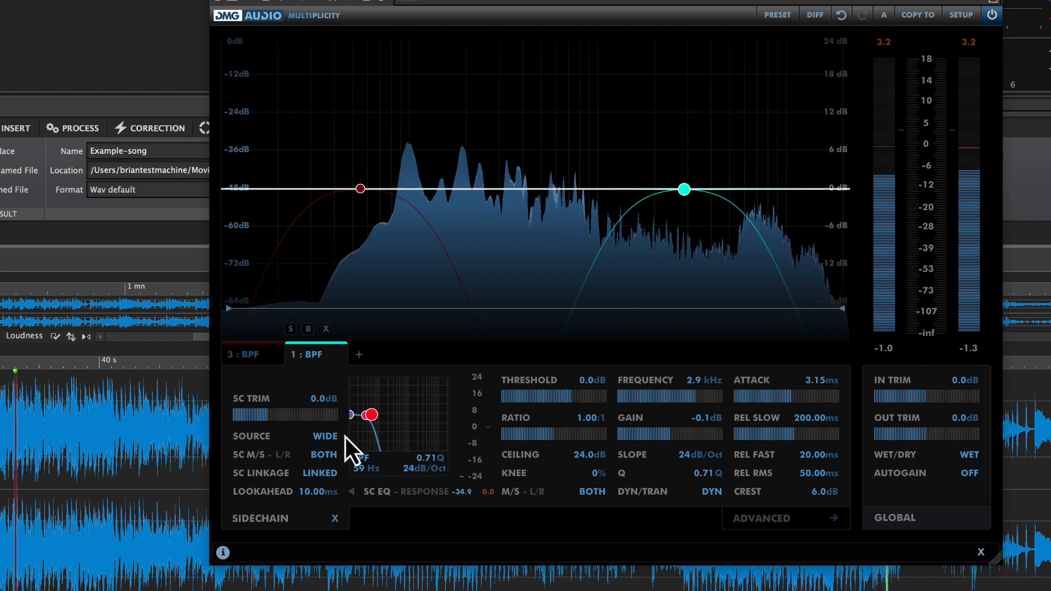
left_click_drag(266, 419, 288, 415)
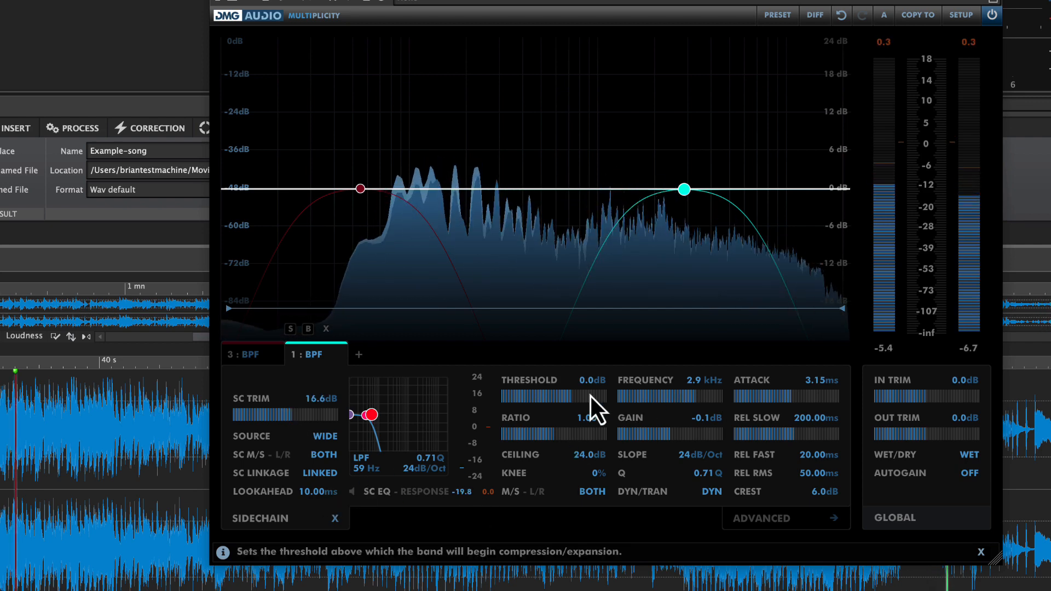
Step: Set the 2.9 kHz BPF band's ratio to 1:1.14, its threshold to -26.4 dB and its crest factor to FAST
left_click_drag(571, 399, 564, 406)
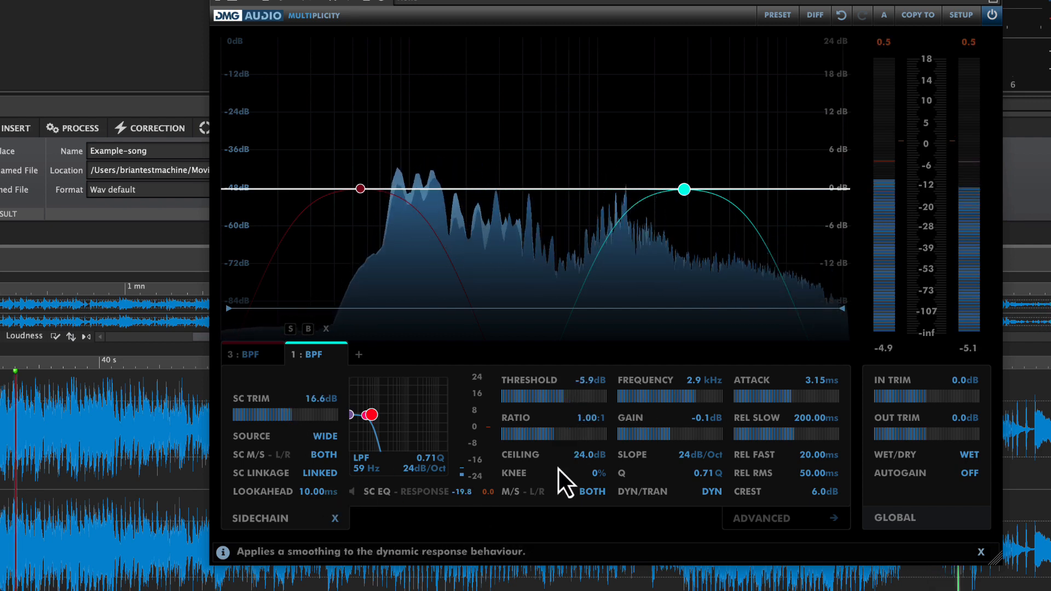
left_click_drag(555, 442, 541, 442)
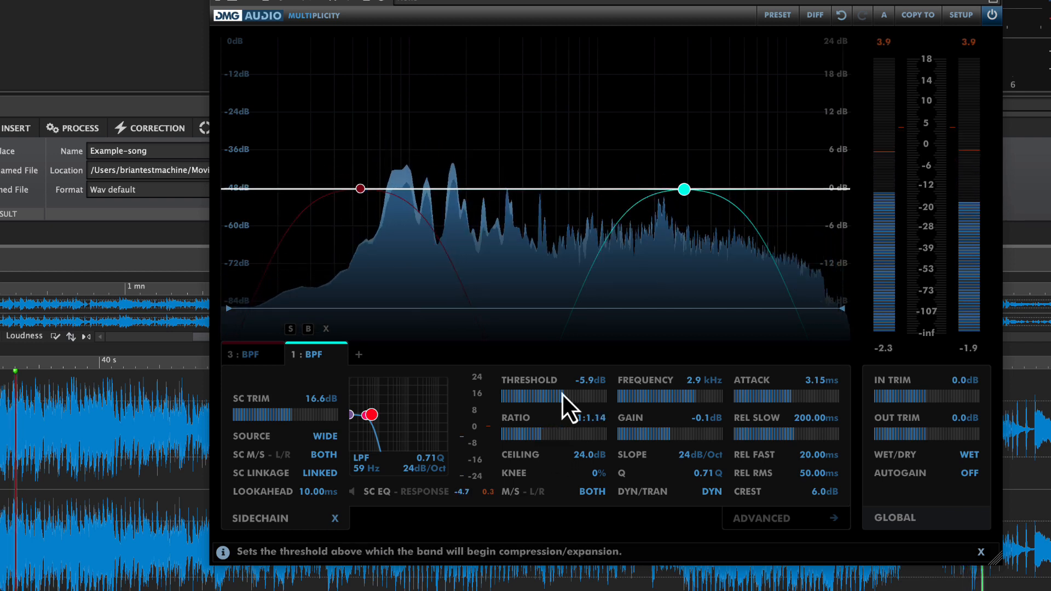
left_click_drag(564, 396, 535, 398)
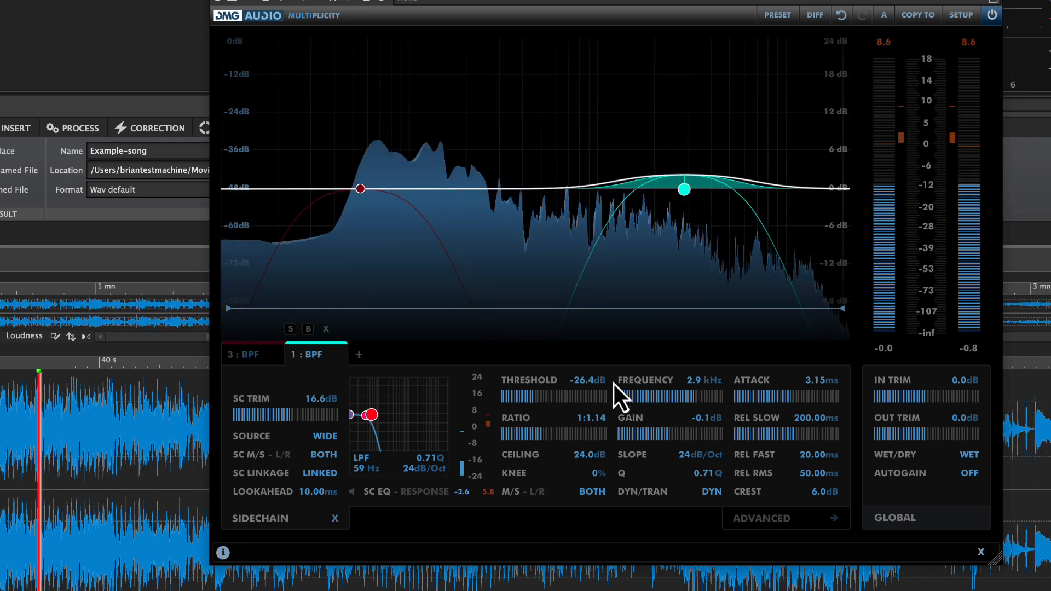
left_click_drag(826, 493, 826, 590)
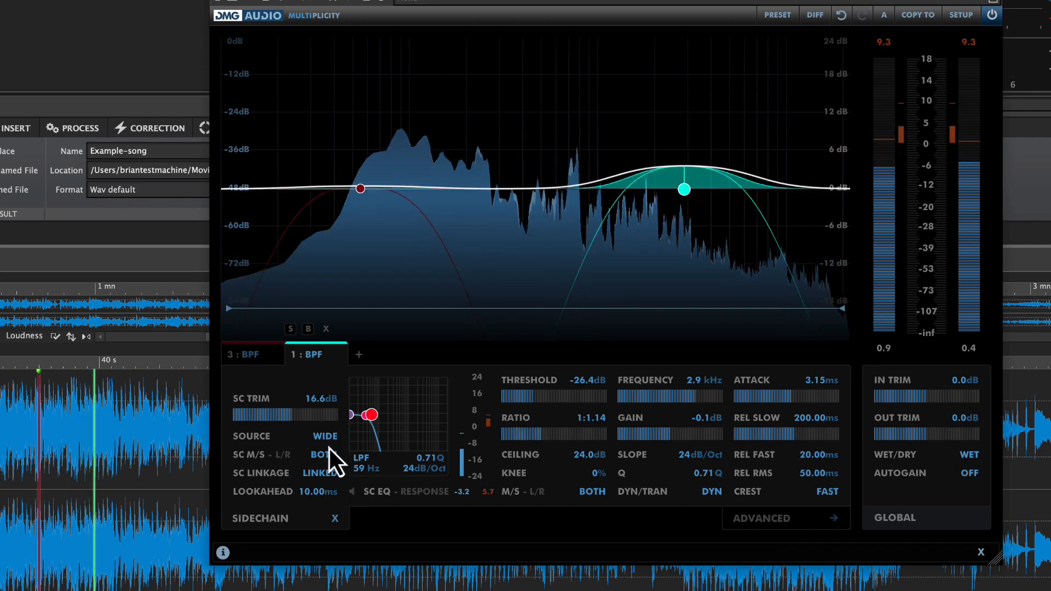
Step: Set the 2.9 kHz BPF band's threshold to -16.0 dB and its Q to 1.08
left_click(352, 415)
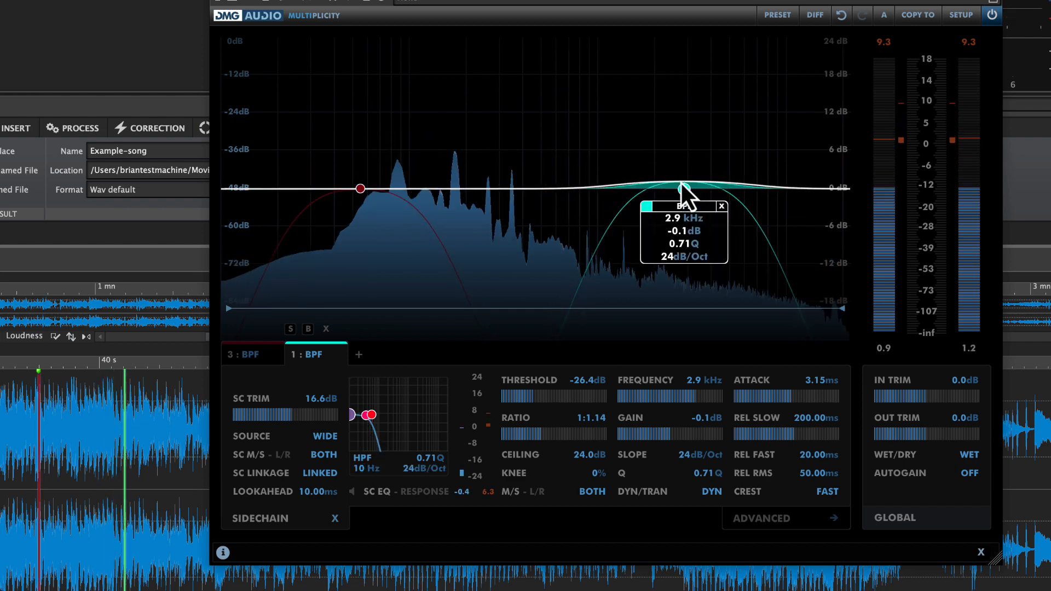
left_click(541, 400)
left_click_drag(541, 399, 550, 397)
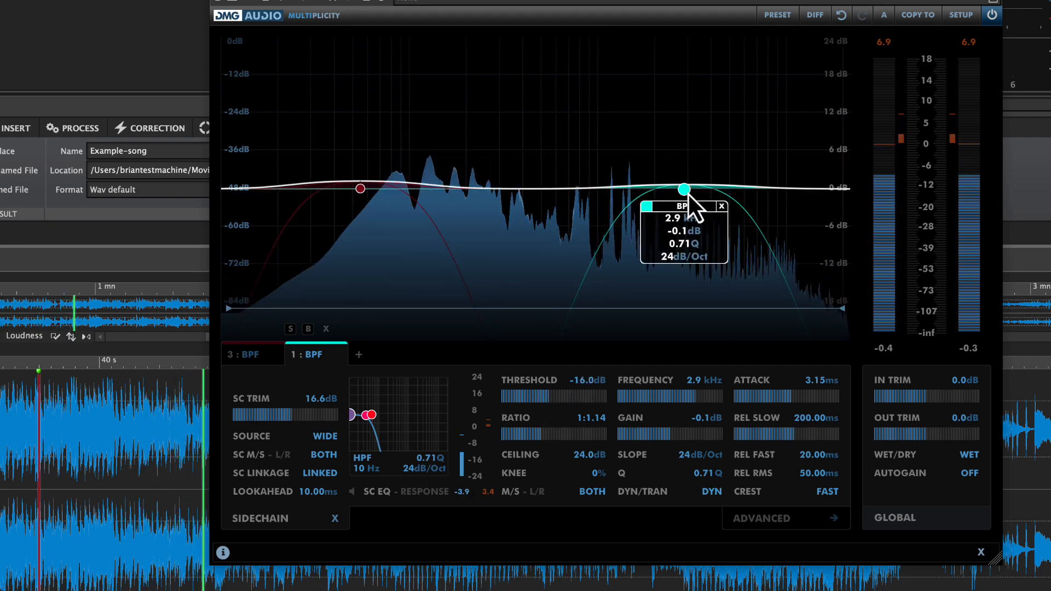
scroll(687, 193, "up", 3)
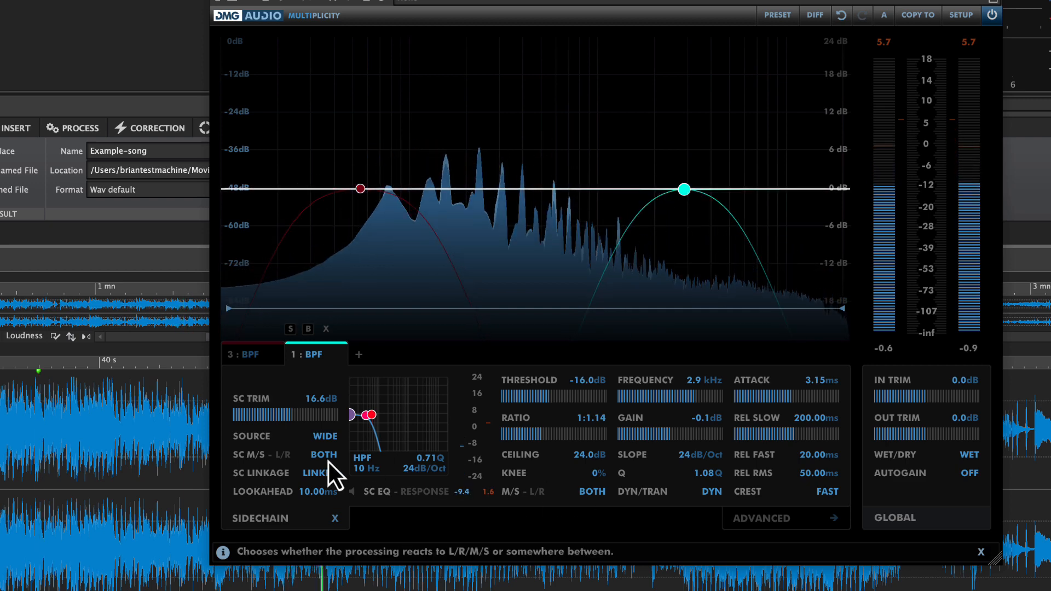
Step: Check the sidechain source choices while keeping WIDE, and set the 2.9 kHz BPF band's ratio to 1:1.38
left_click(332, 438)
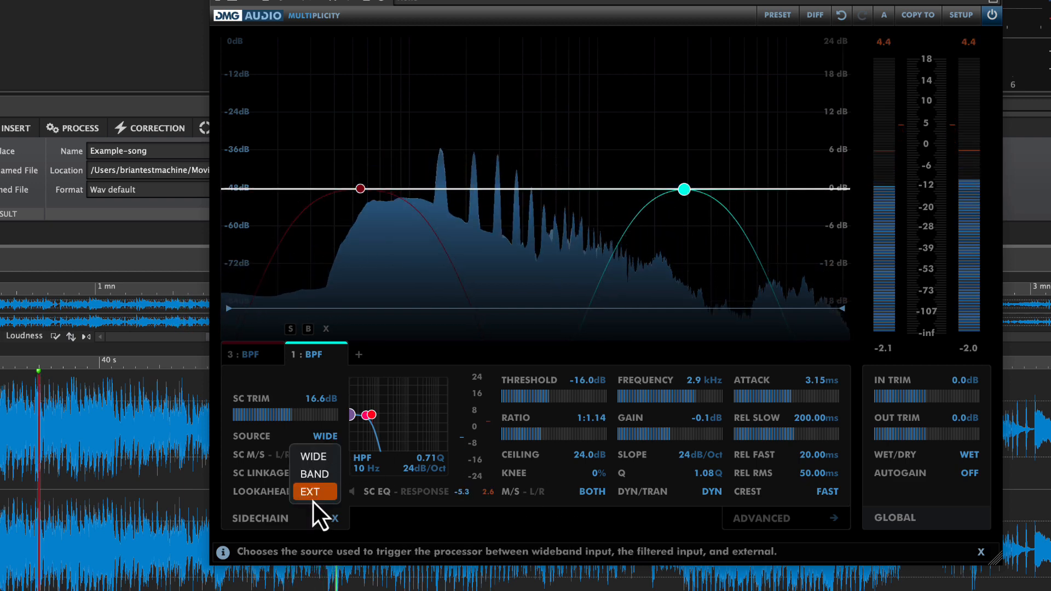
left_click(420, 537)
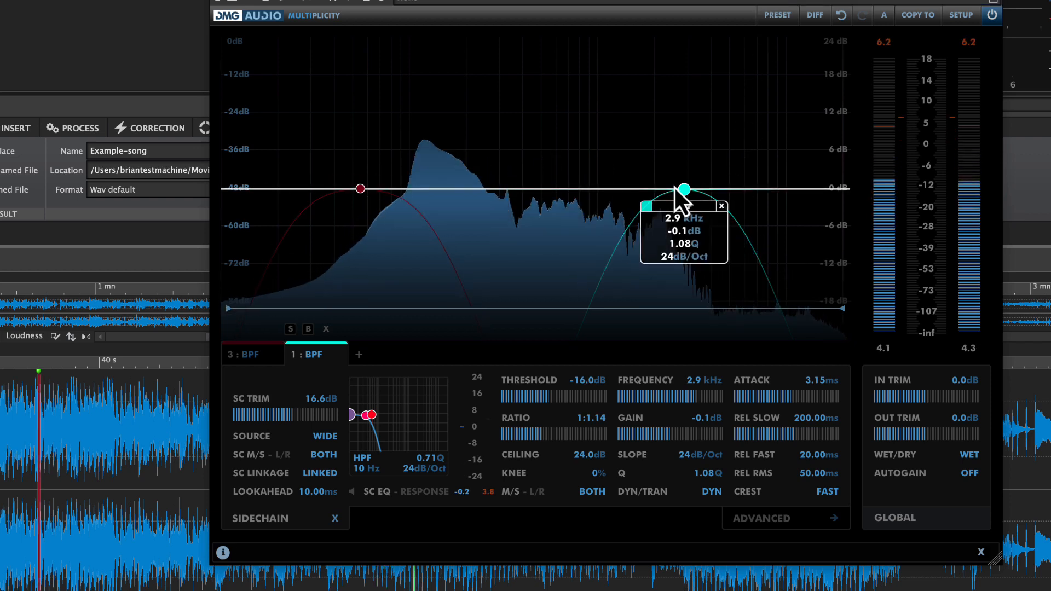
left_click_drag(553, 441, 523, 437)
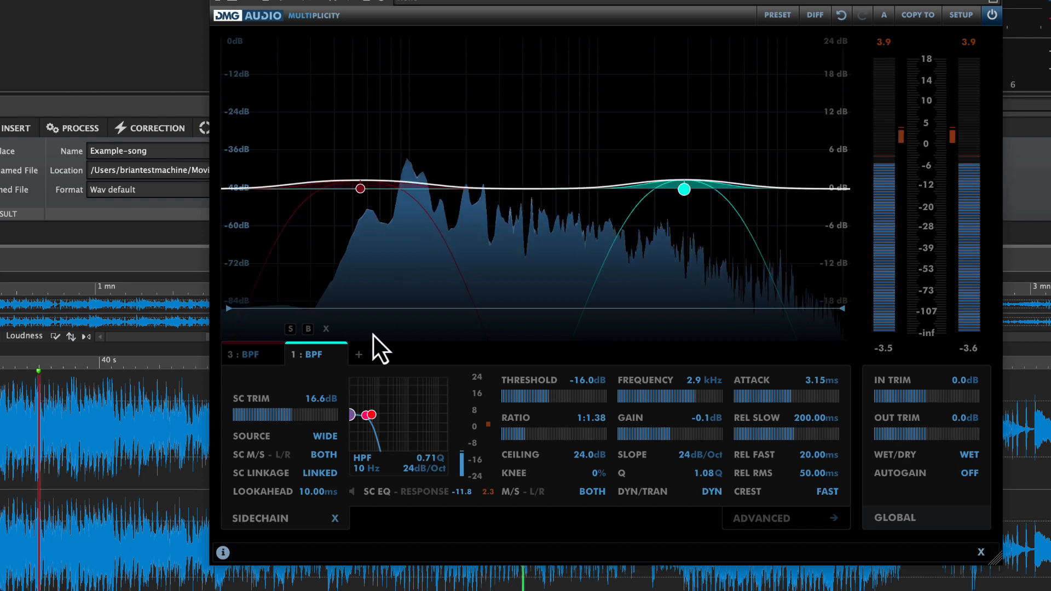
Step: Add two XOver bands and set their frequencies to 218 Hz and 1.3 kHz
left_click(358, 355)
left_click(399, 391)
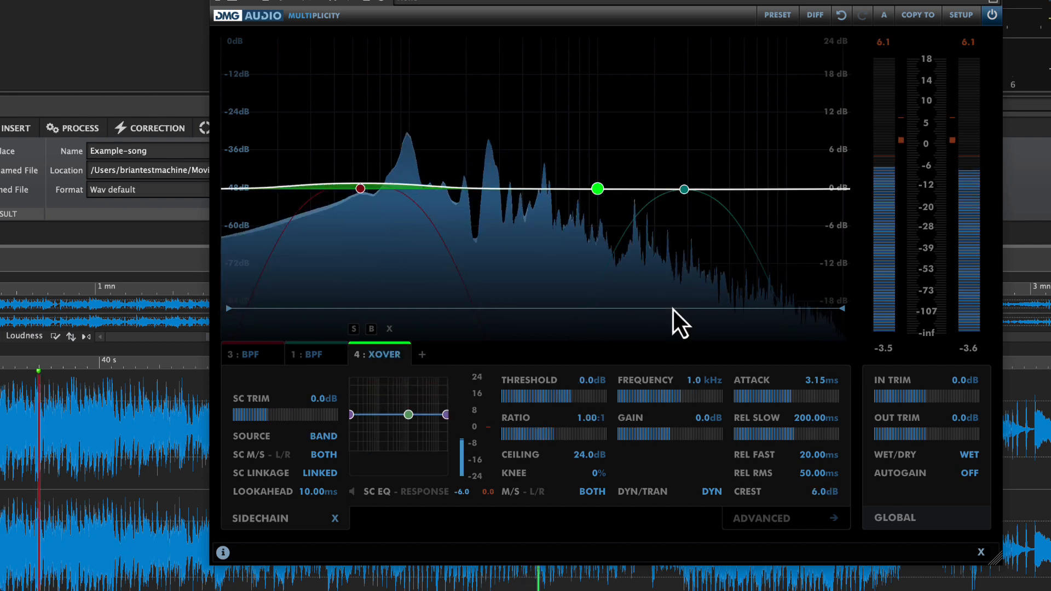
left_click(426, 359)
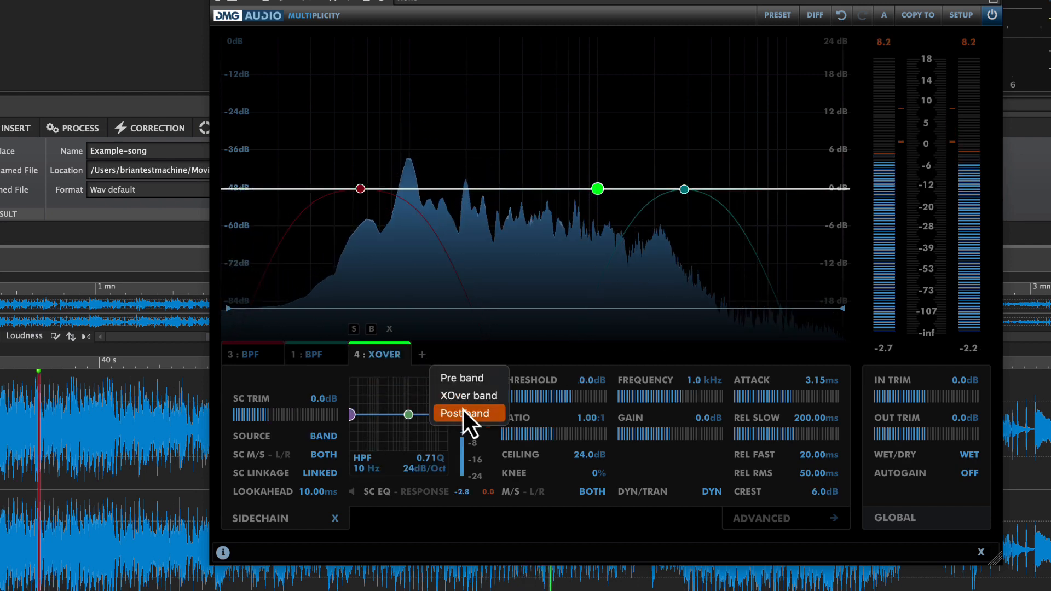
left_click(463, 395)
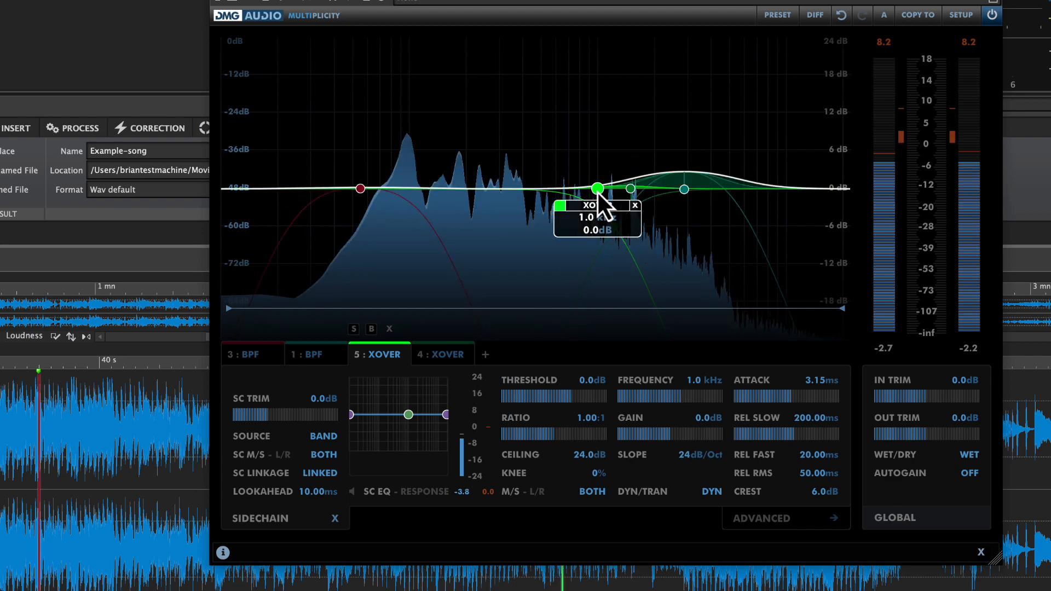
left_click_drag(597, 191, 472, 190)
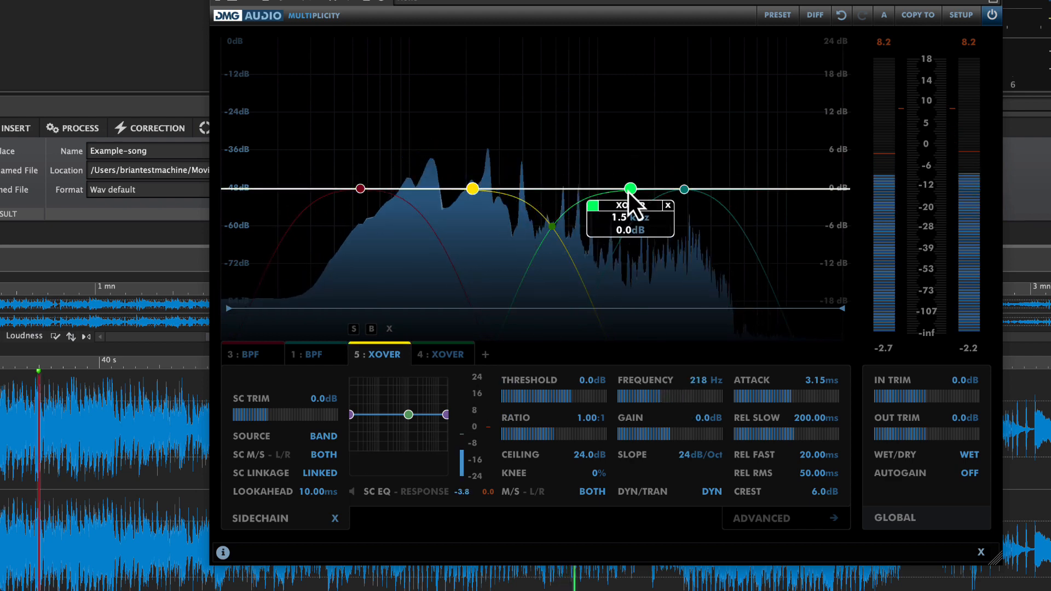
left_click_drag(627, 189, 619, 189)
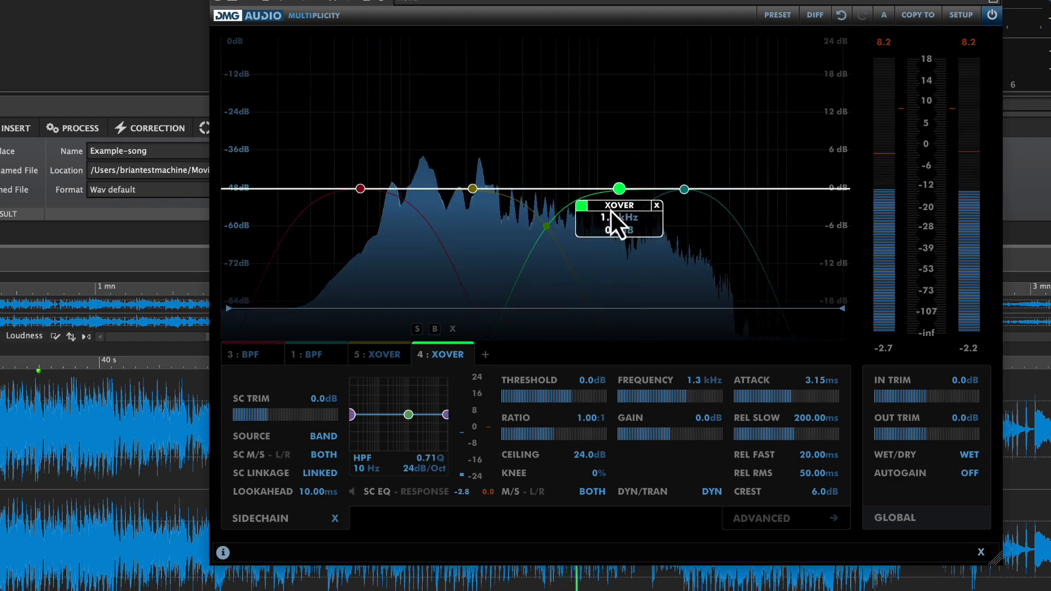
Step: Link the 218 Hz XOver band's threshold to all XOver bands and set it to -20.1 dB
left_click(383, 350)
right_click(557, 396)
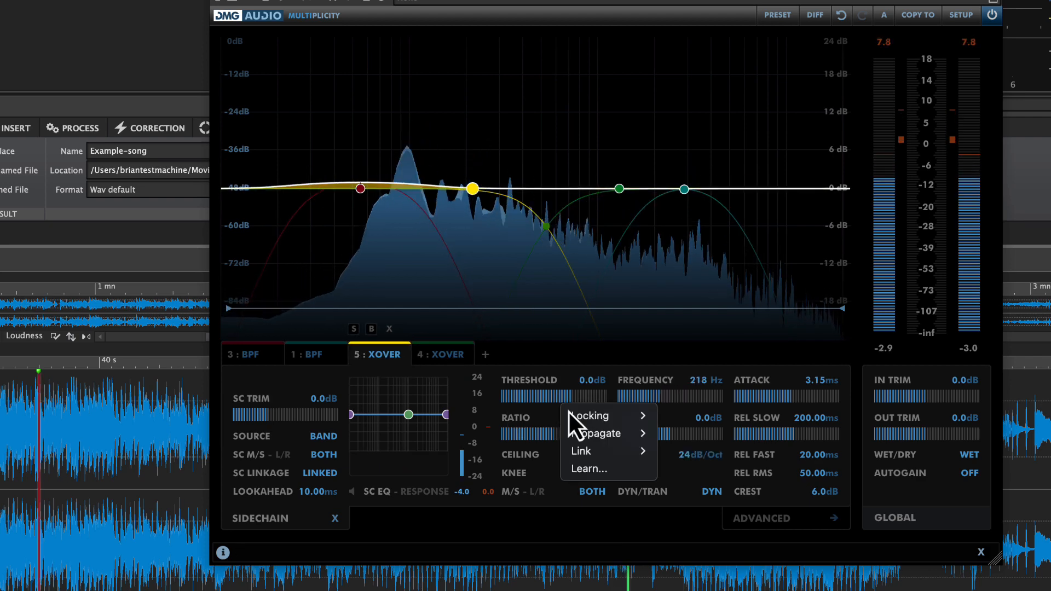
mouse_move(602, 451)
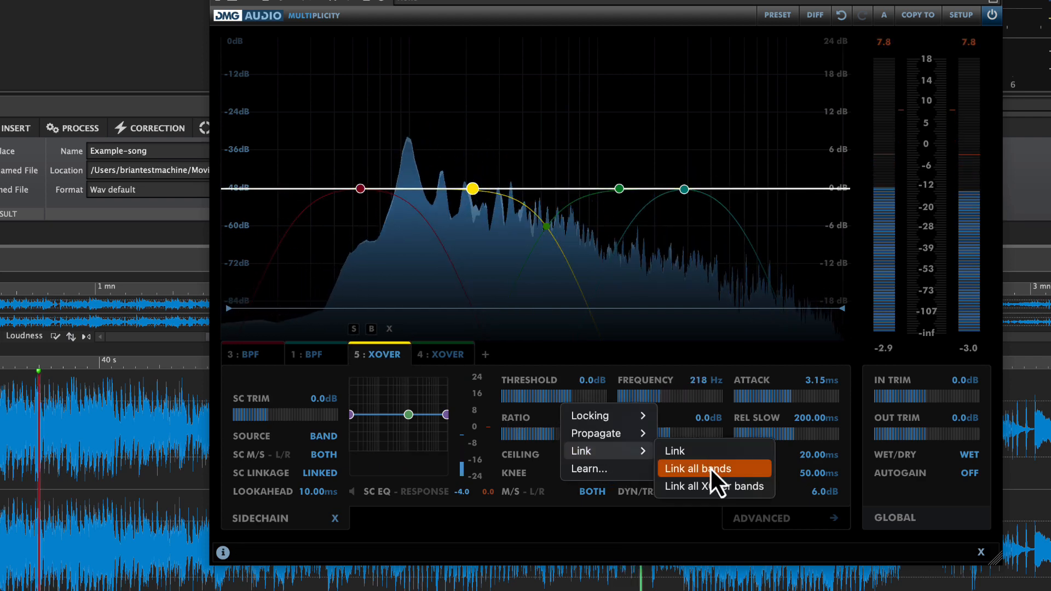
left_click(714, 486)
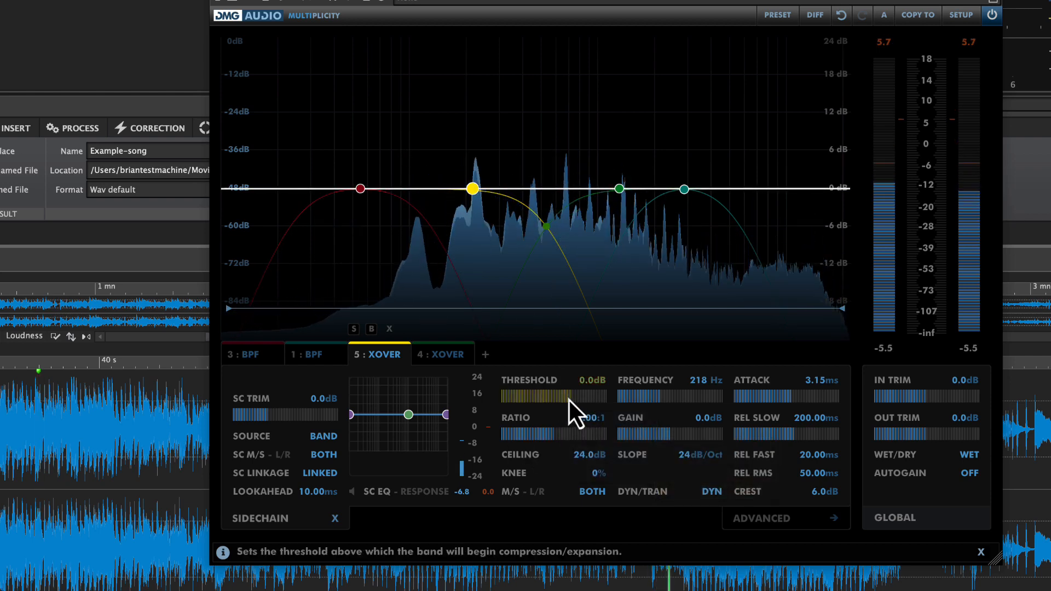
left_click_drag(567, 399, 541, 404)
Step: Link the ratio across all XOver bands, set it to 1.44:1 and select the 1.3 kHz XOver band
right_click(560, 439)
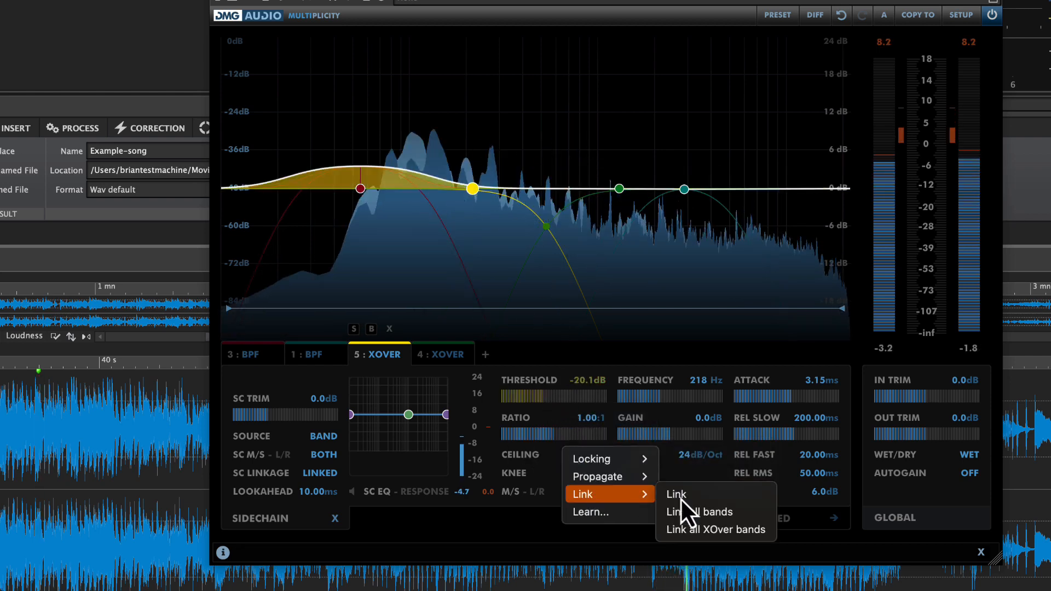
left_click(699, 529)
left_click_drag(553, 442, 568, 437)
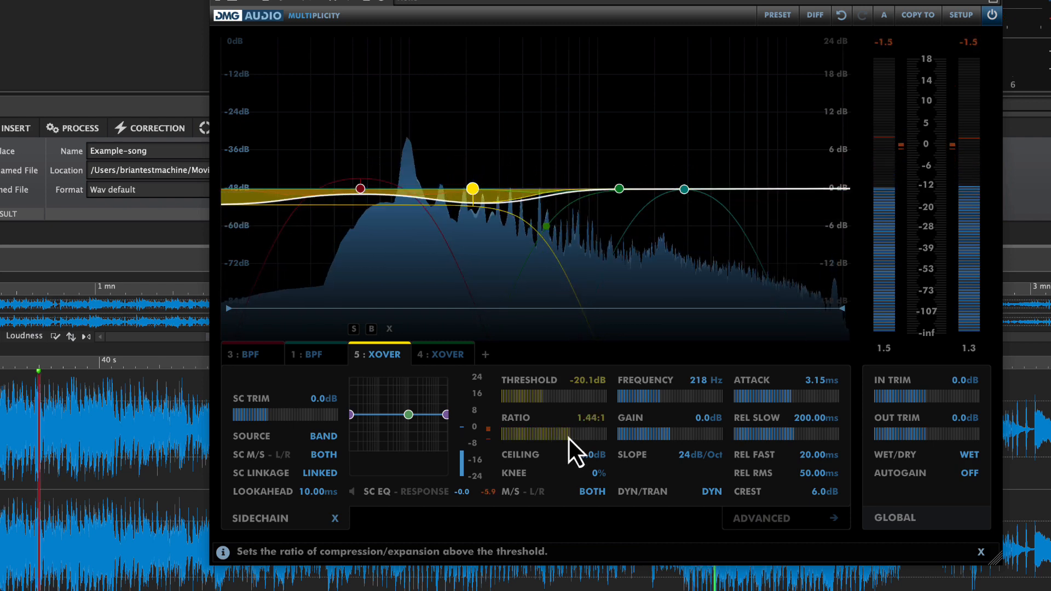
mouse_move(624, 227)
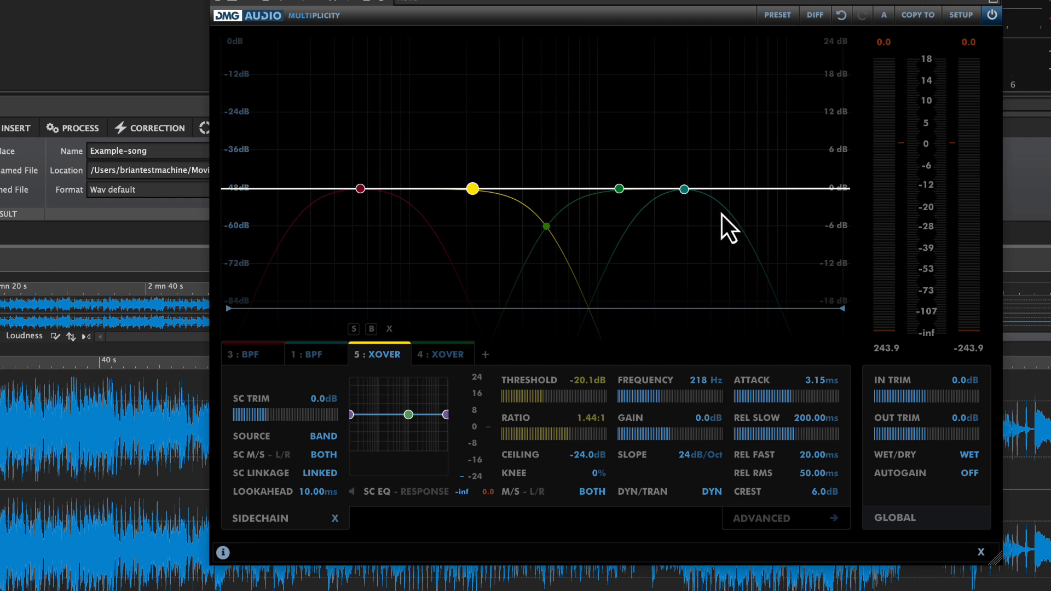
left_click(677, 222)
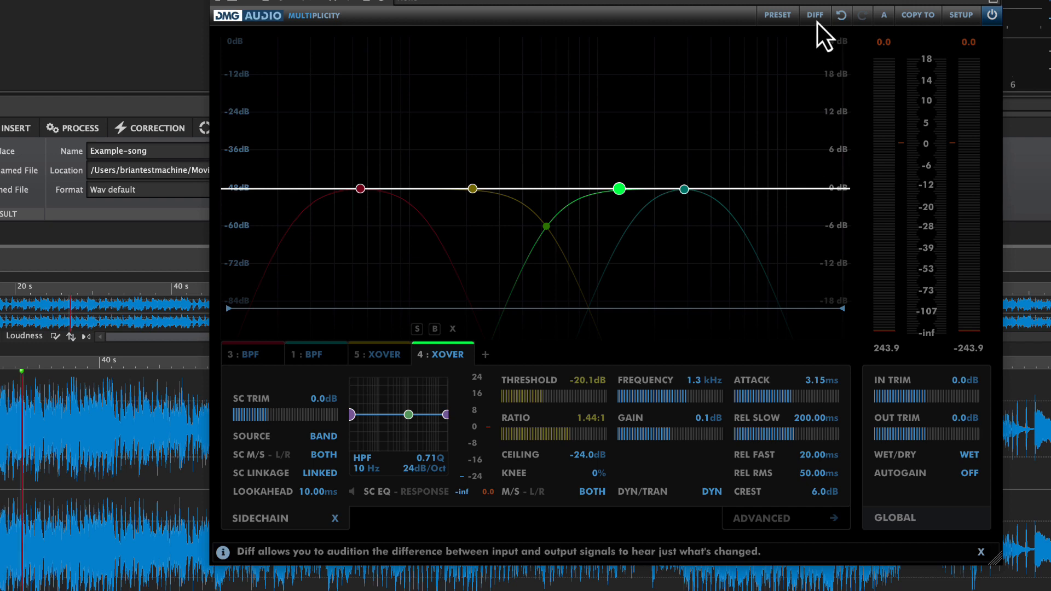
Step: Review the realtime oversampling options in the Advanced DSP setup, leave them Off and close the setup
left_click(961, 16)
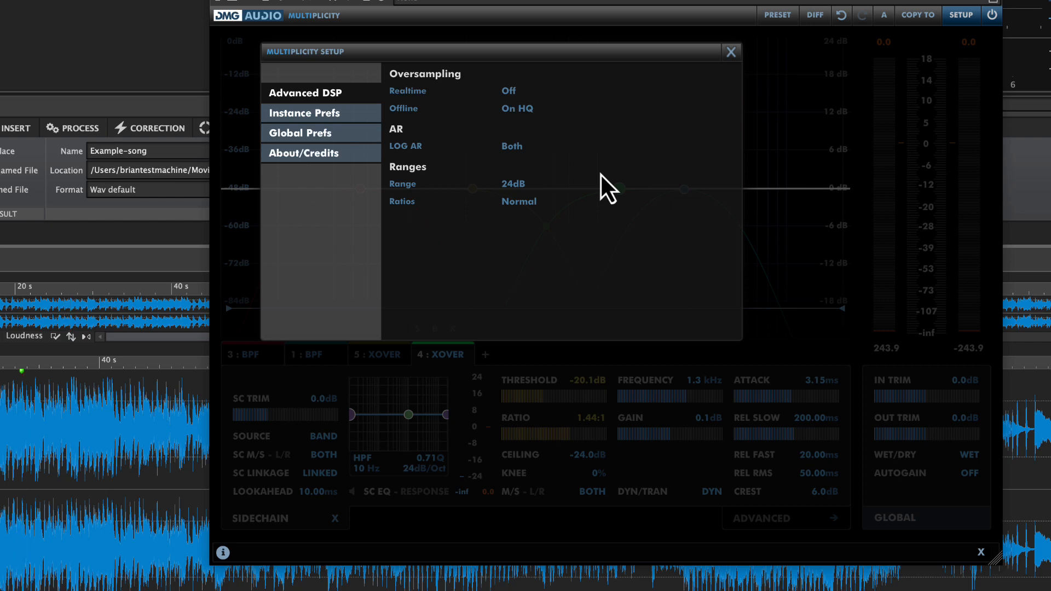
left_click(509, 91)
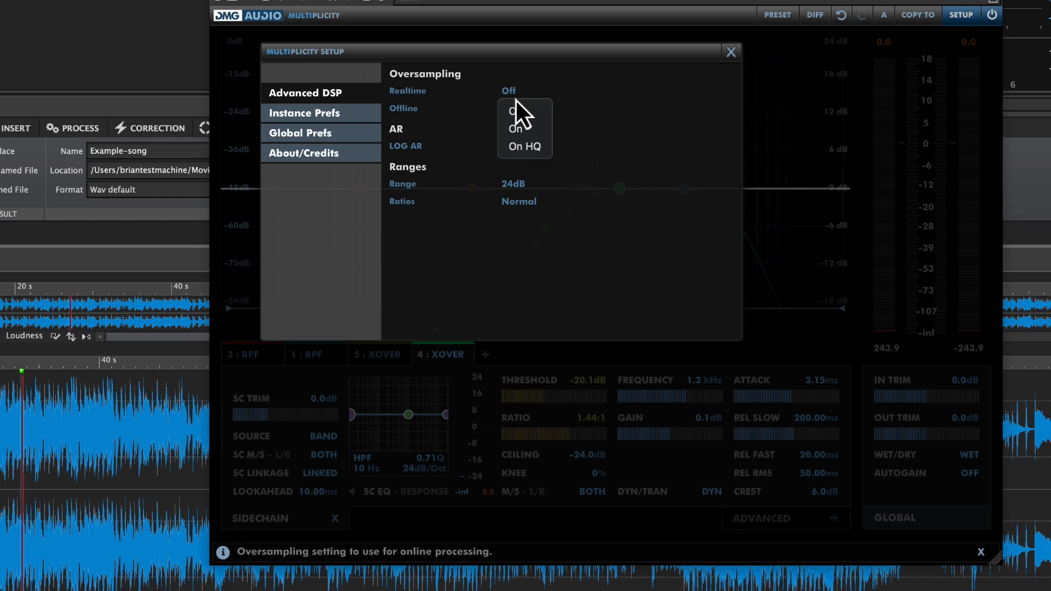
left_click(514, 92)
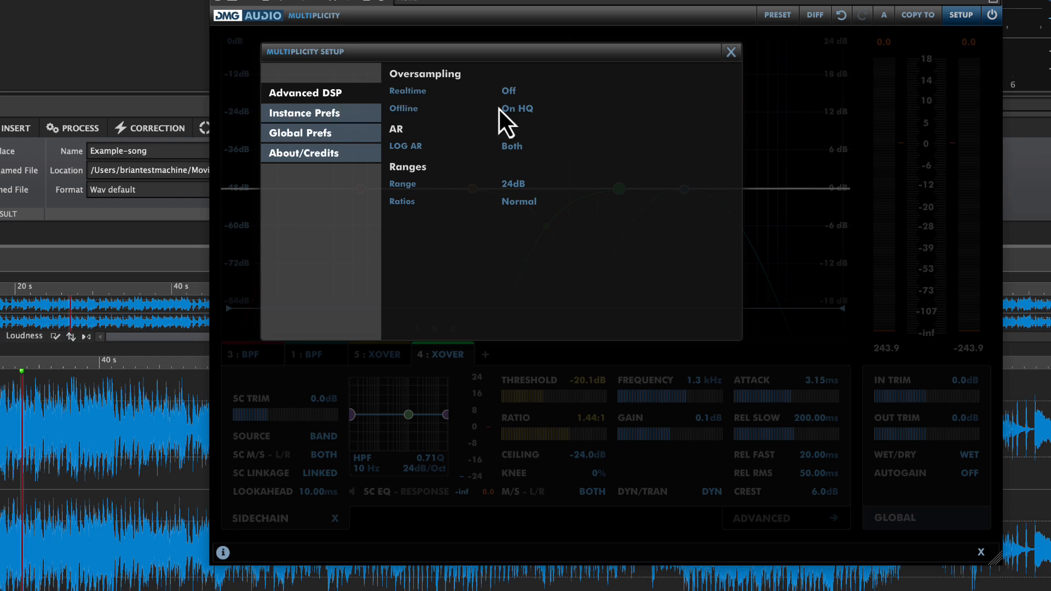
left_click(580, 273)
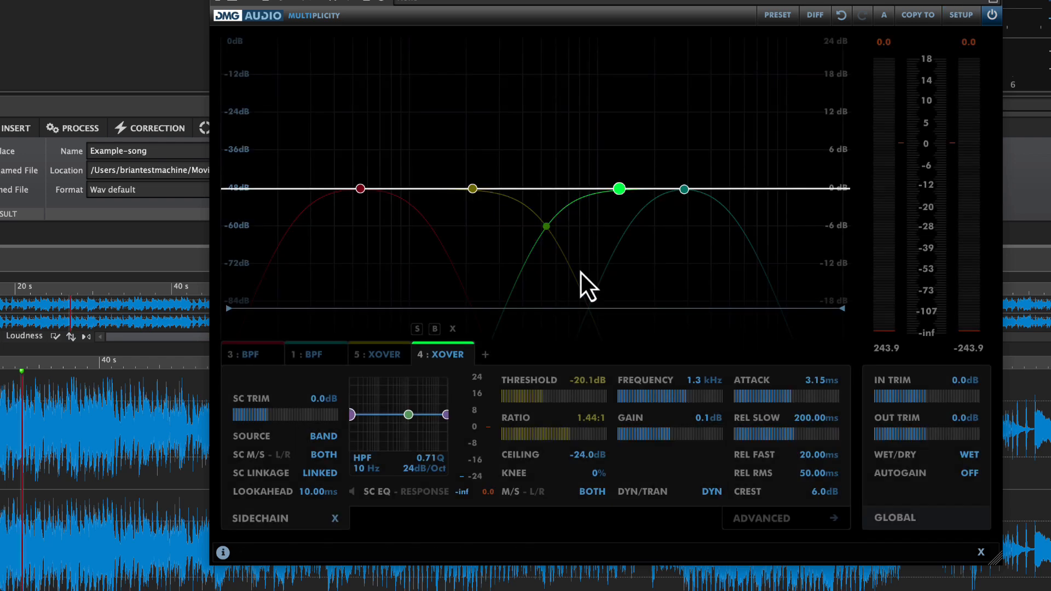